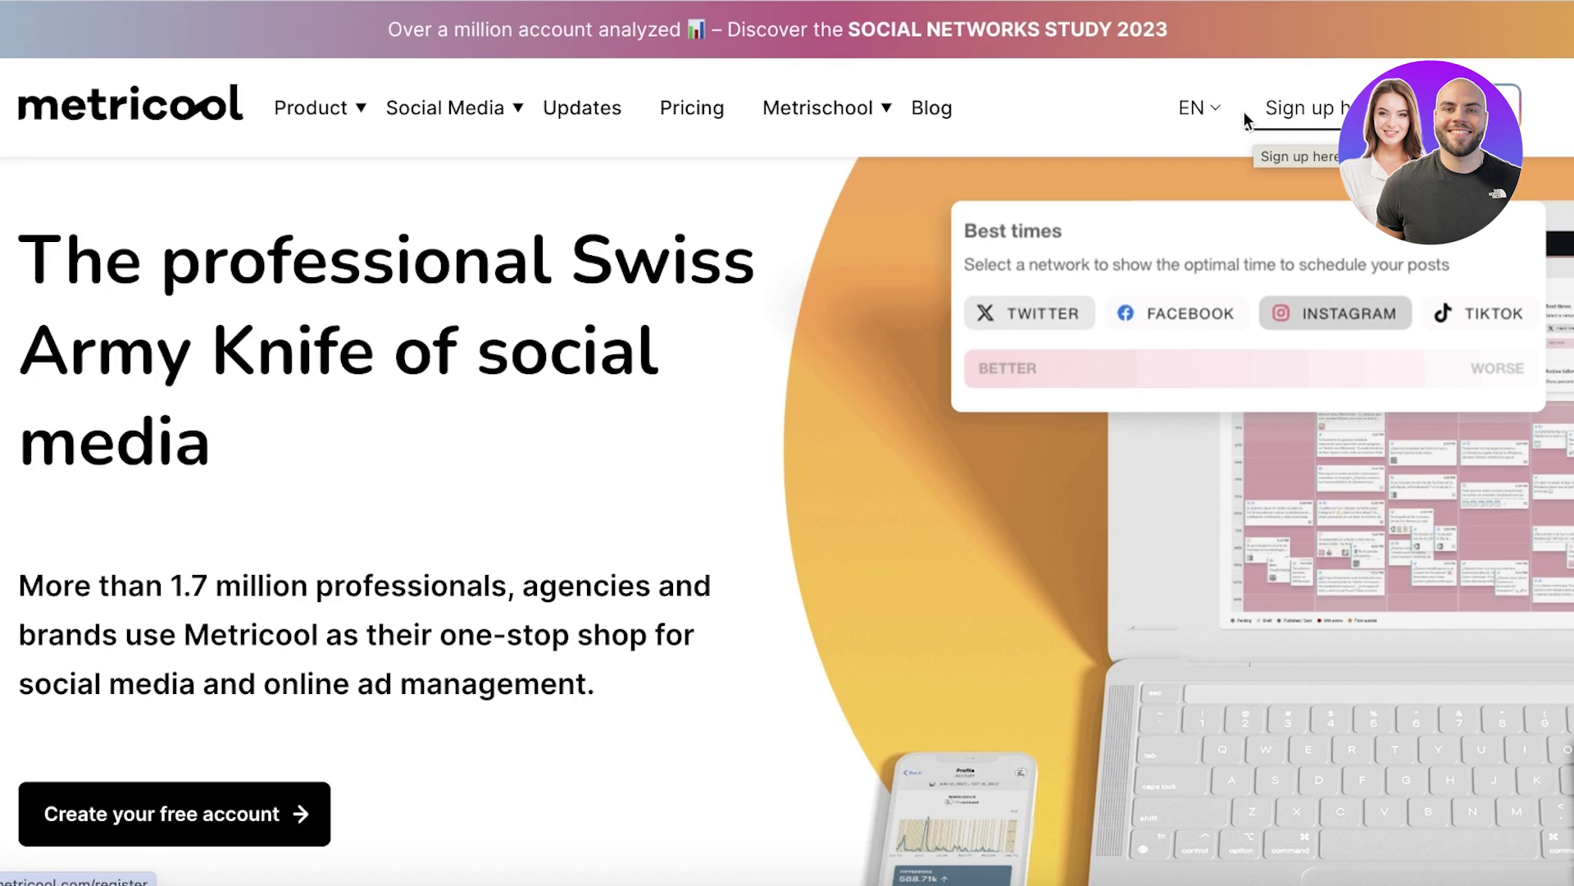
Step: Scroll to the sign-up form and enter the account e-mail address
scroll(1120, 323, "down", 3)
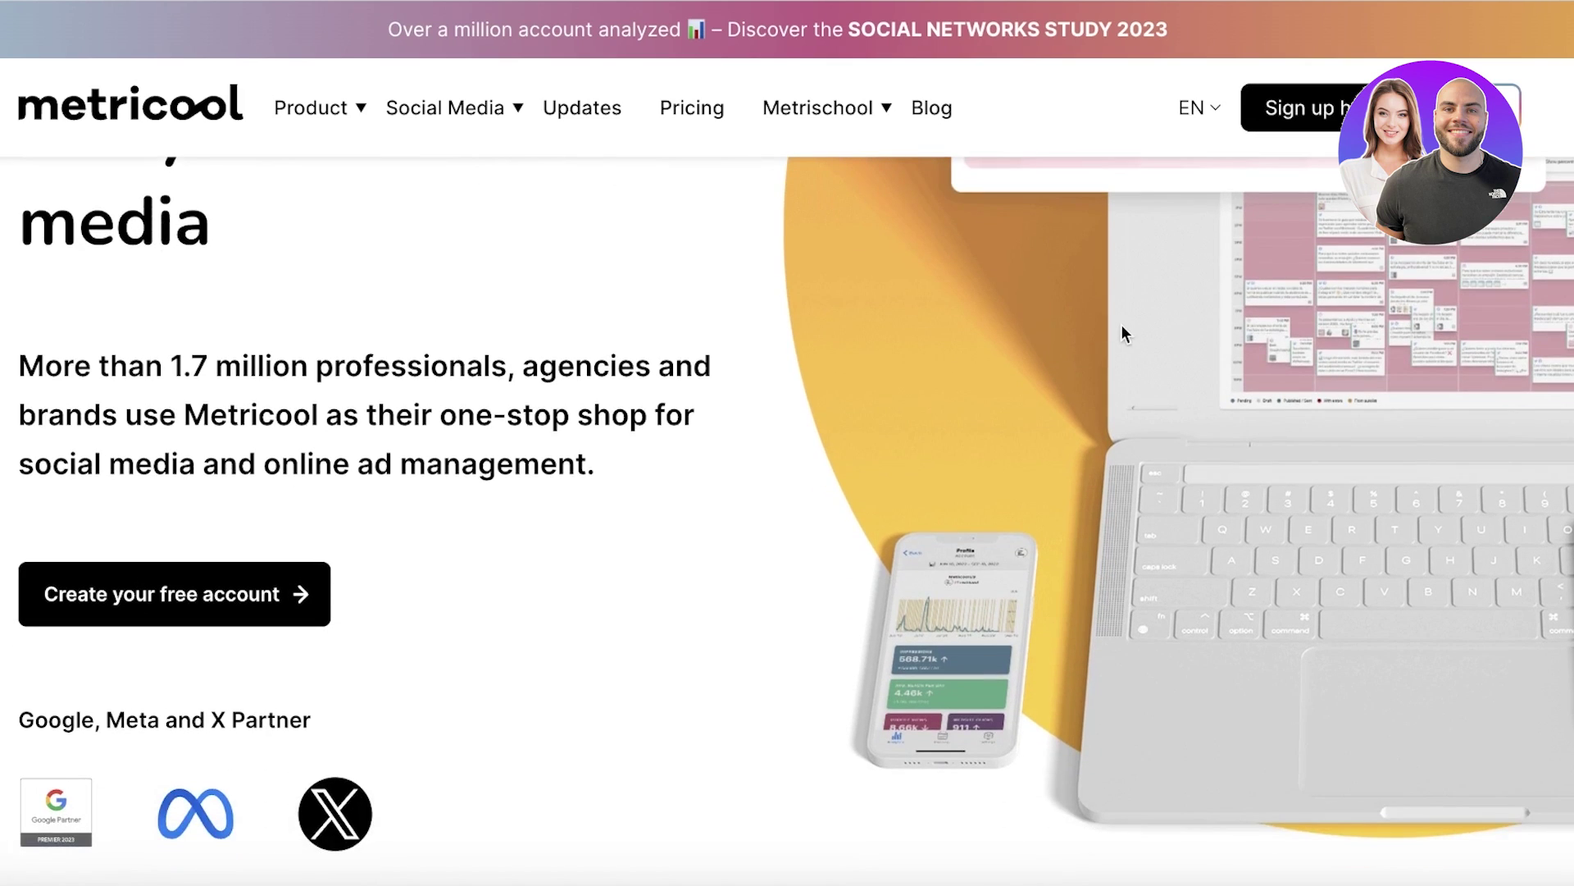
scroll(1122, 326, "down", 1)
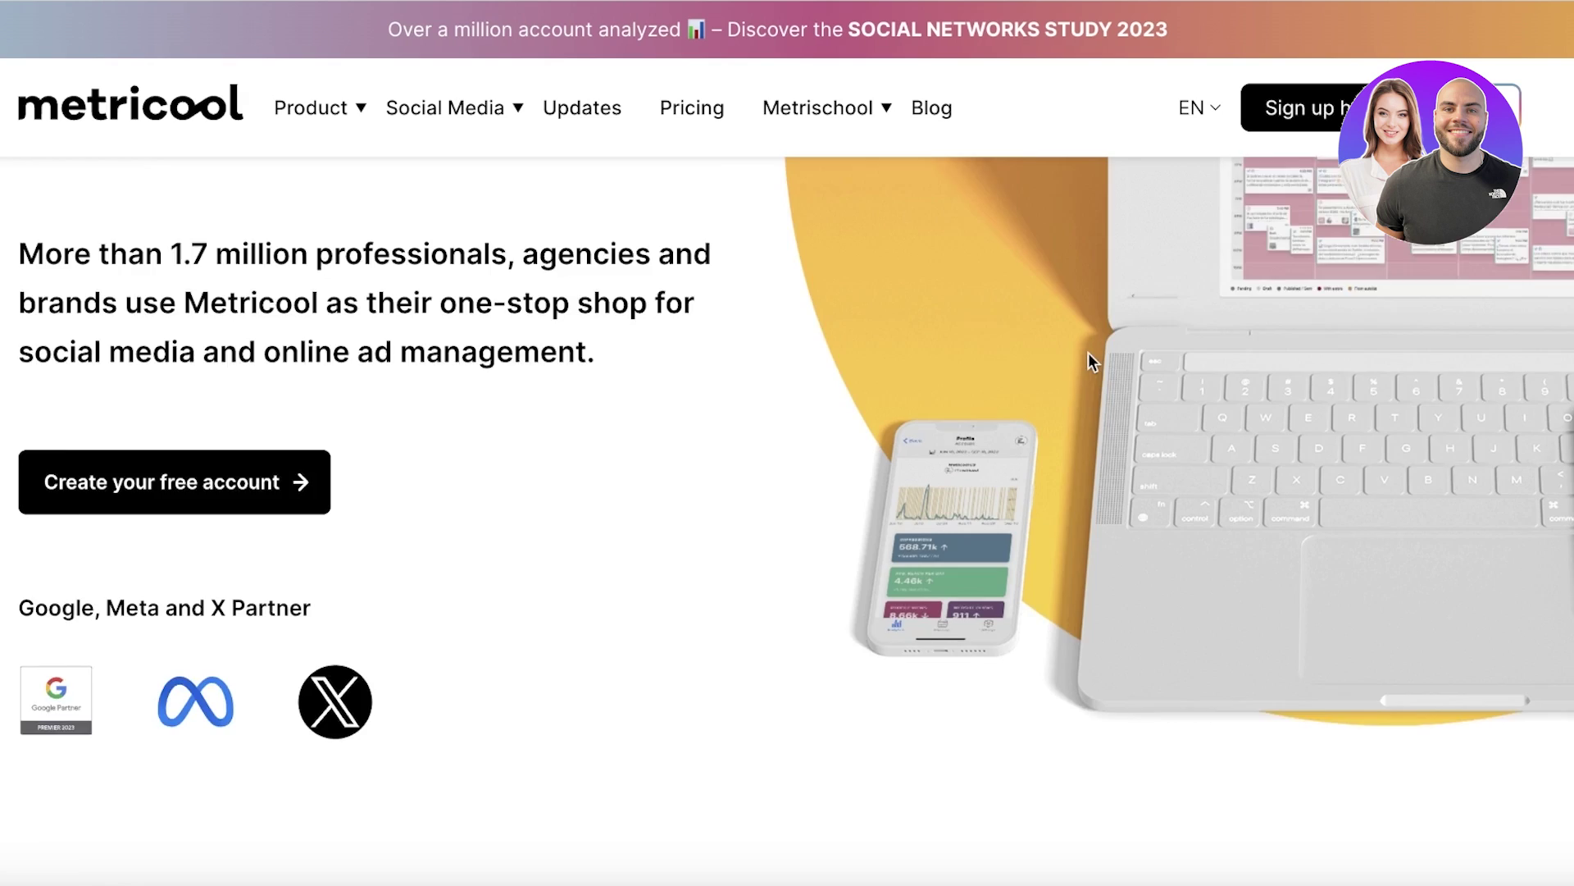
scroll(1089, 353, "down", 7)
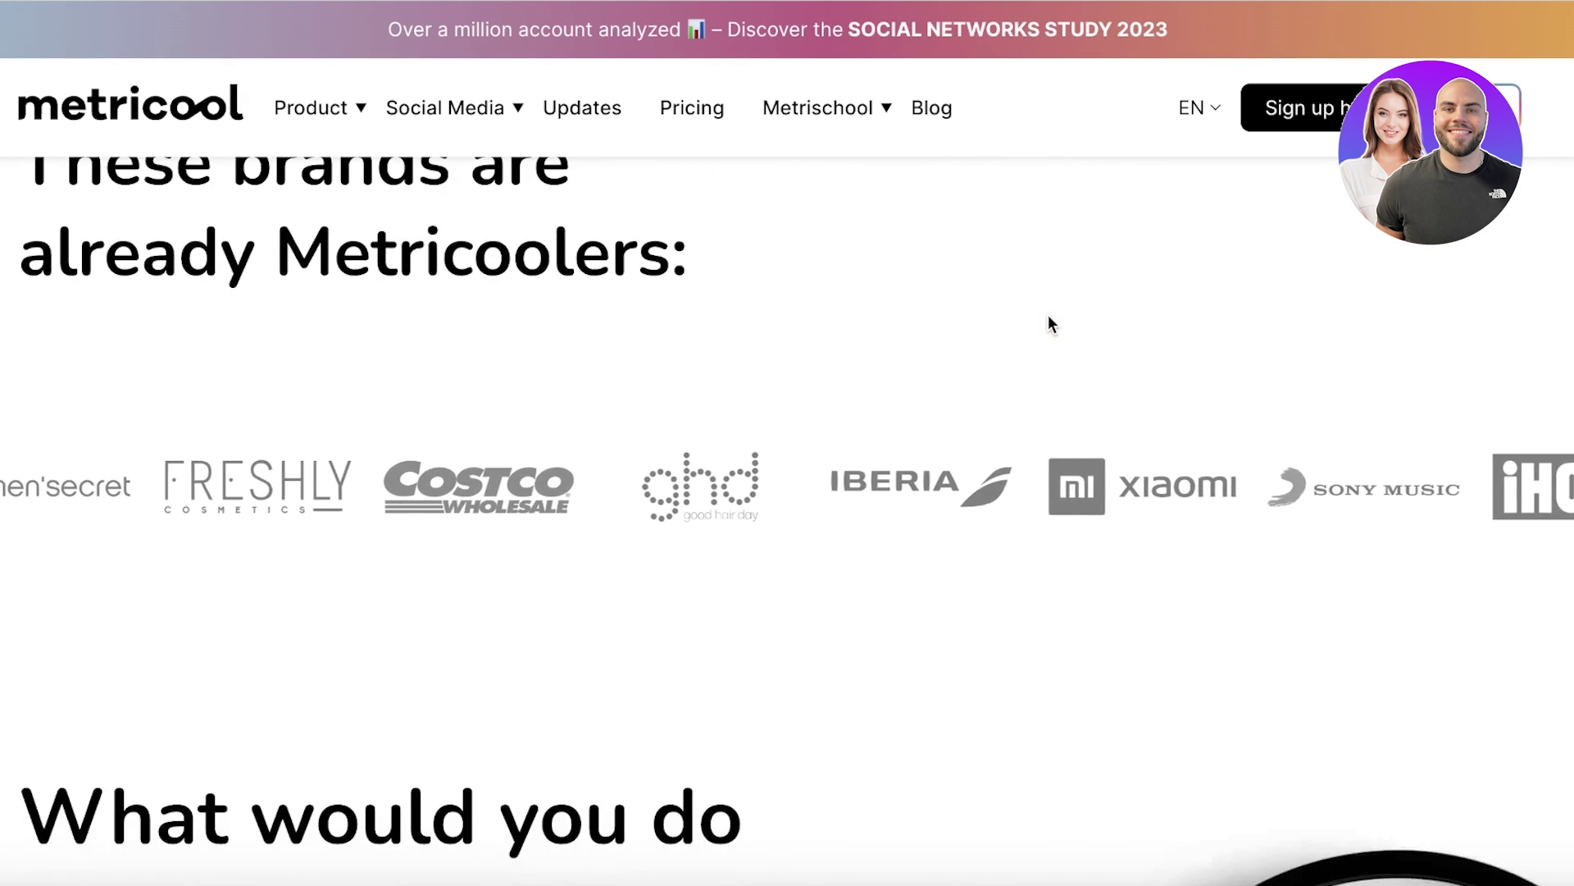
scroll(1050, 317, "down", 6)
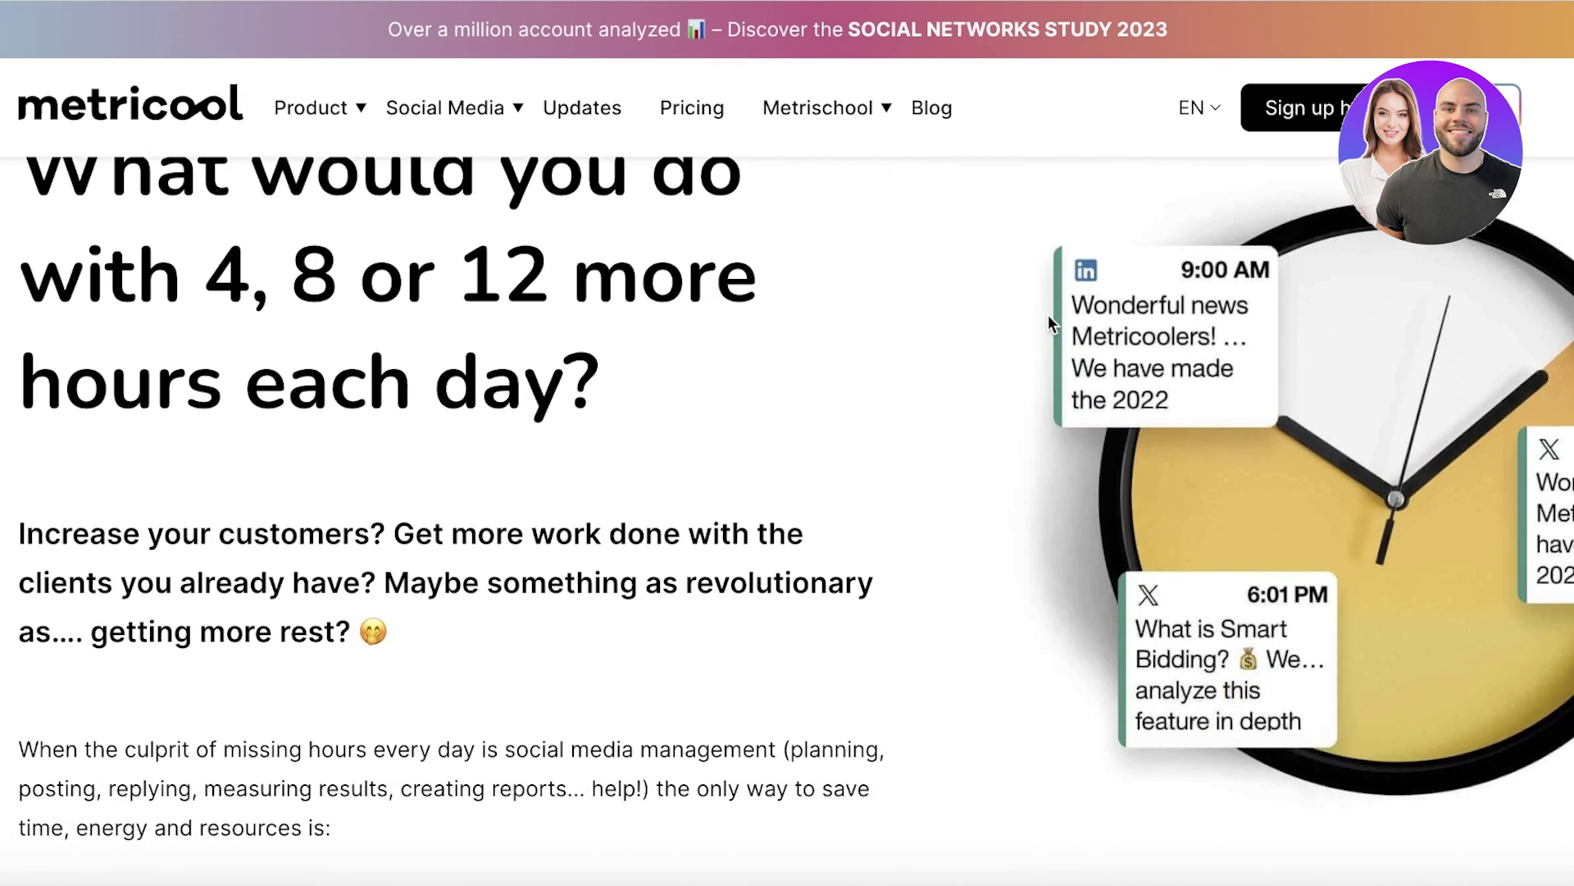
scroll(1048, 316, "down", 6)
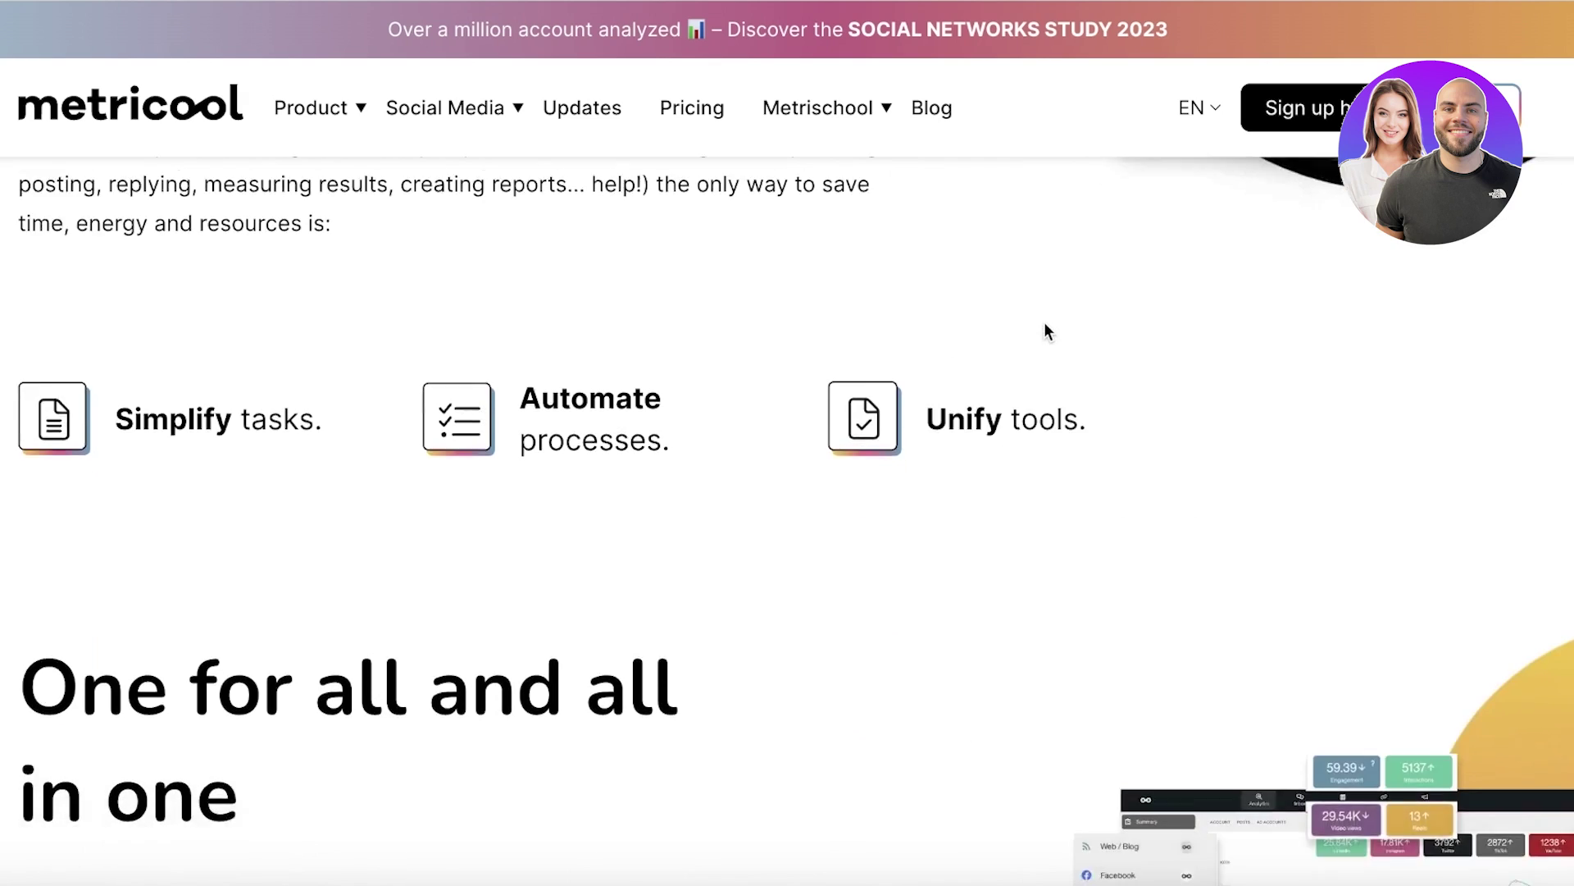
scroll(1047, 331, "down", 3)
scroll(1045, 322, "down", 1)
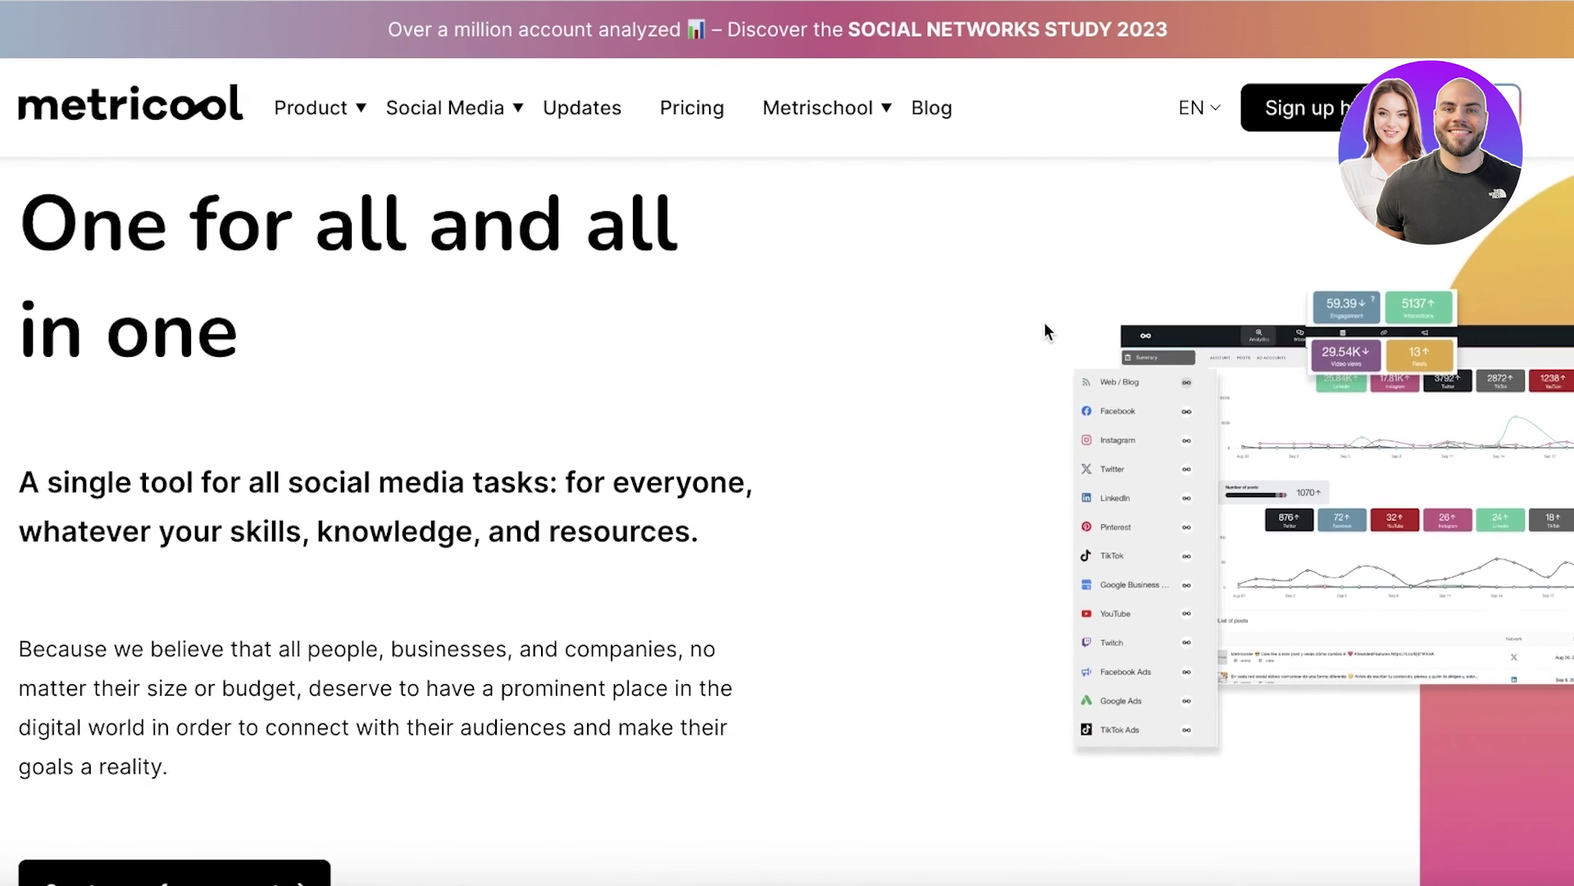
scroll(1041, 328, "down", 5)
scroll(1029, 368, "down", 1)
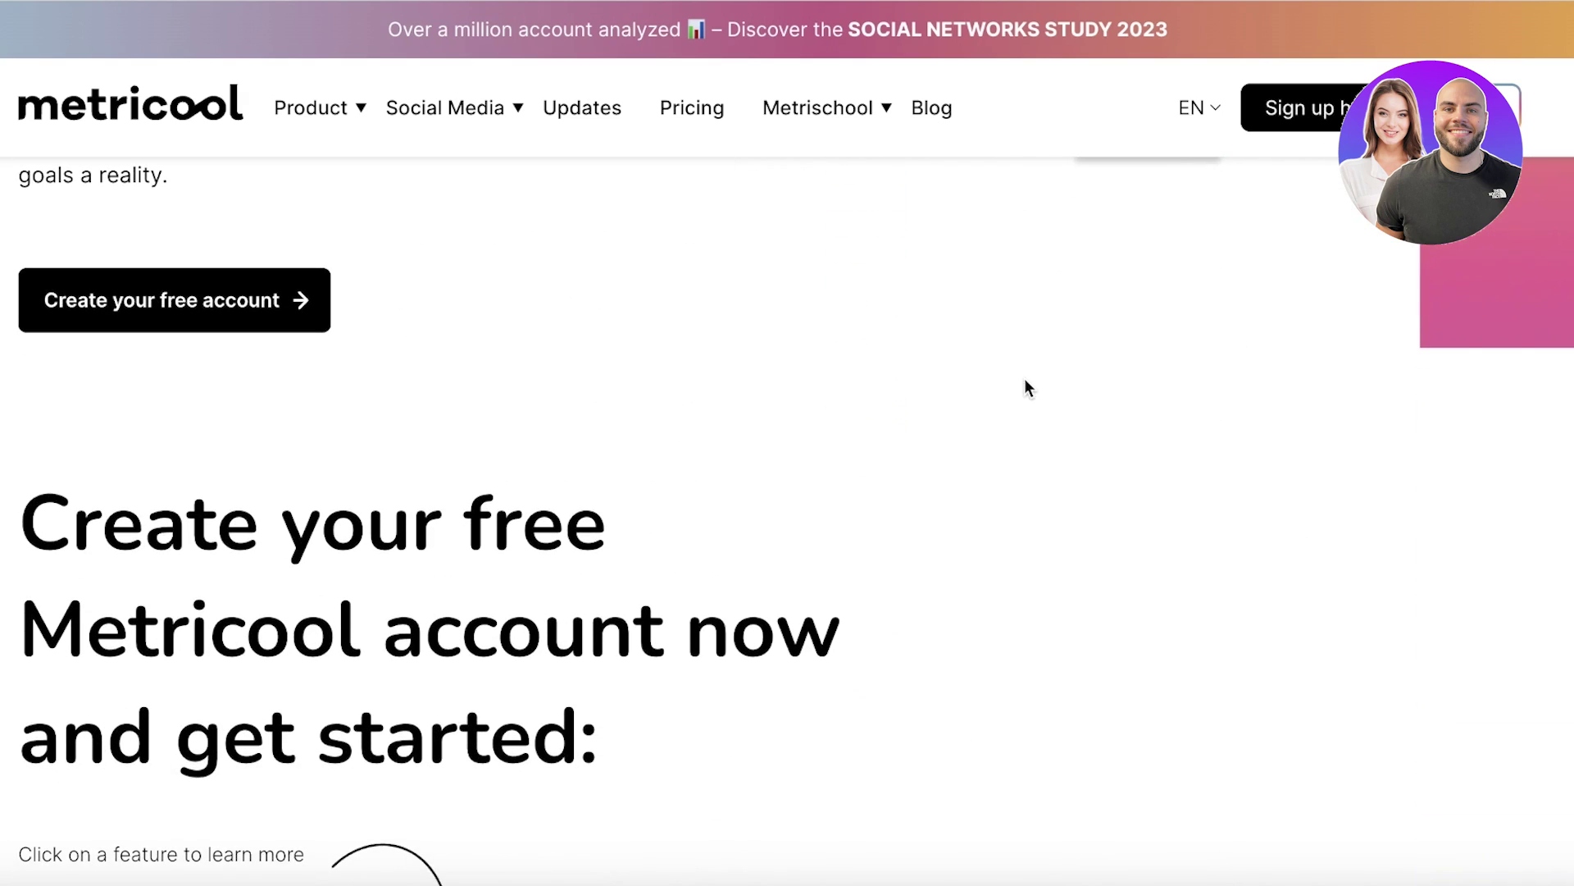
scroll(1018, 394, "down", 7)
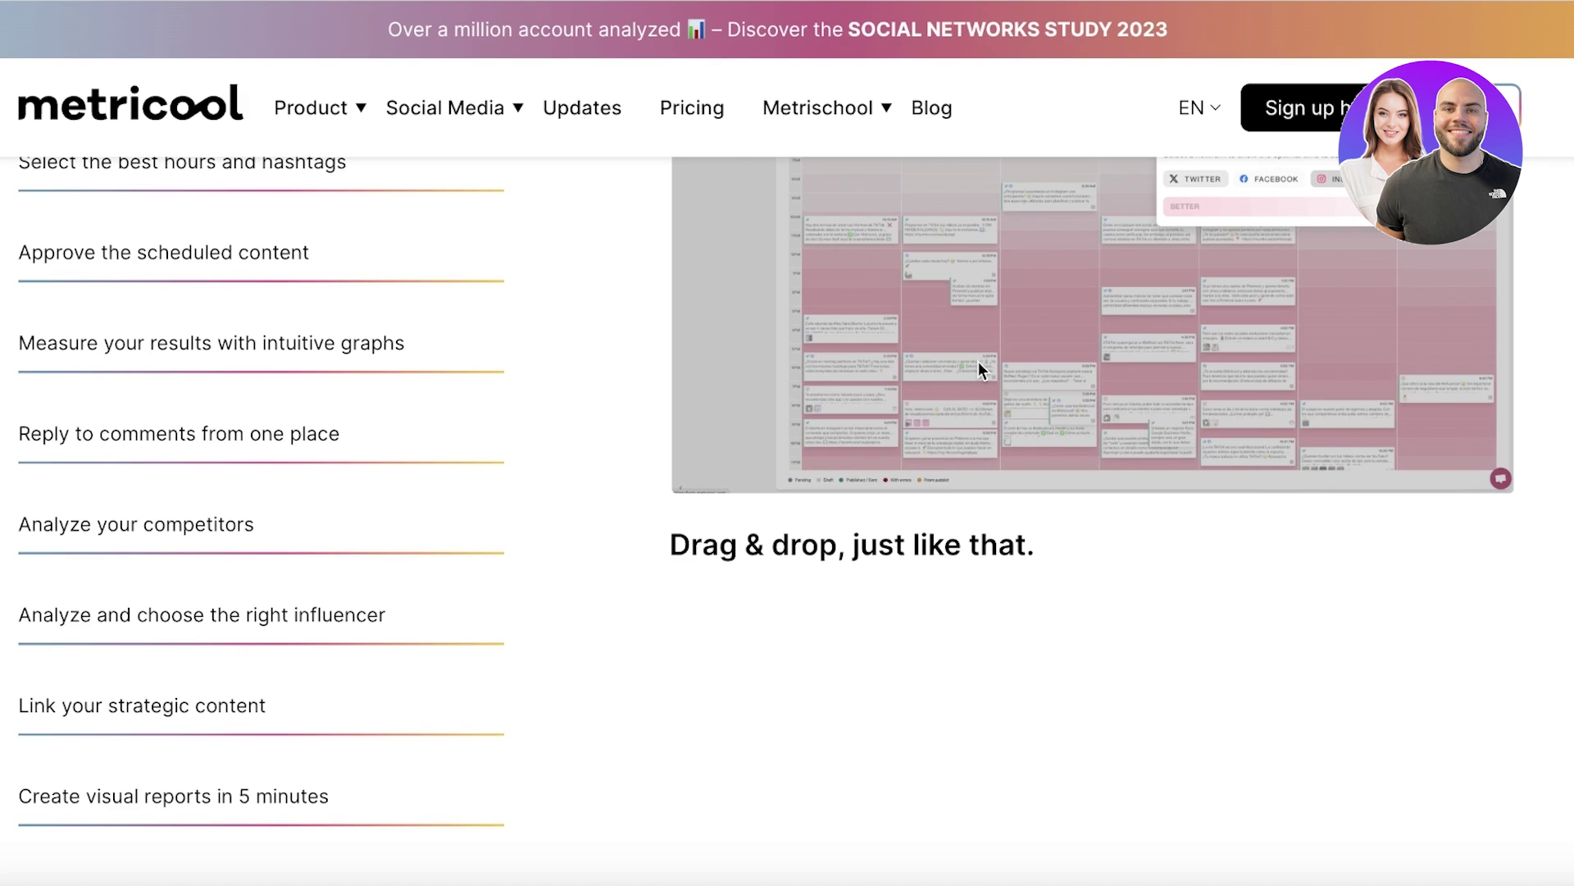
scroll(977, 369, "down", 5)
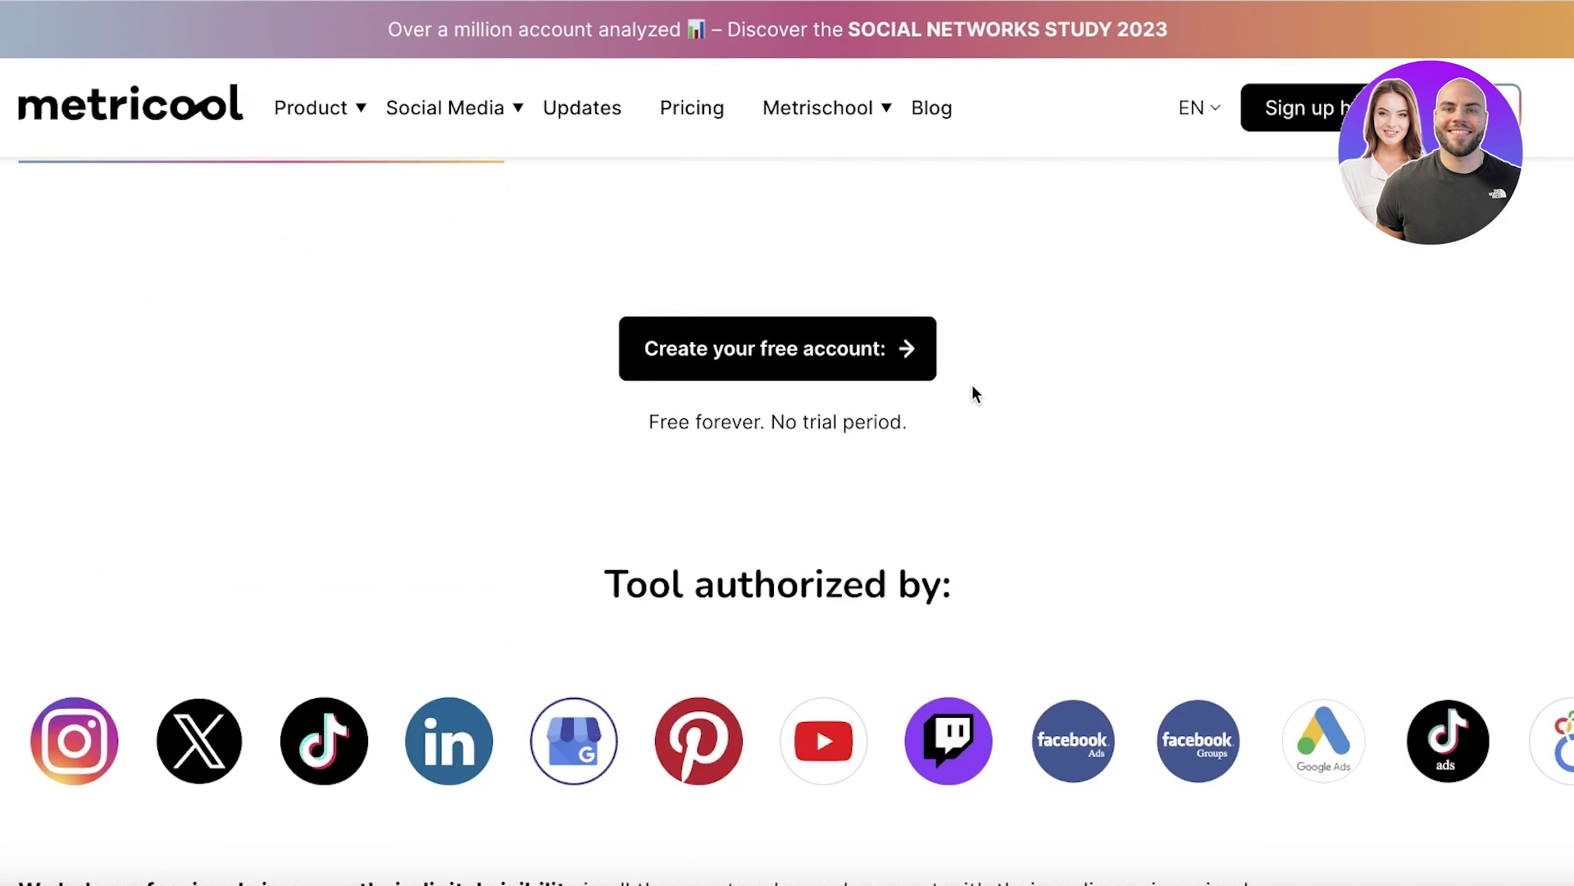
scroll(929, 463, "down", 3)
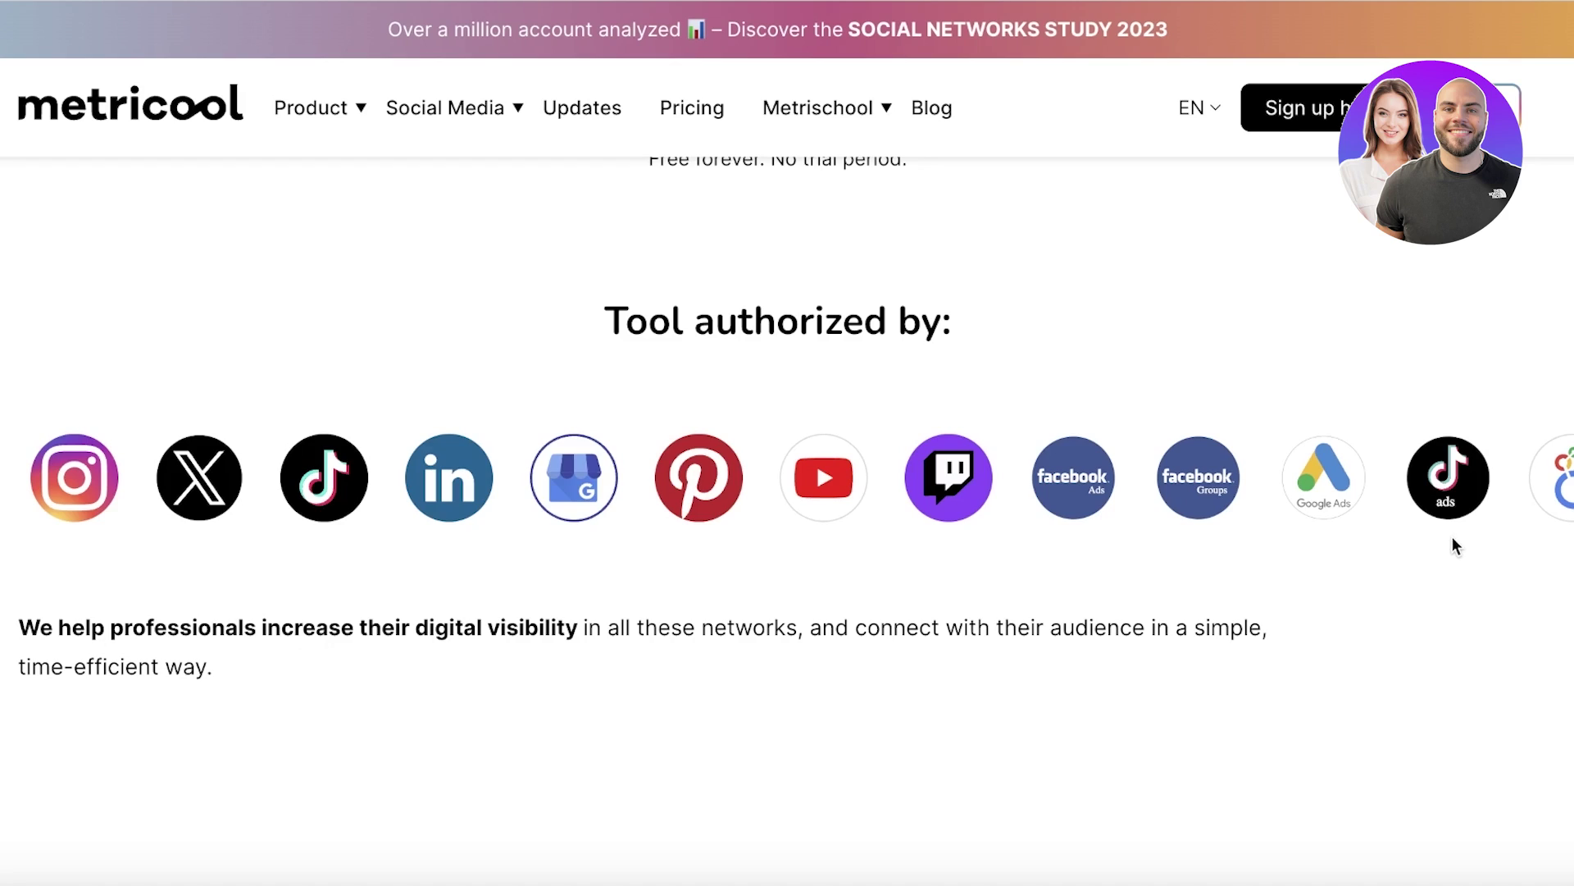
scroll(1443, 550, "down", 2)
scroll(1443, 548, "down", 15)
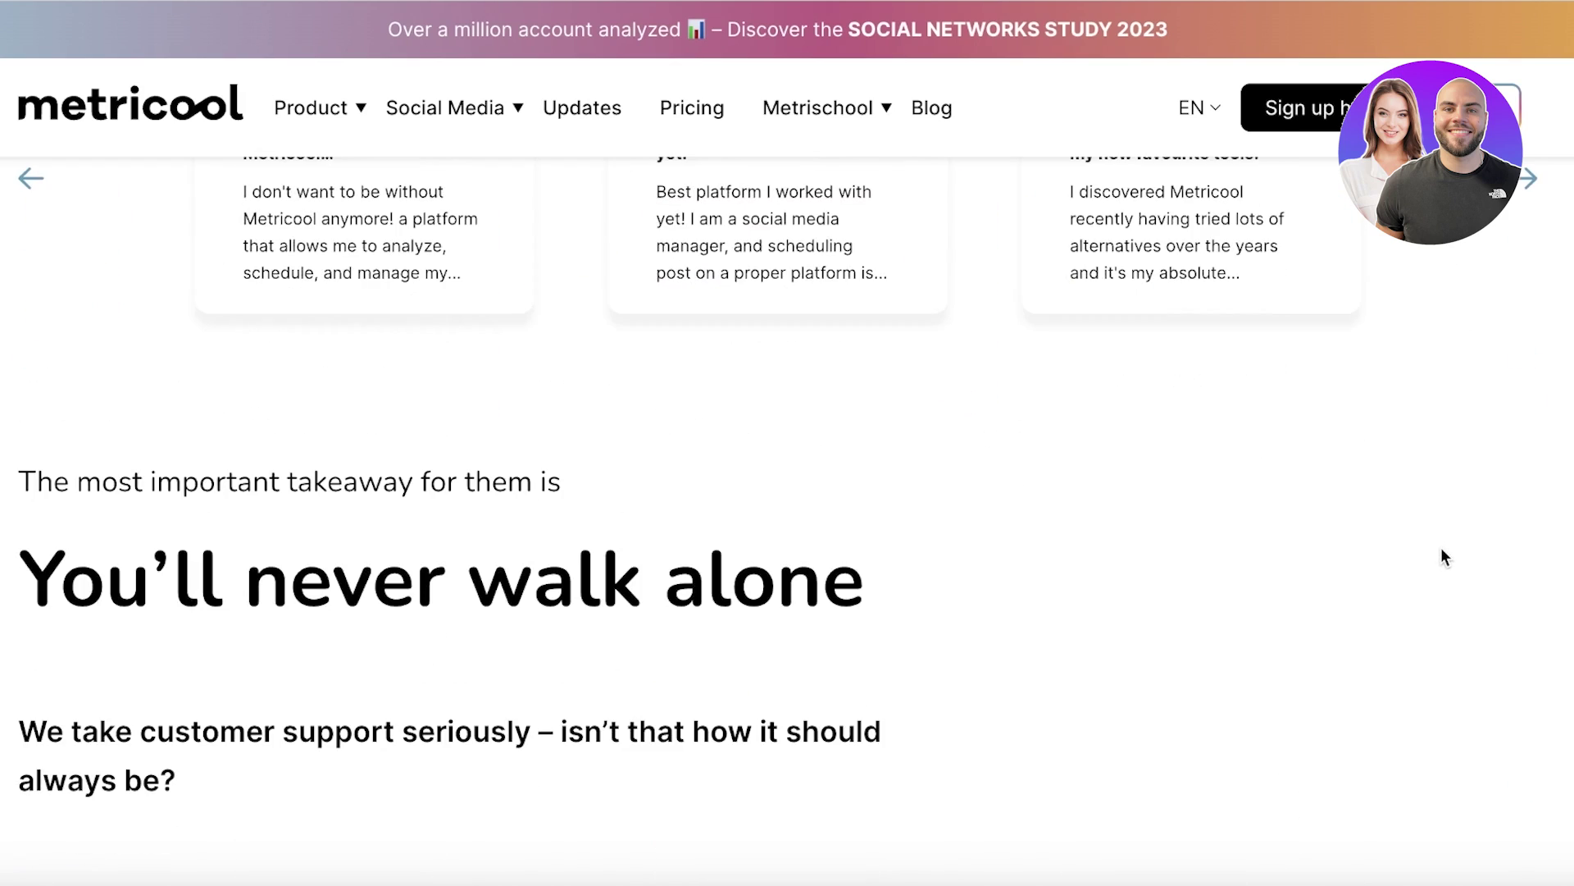
scroll(1439, 552, "down", 4)
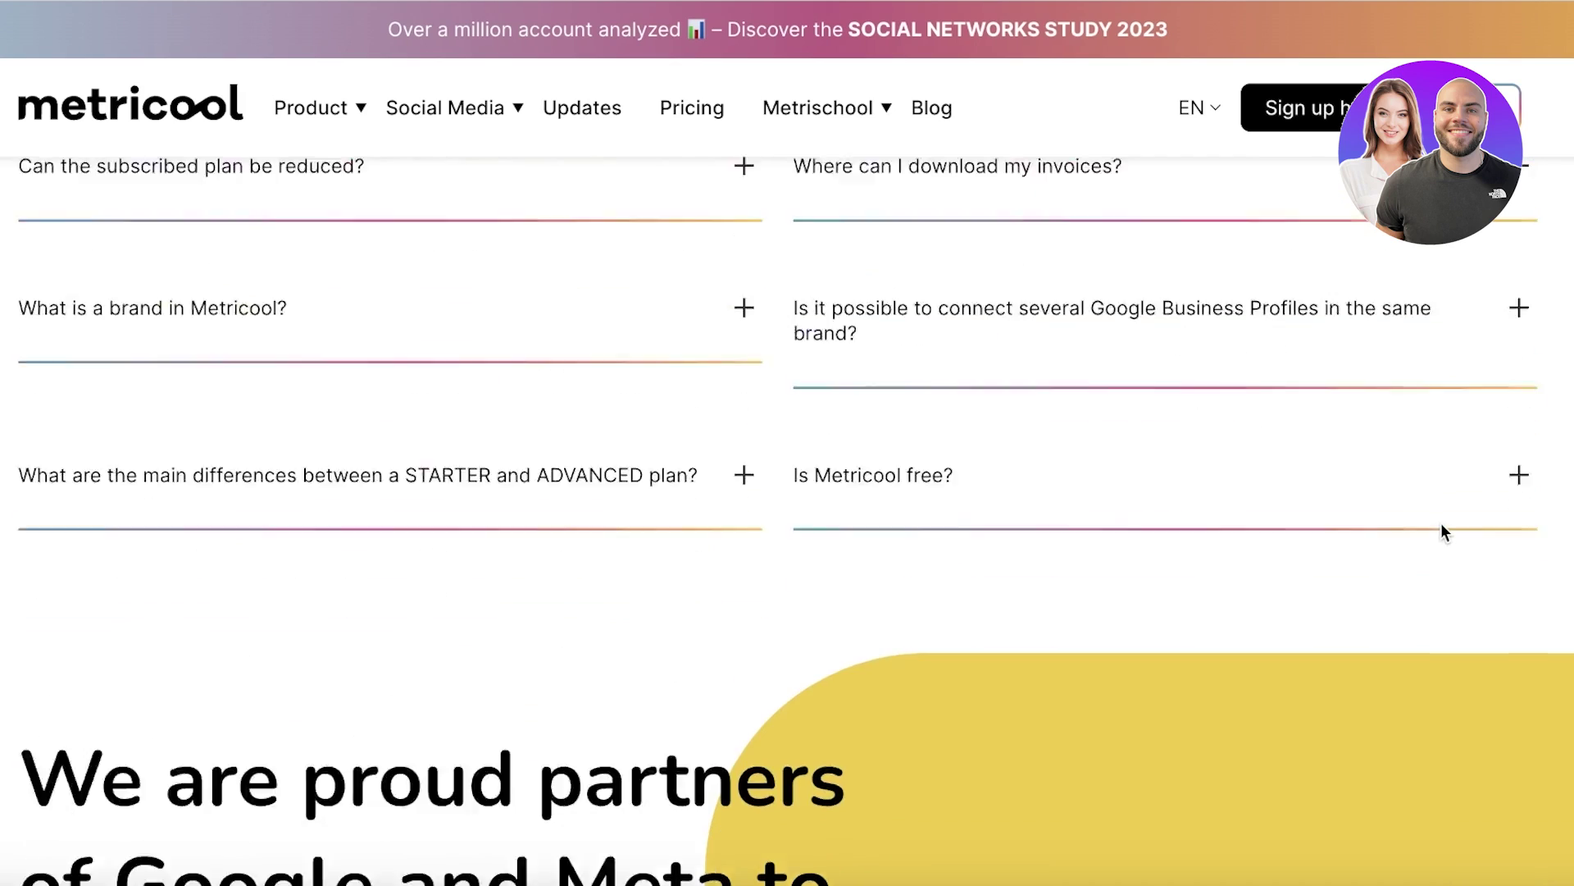
scroll(1441, 528, "up", 20)
scroll(1450, 545, "up", 4)
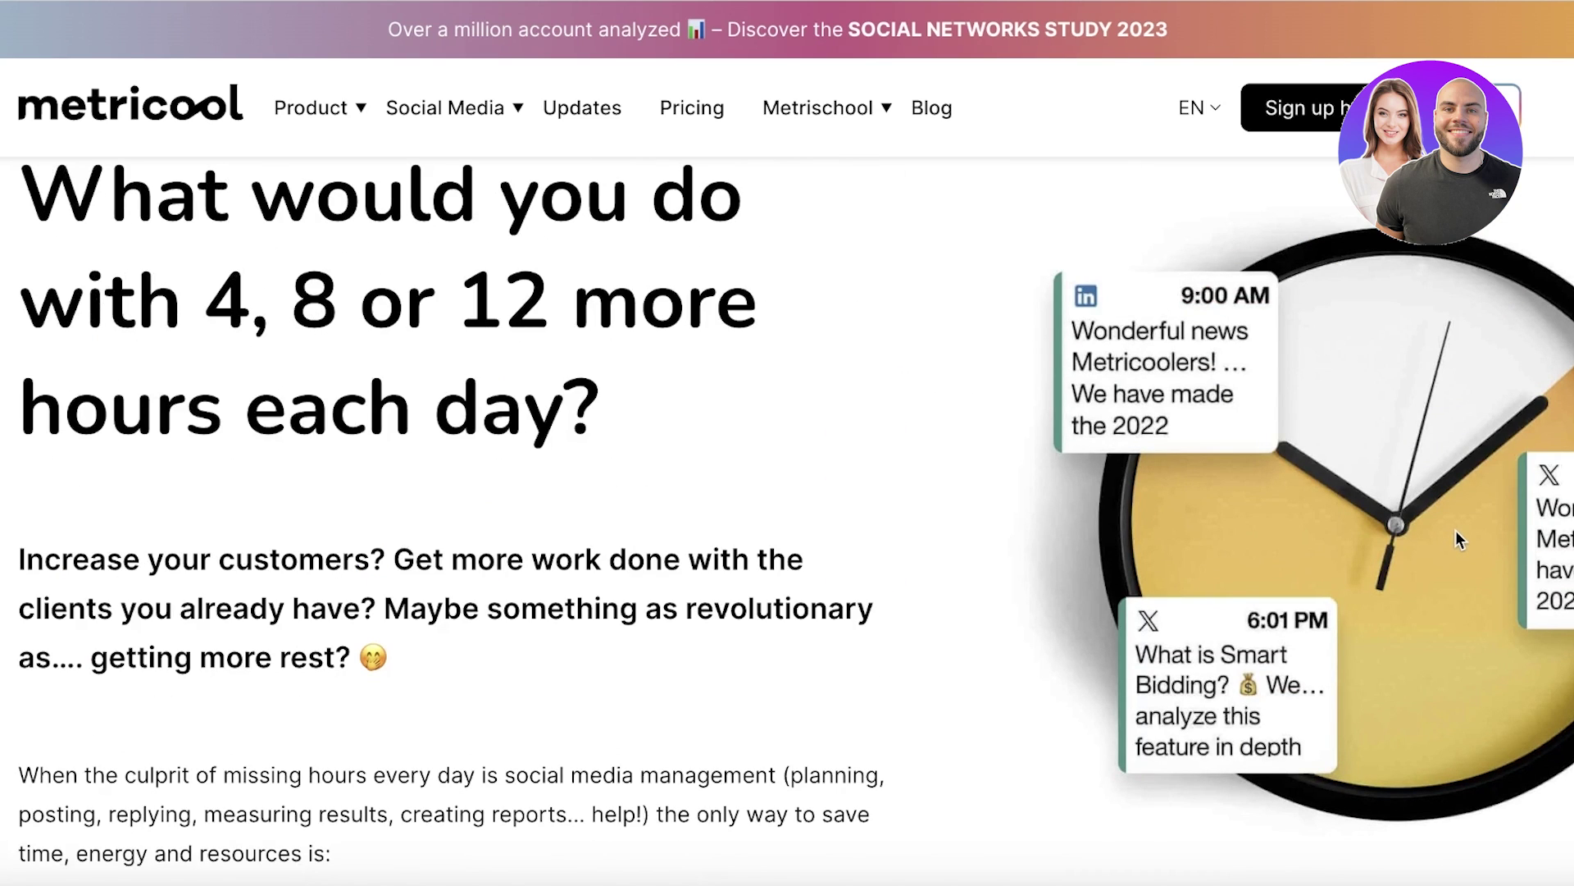
scroll(1467, 518, "up", 10)
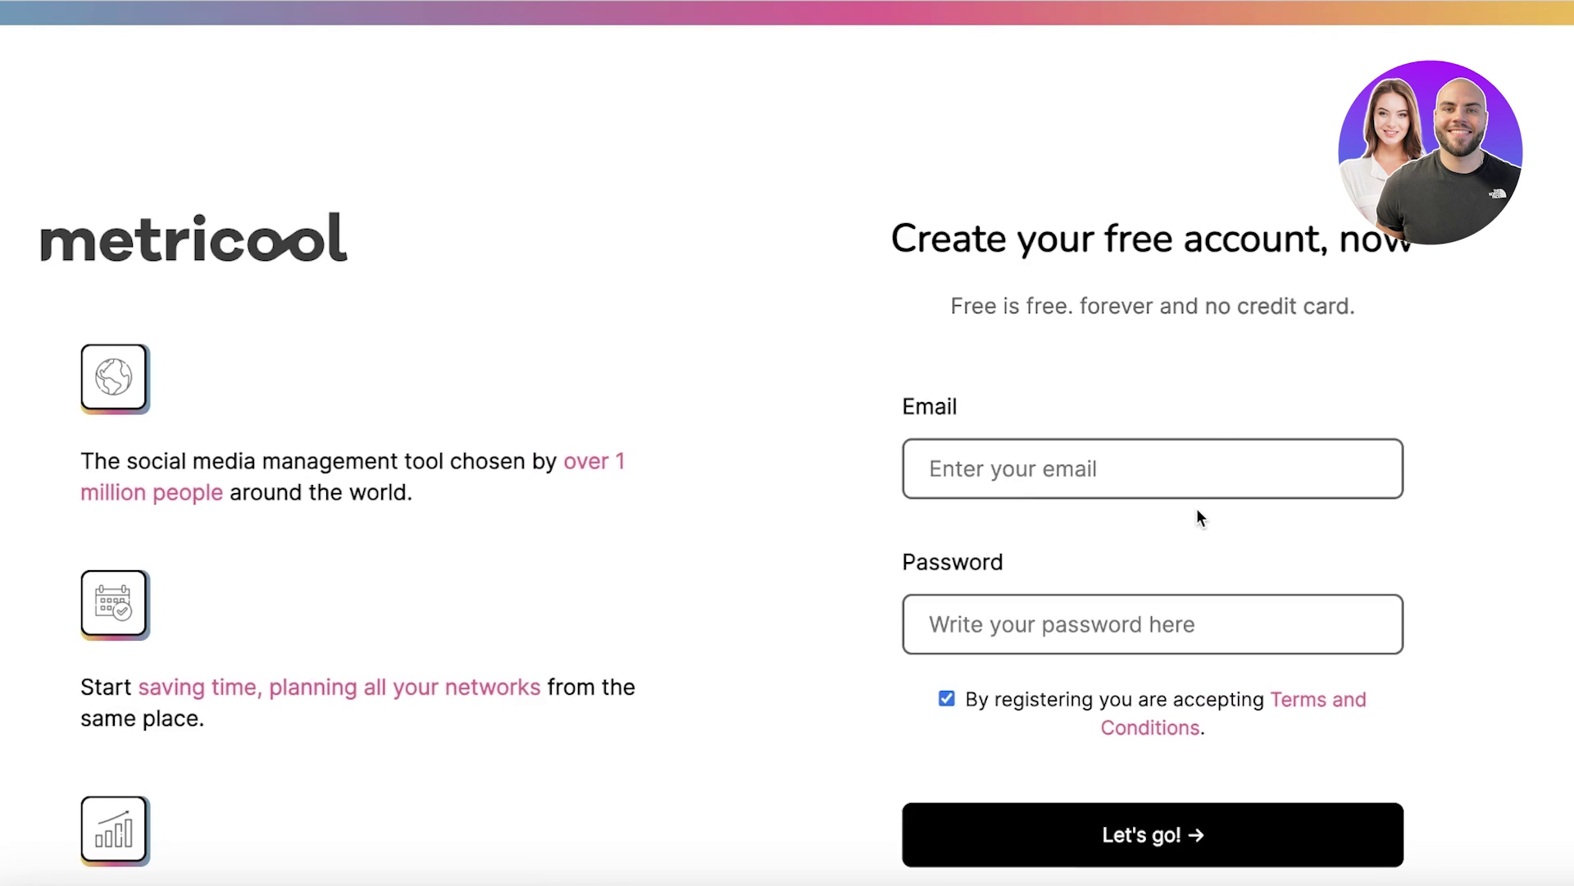
left_click(1187, 480)
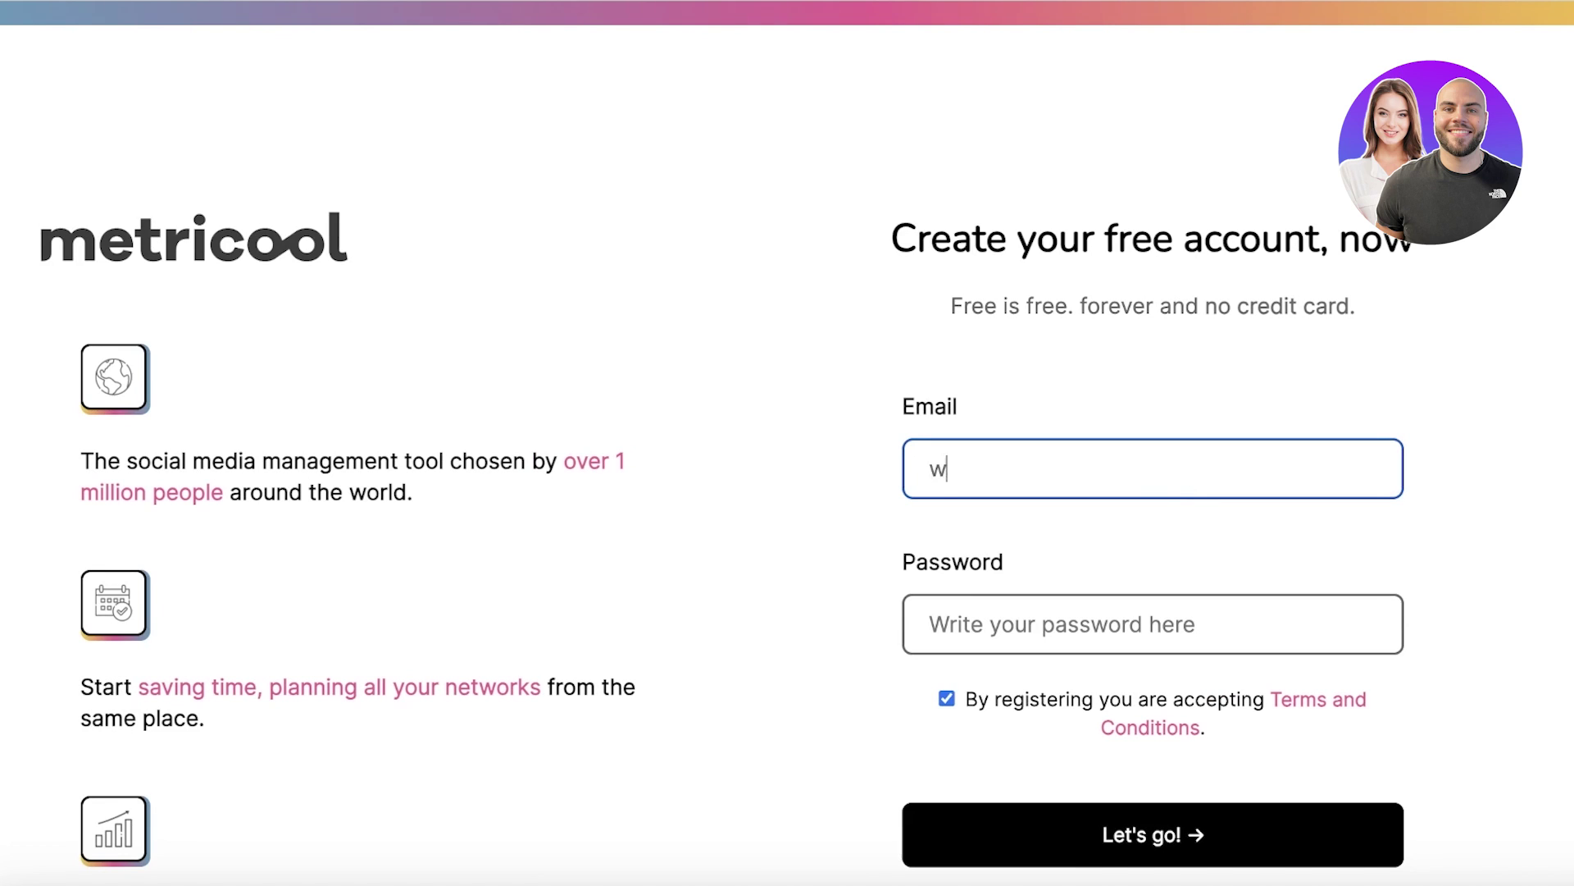
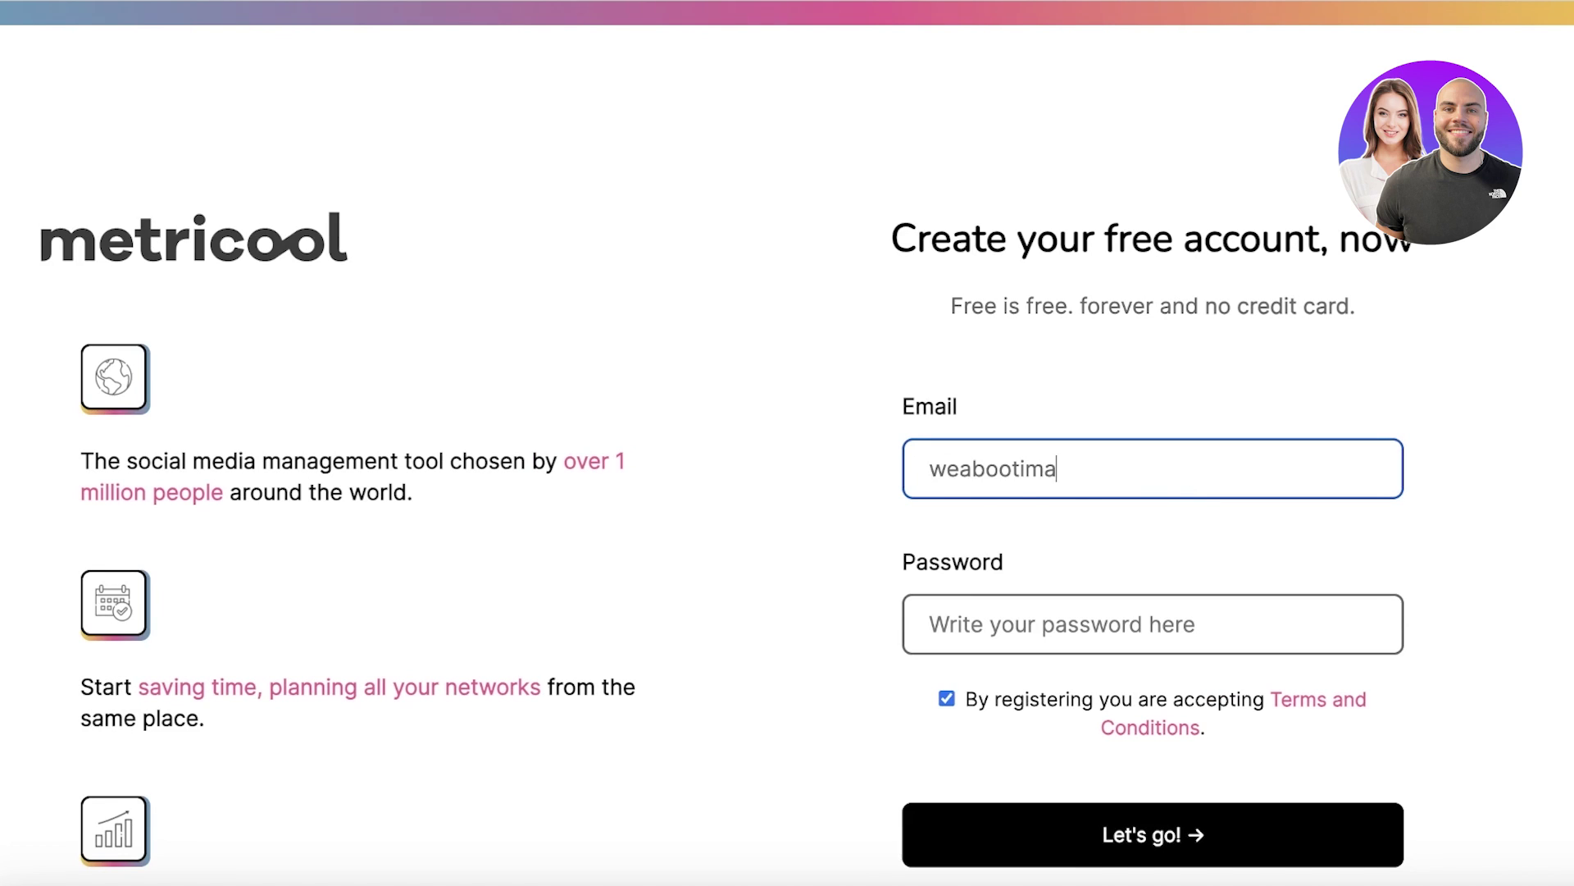
Step: Enter the account password, submit the registration, and decline saving the password in Chrome
left_click(1201, 630)
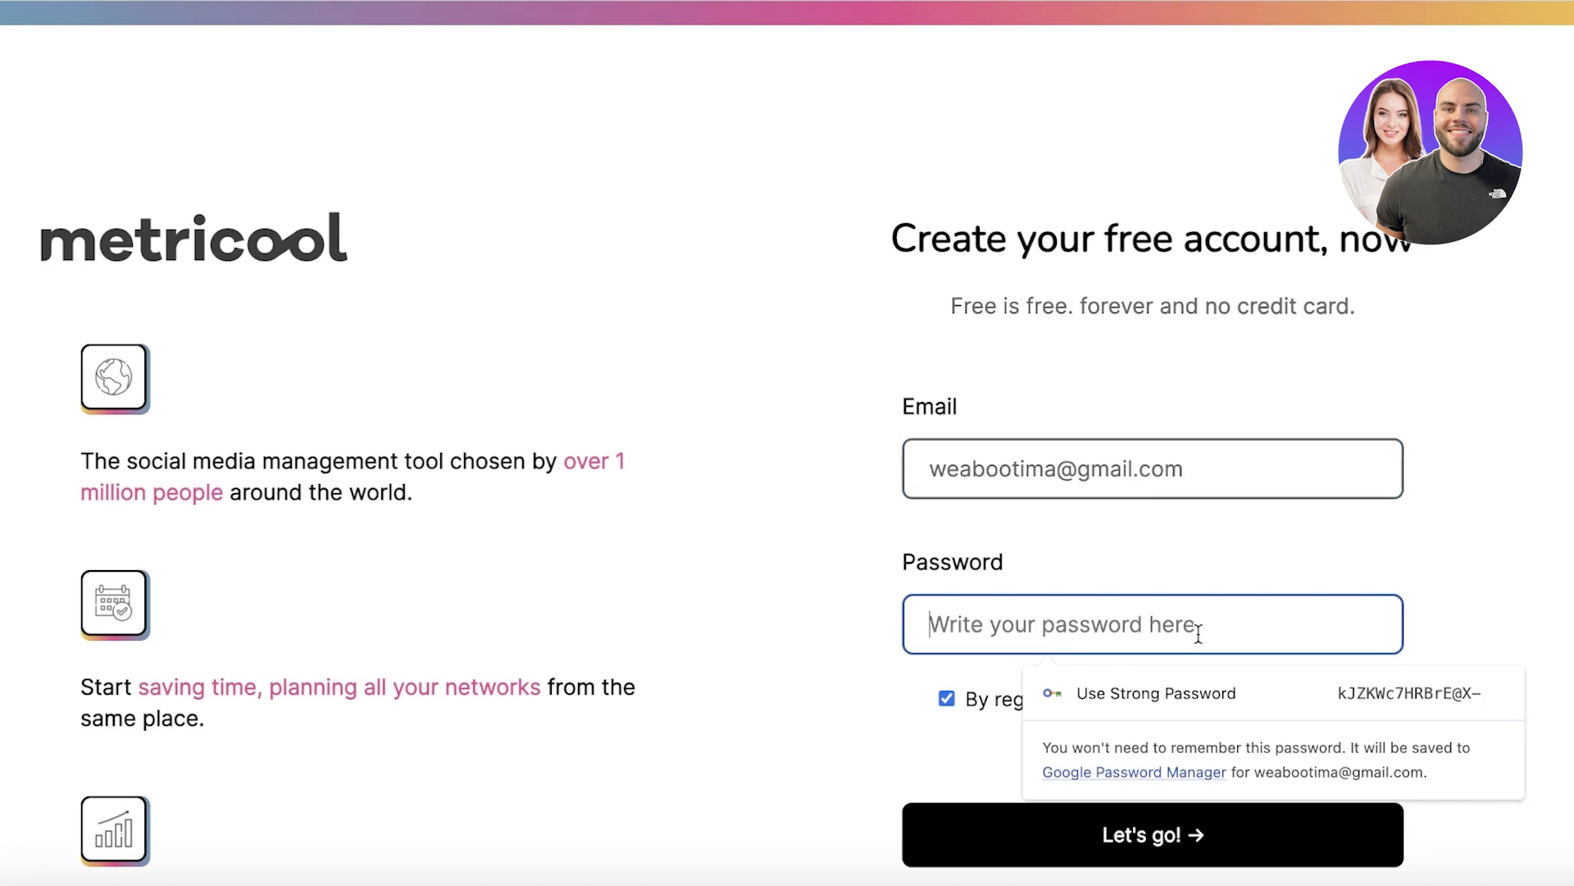
type("aaaaa")
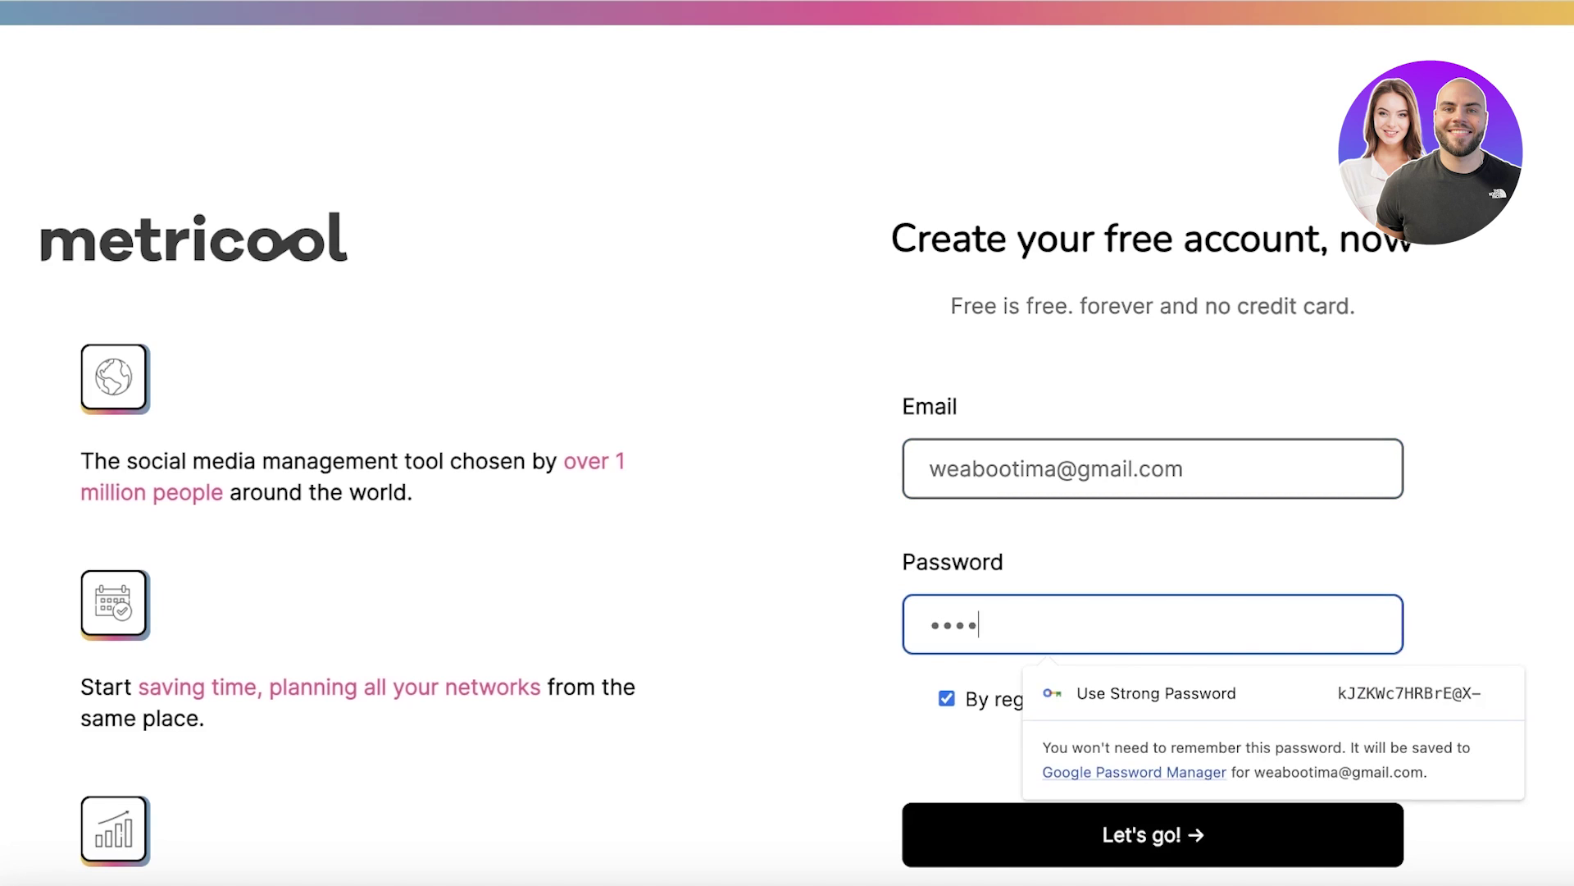
key("BackSpace")
key("BackSpace")
key("BackSpace")
key("BackSpace")
key("BackSpace")
type("aaaaaaaaa")
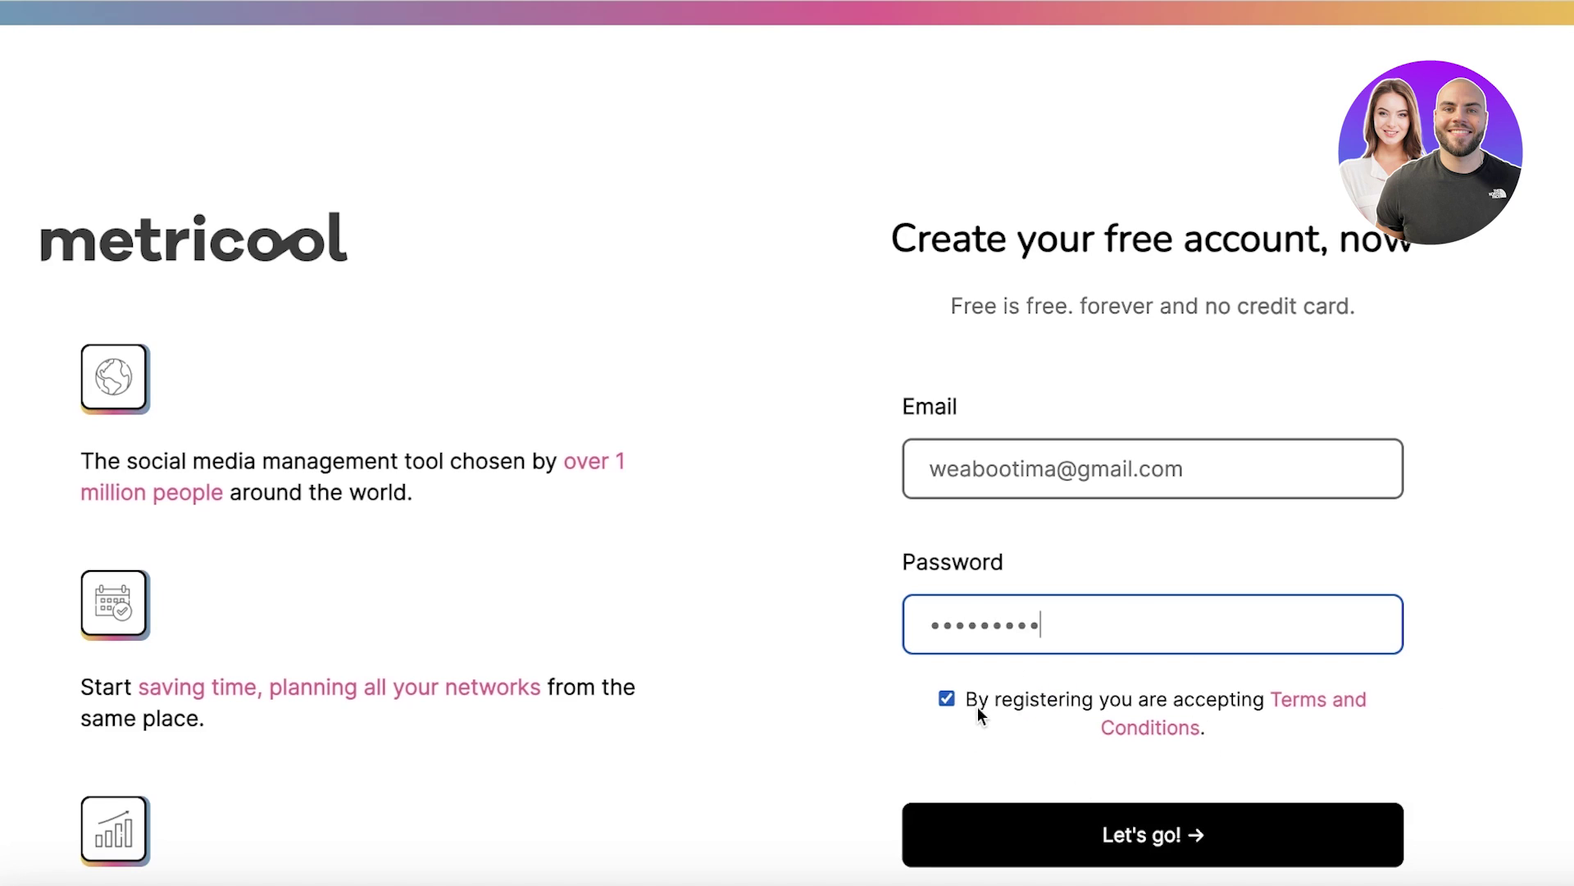
left_click(988, 824)
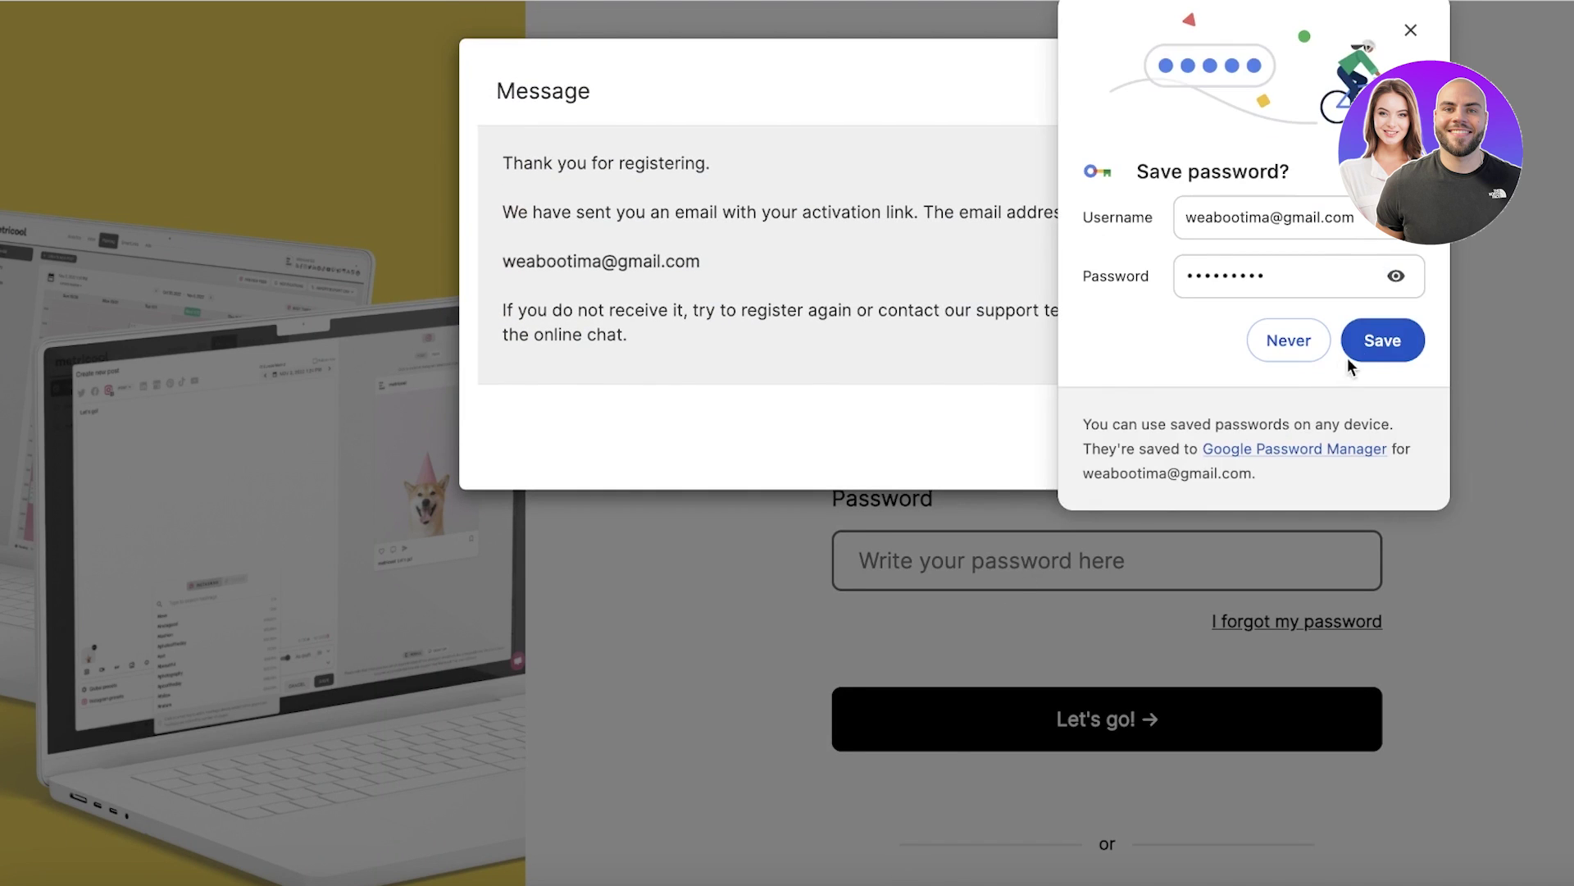
left_click(1307, 346)
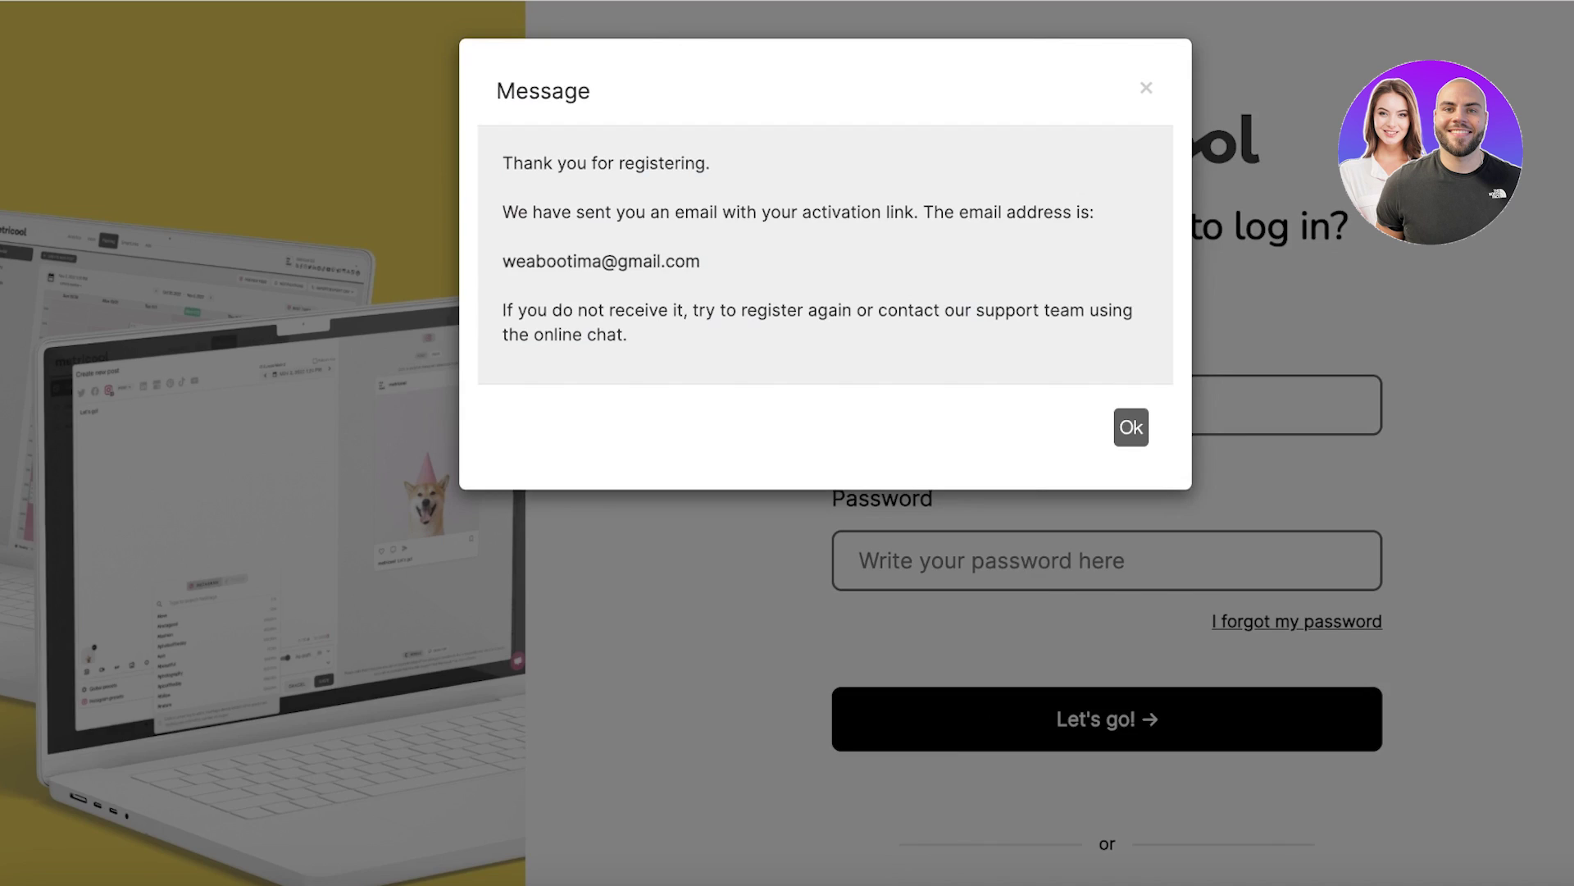
Step: In Gmail, open the Metricool sign-up email, verify the address, and dismiss the activation message
key("ctrl+t")
type("gmail")
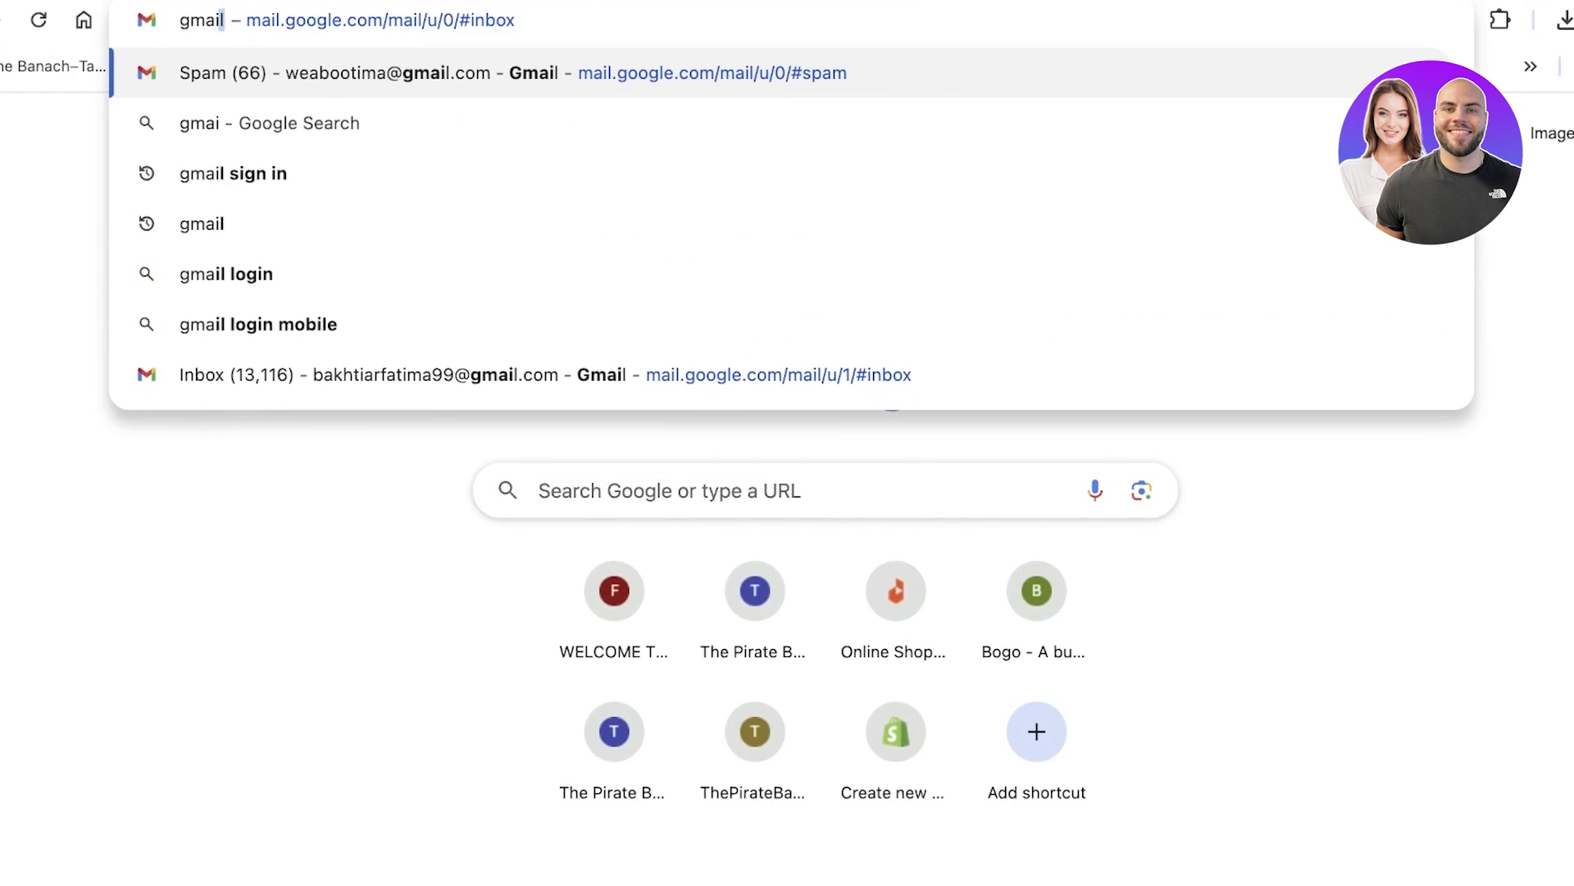
key("Return")
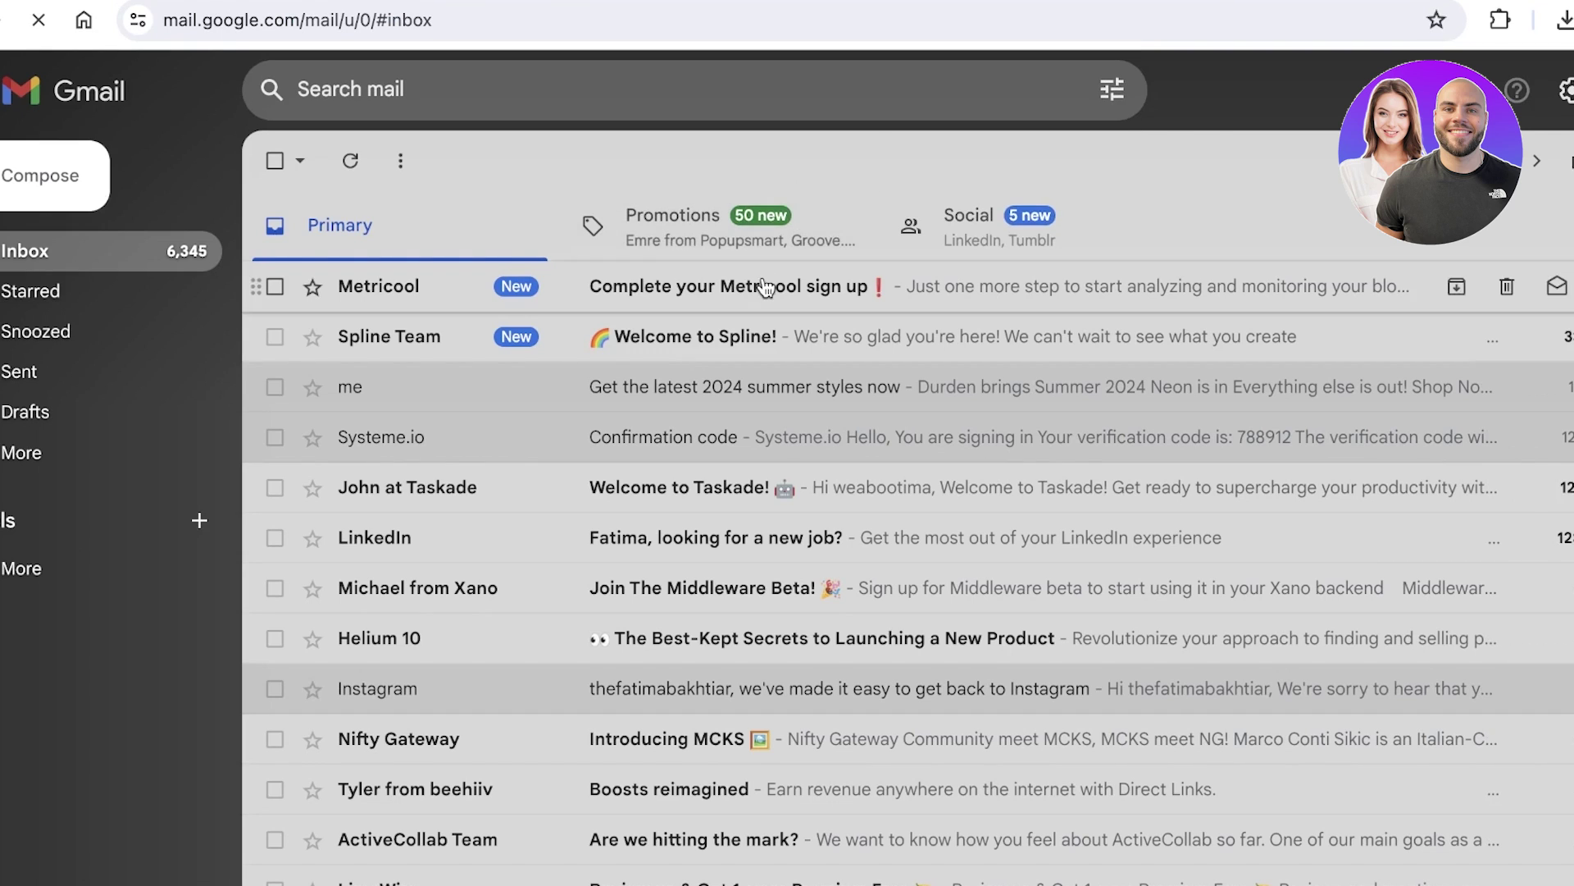
left_click(759, 276)
left_click(1007, 656)
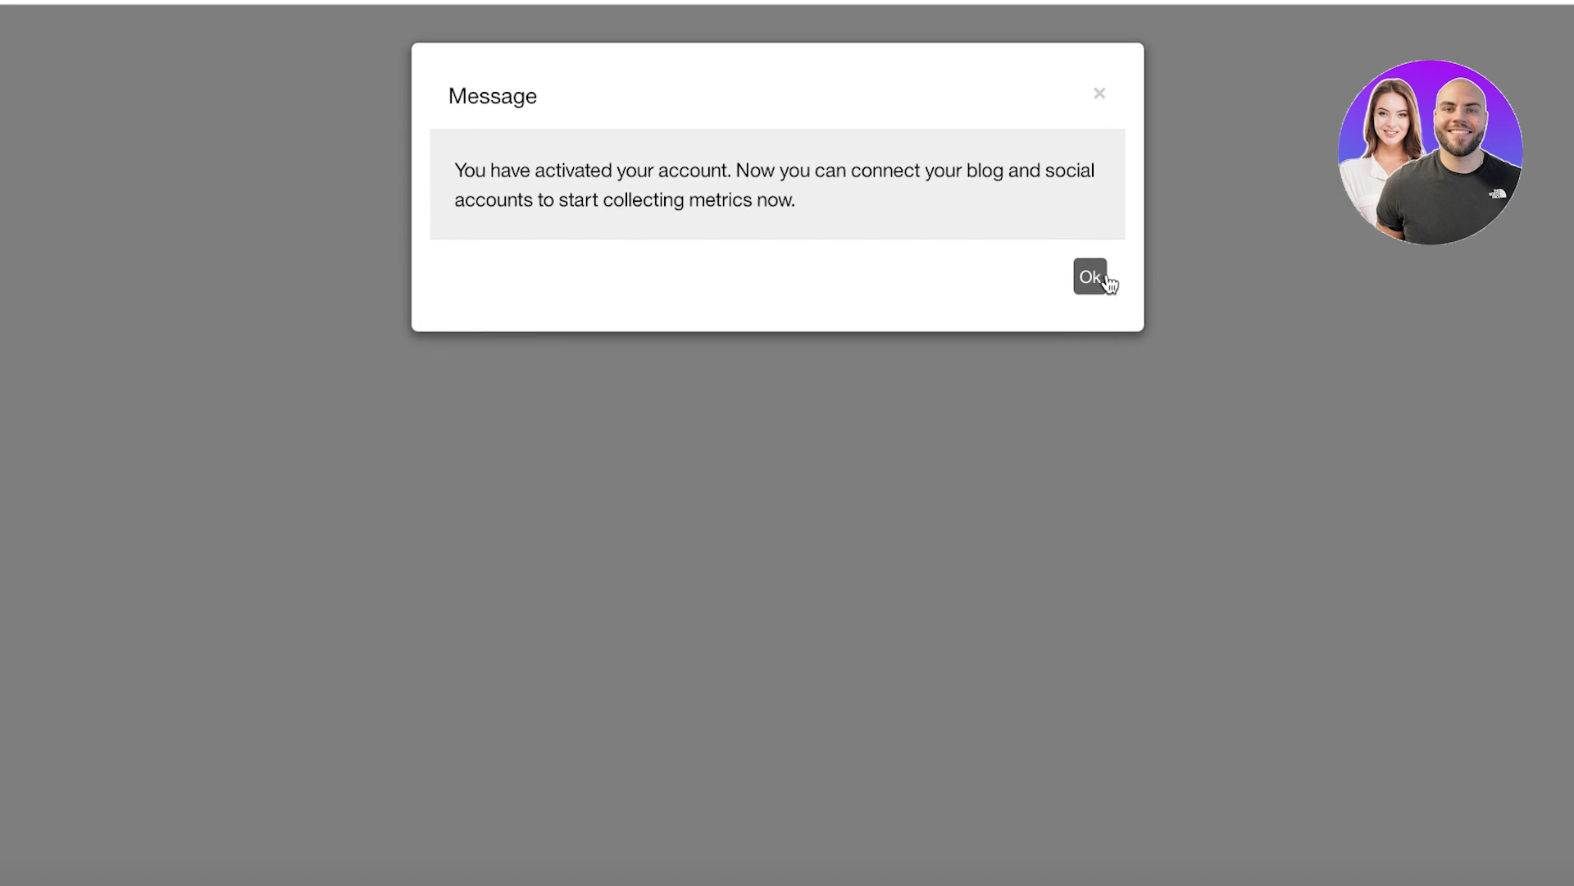
left_click(1091, 277)
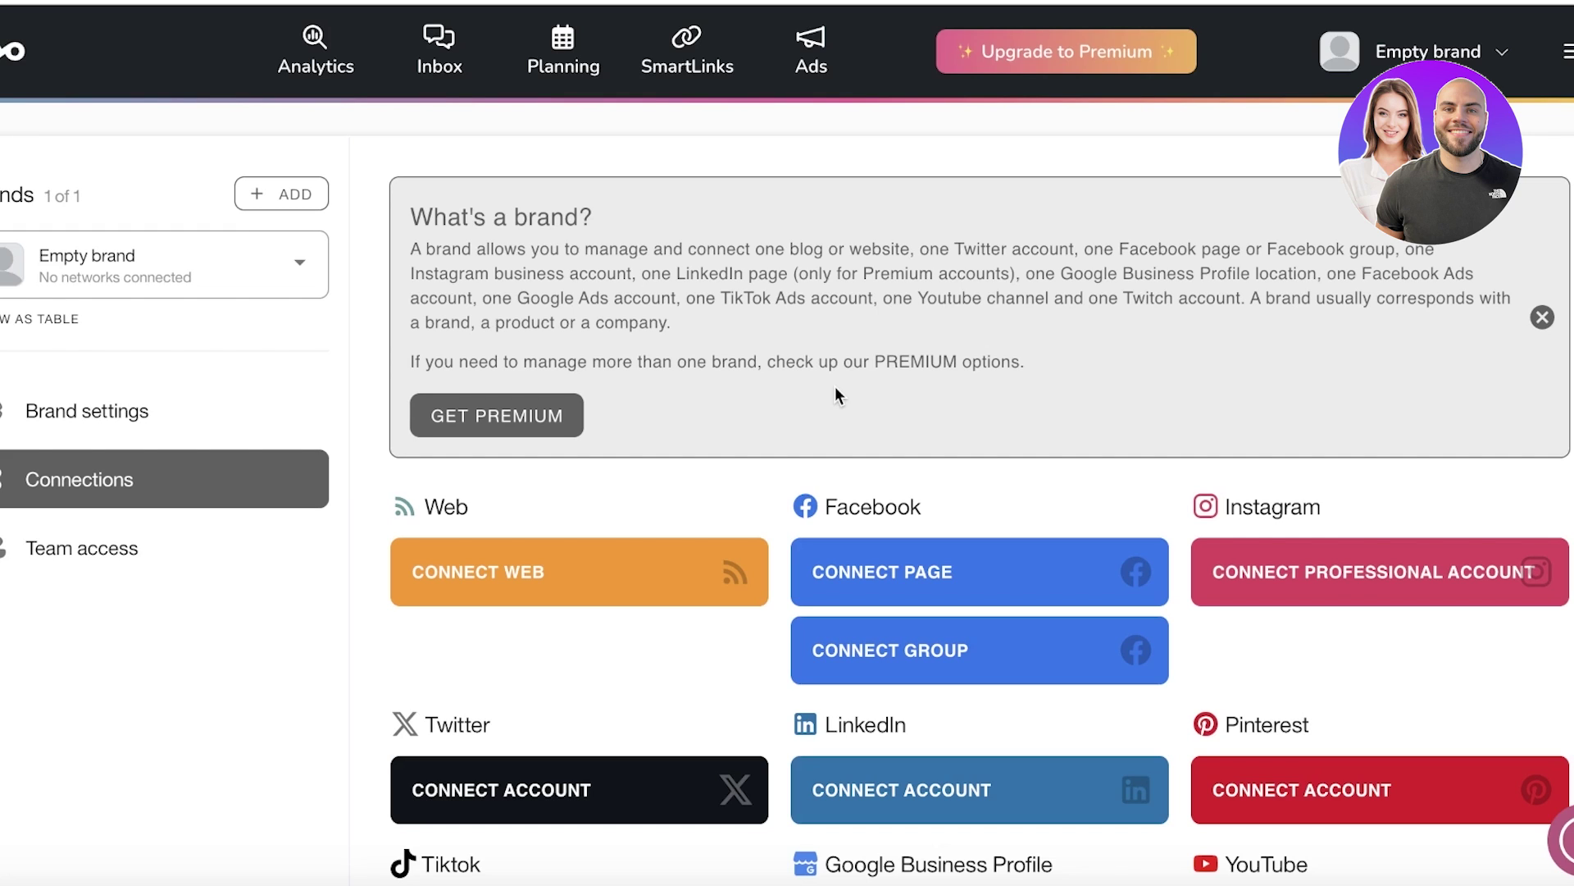
Step: Close the brand explanation and connect Pinterest by granting Metricool access to the account
left_click(1542, 318)
scroll(572, 349, "down", 2)
scroll(1291, 500, "up", 3)
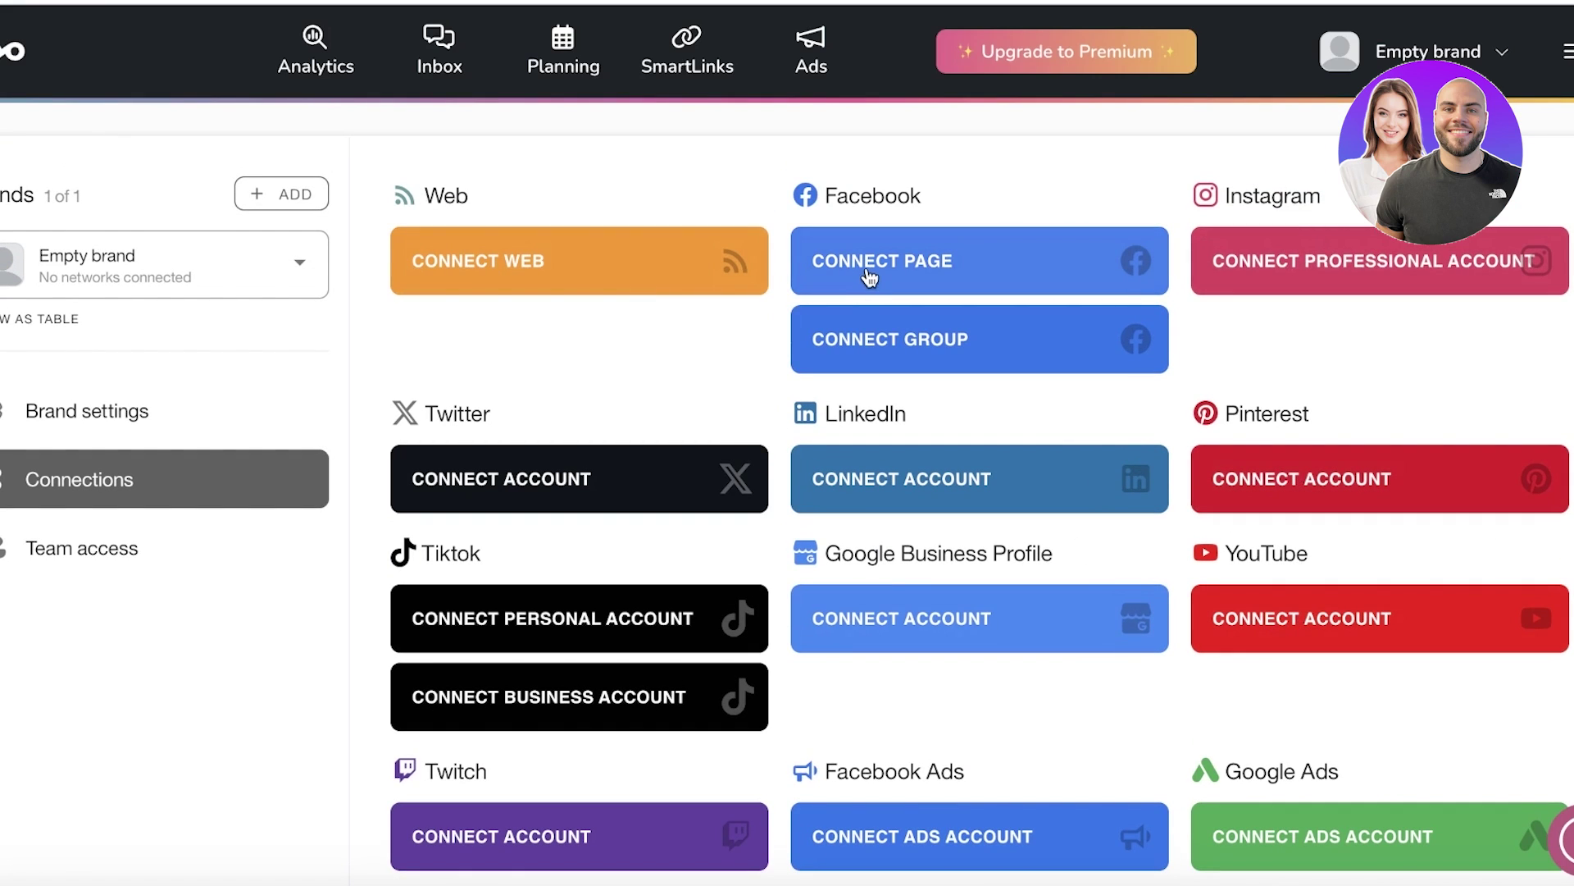
scroll(615, 621, "down", 1)
scroll(615, 621, "down", 3)
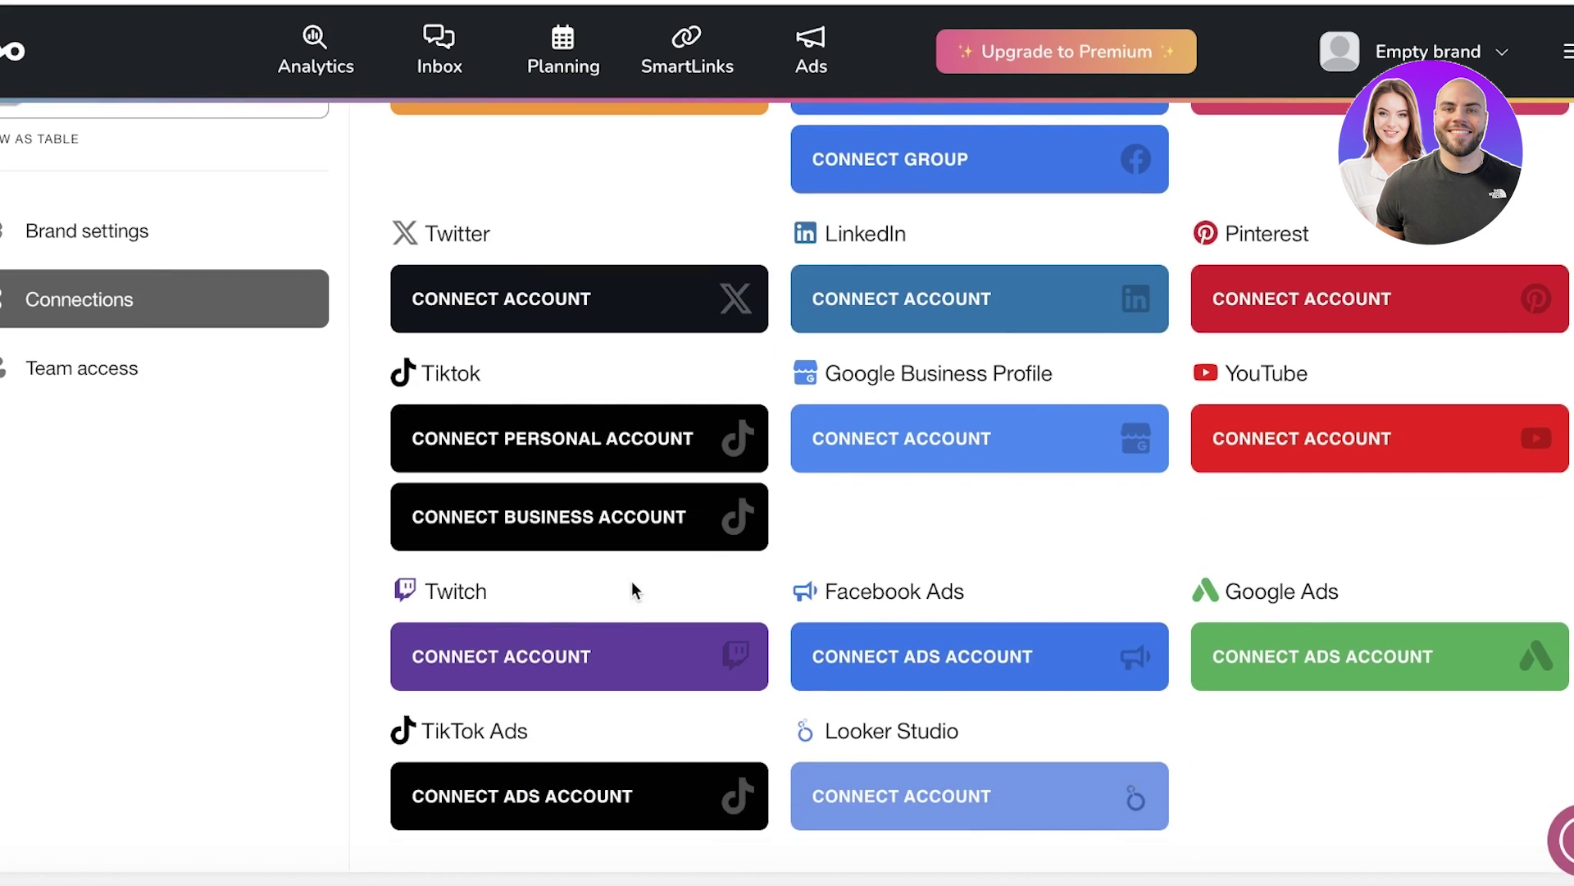
scroll(1291, 529, "up", 4)
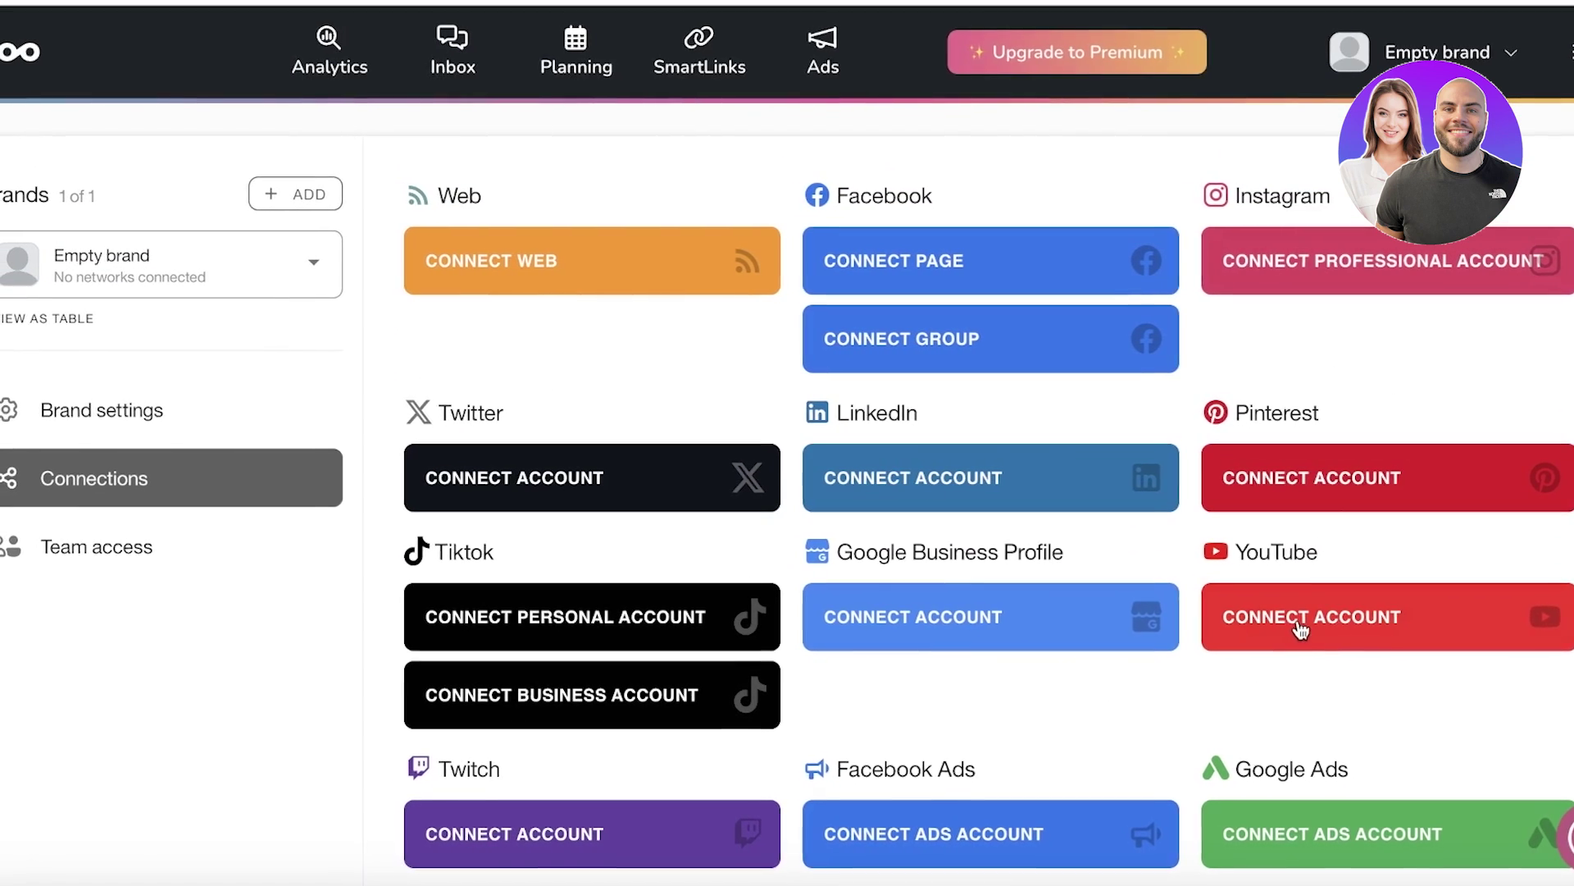
left_click(1343, 482)
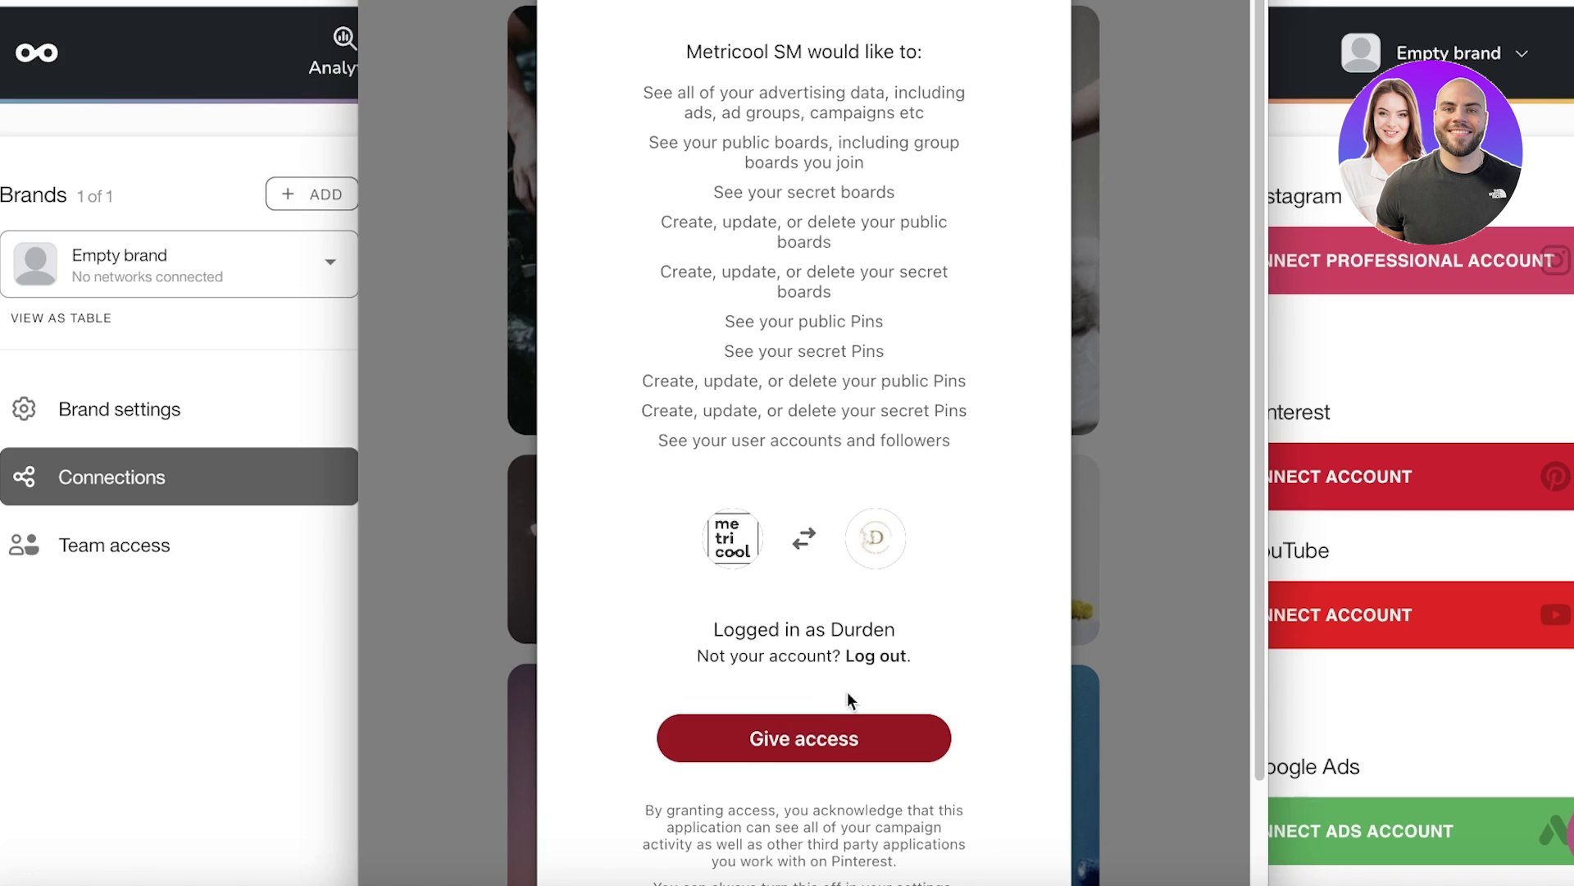
left_click(849, 732)
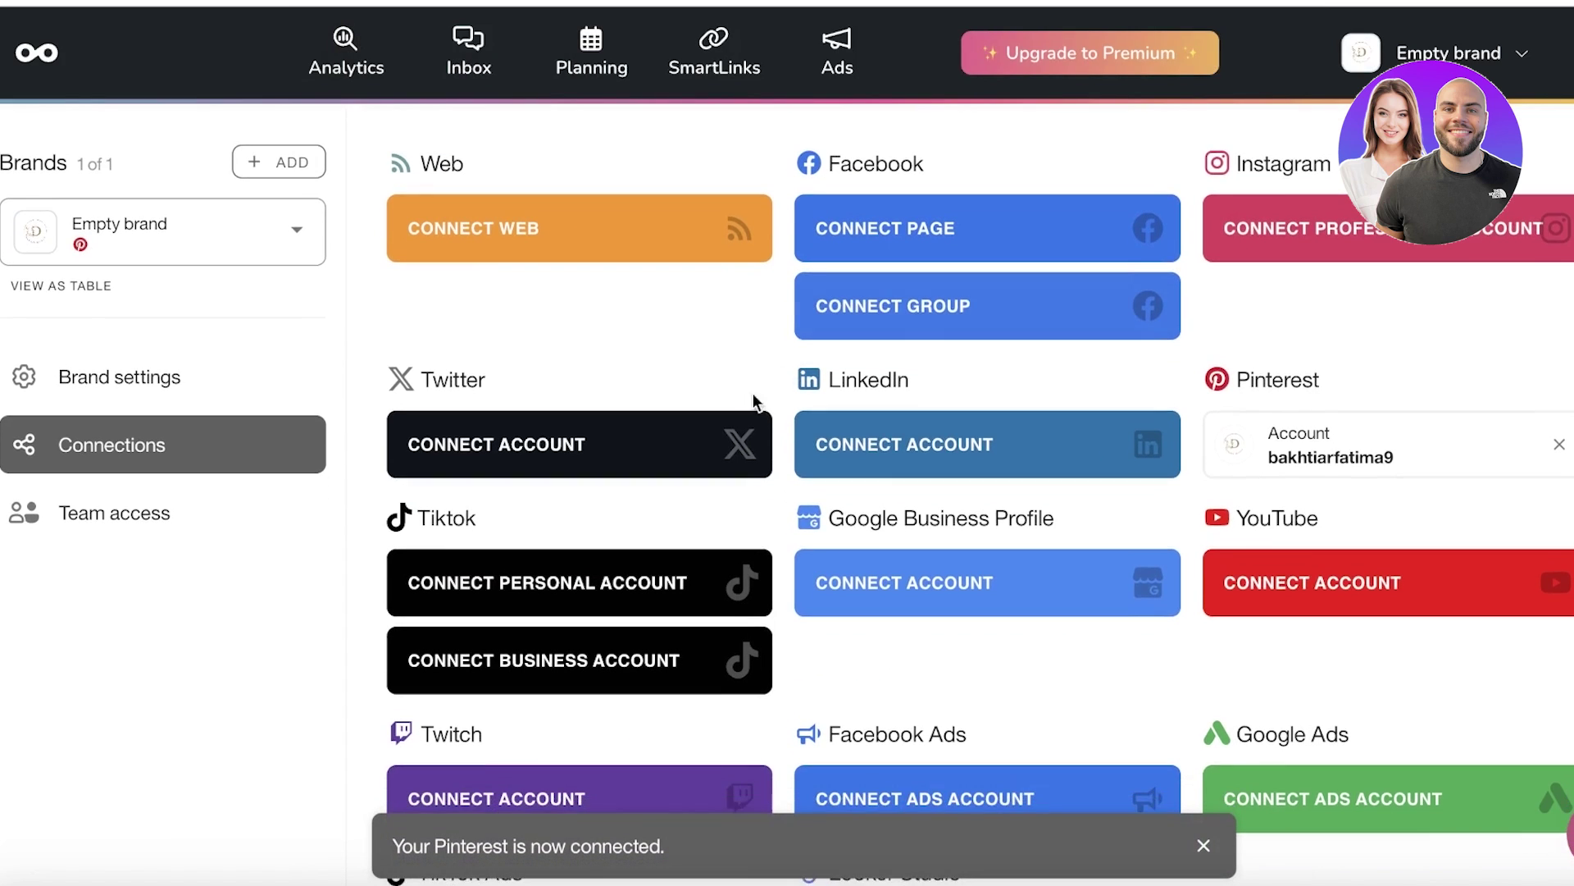
Step: Preview the website connection options, close them, and scroll down to Google Business Profile
scroll(756, 401, "down", 1)
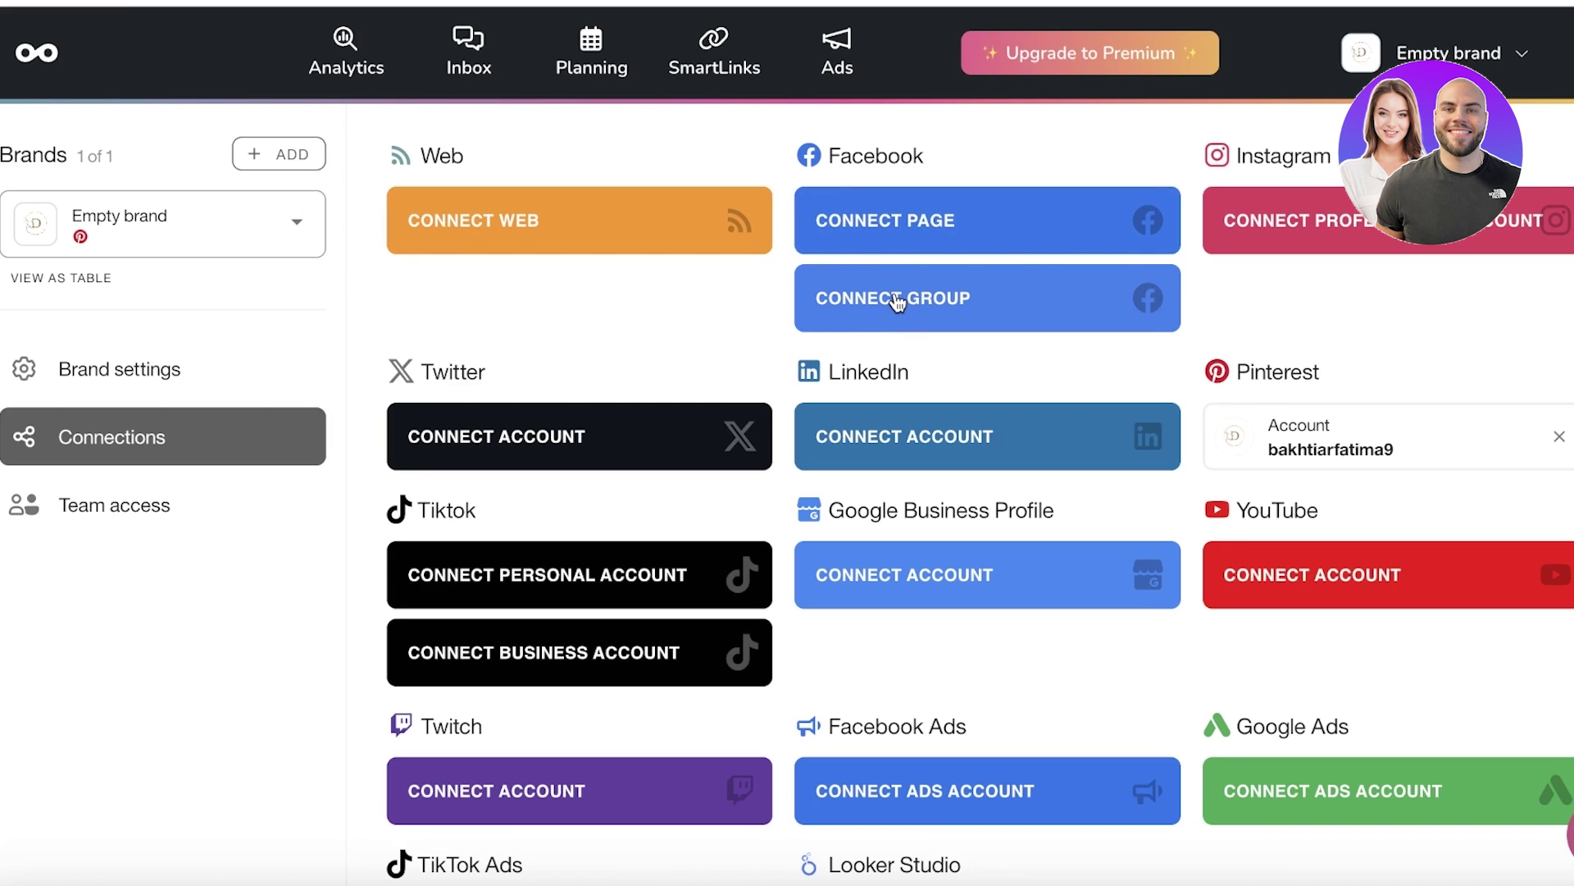
scroll(938, 416, "up", 1)
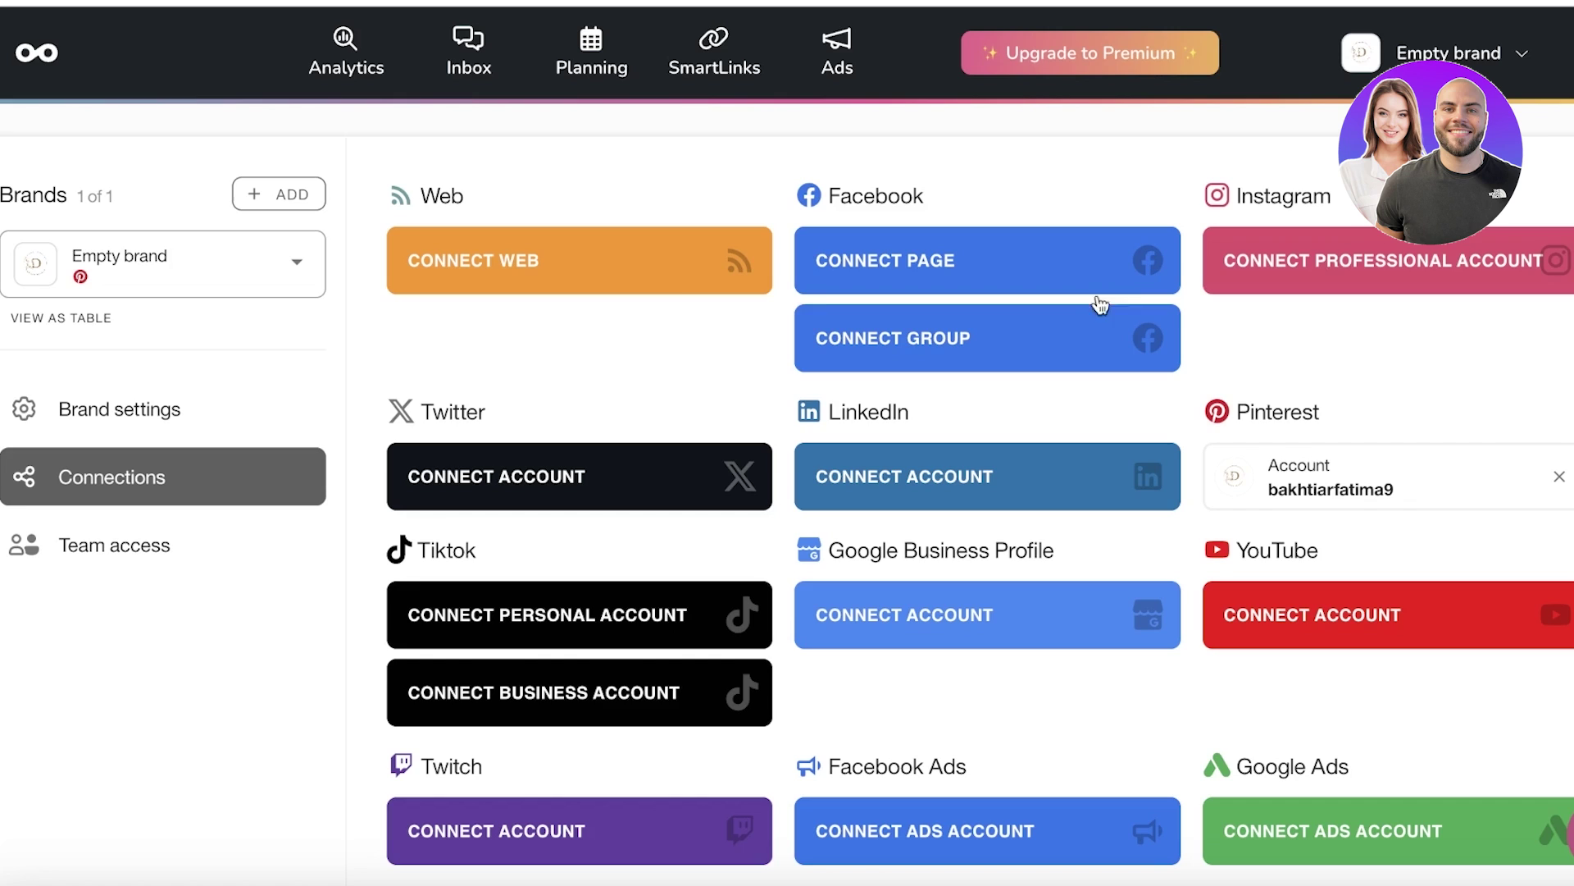
left_click(583, 263)
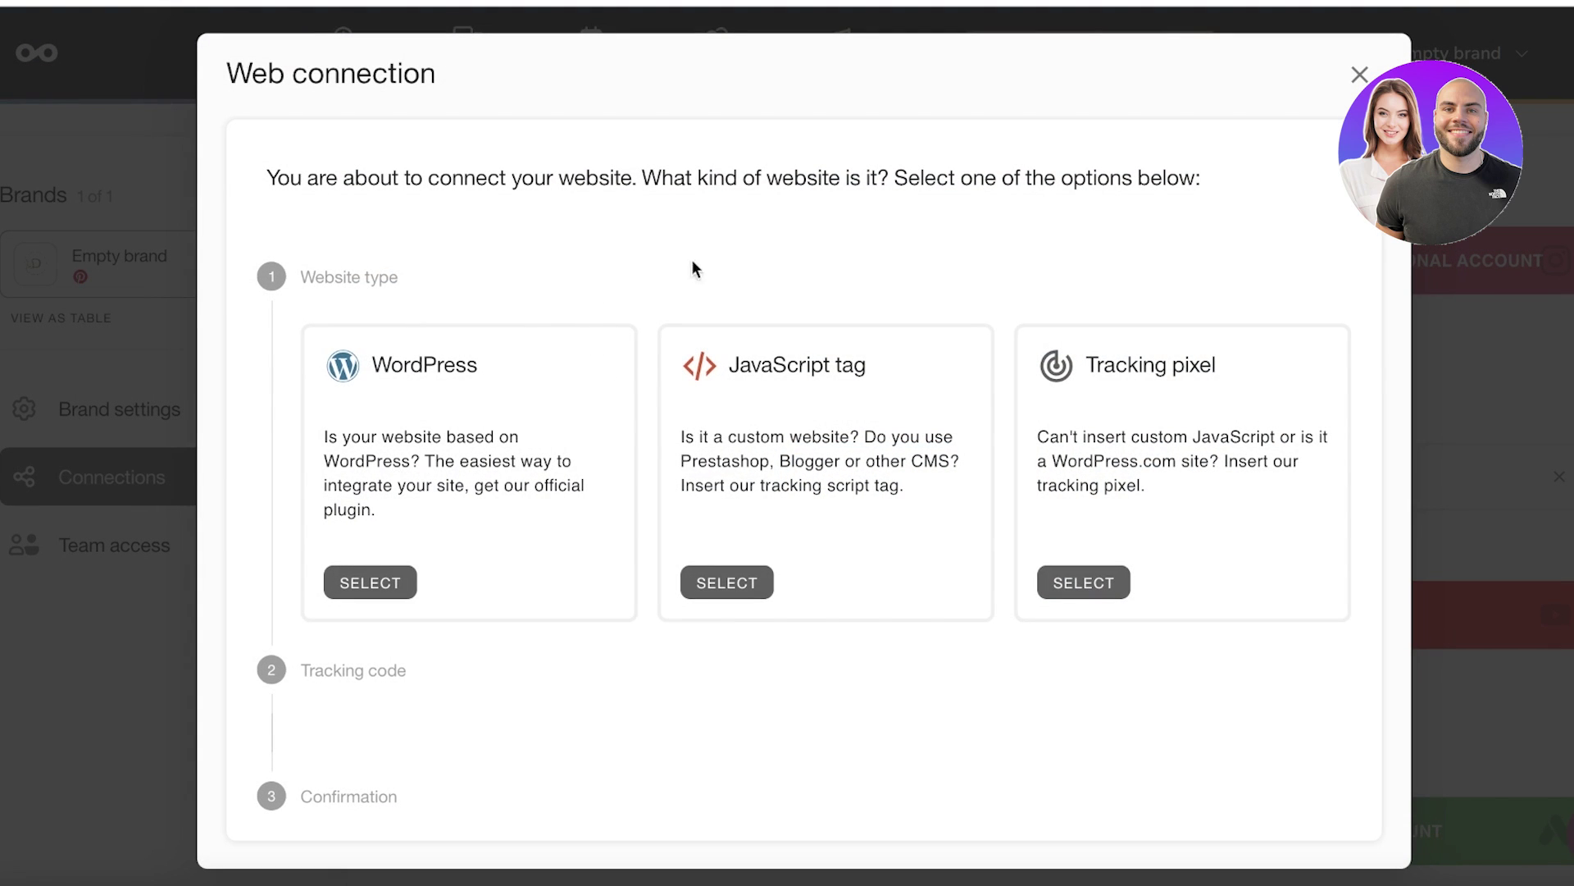
left_click(1359, 75)
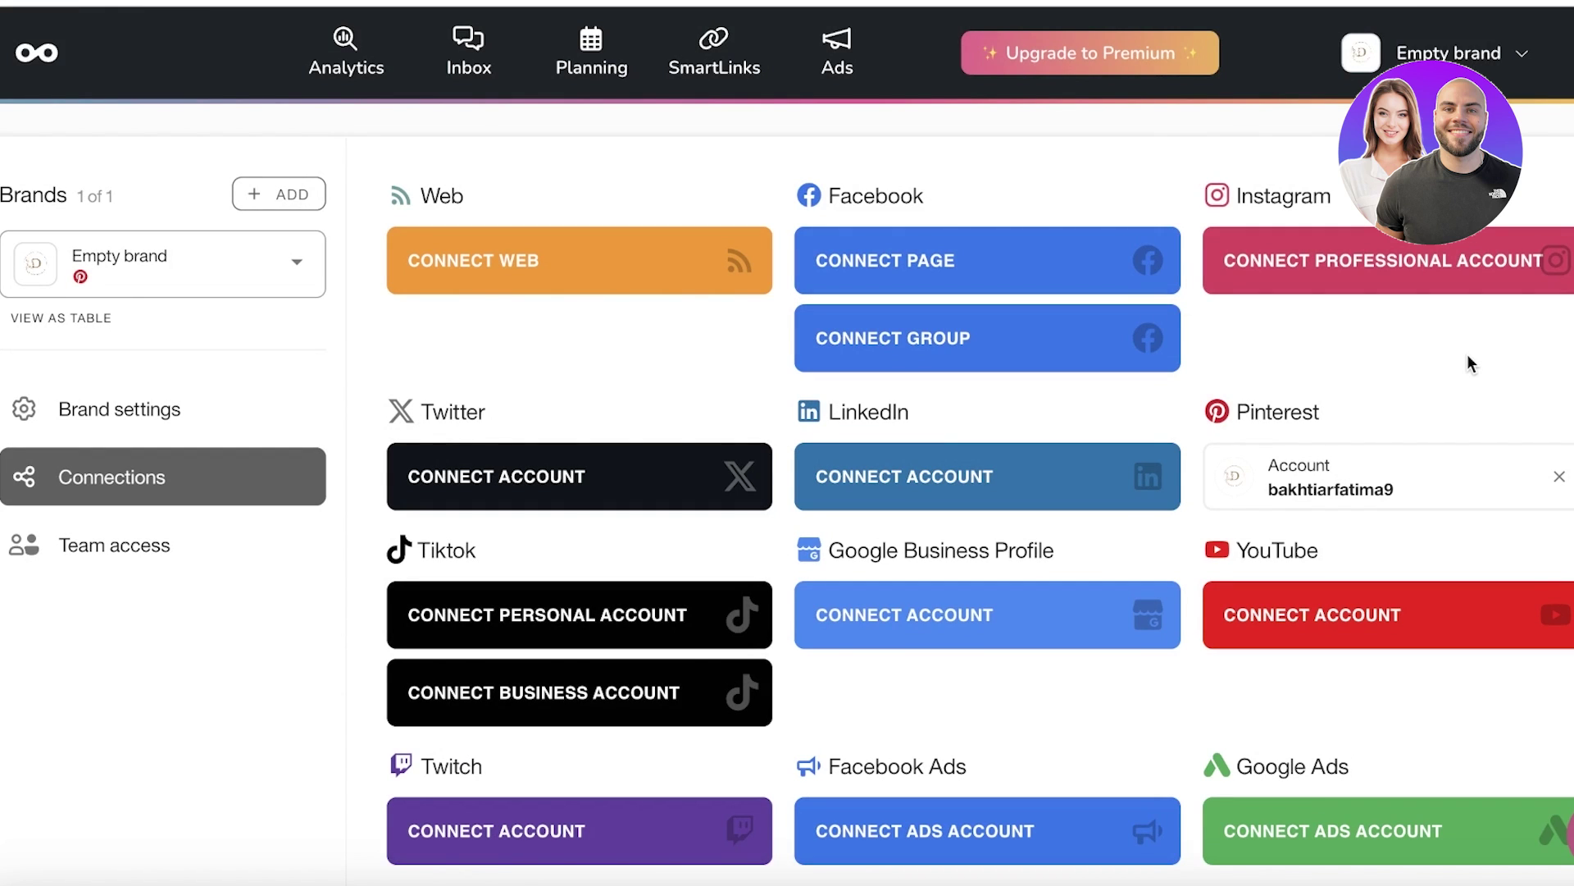
scroll(1471, 363, "down", 2)
Step: Sign in with the first Google account, allow access, and select the Janes Lash Studio location
left_click(963, 413)
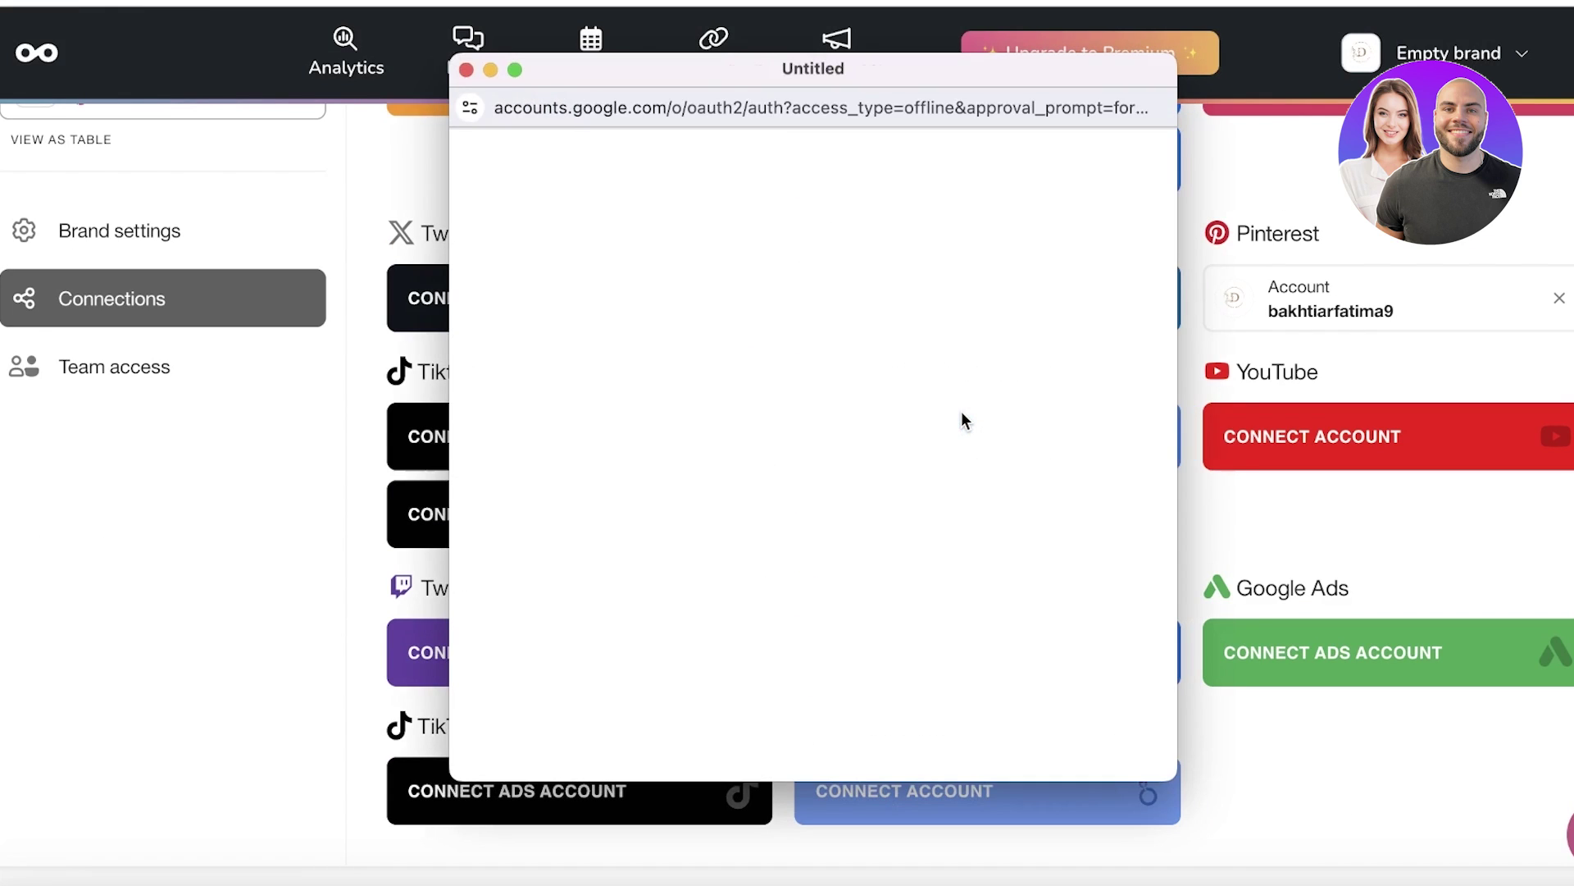
left_click(963, 415)
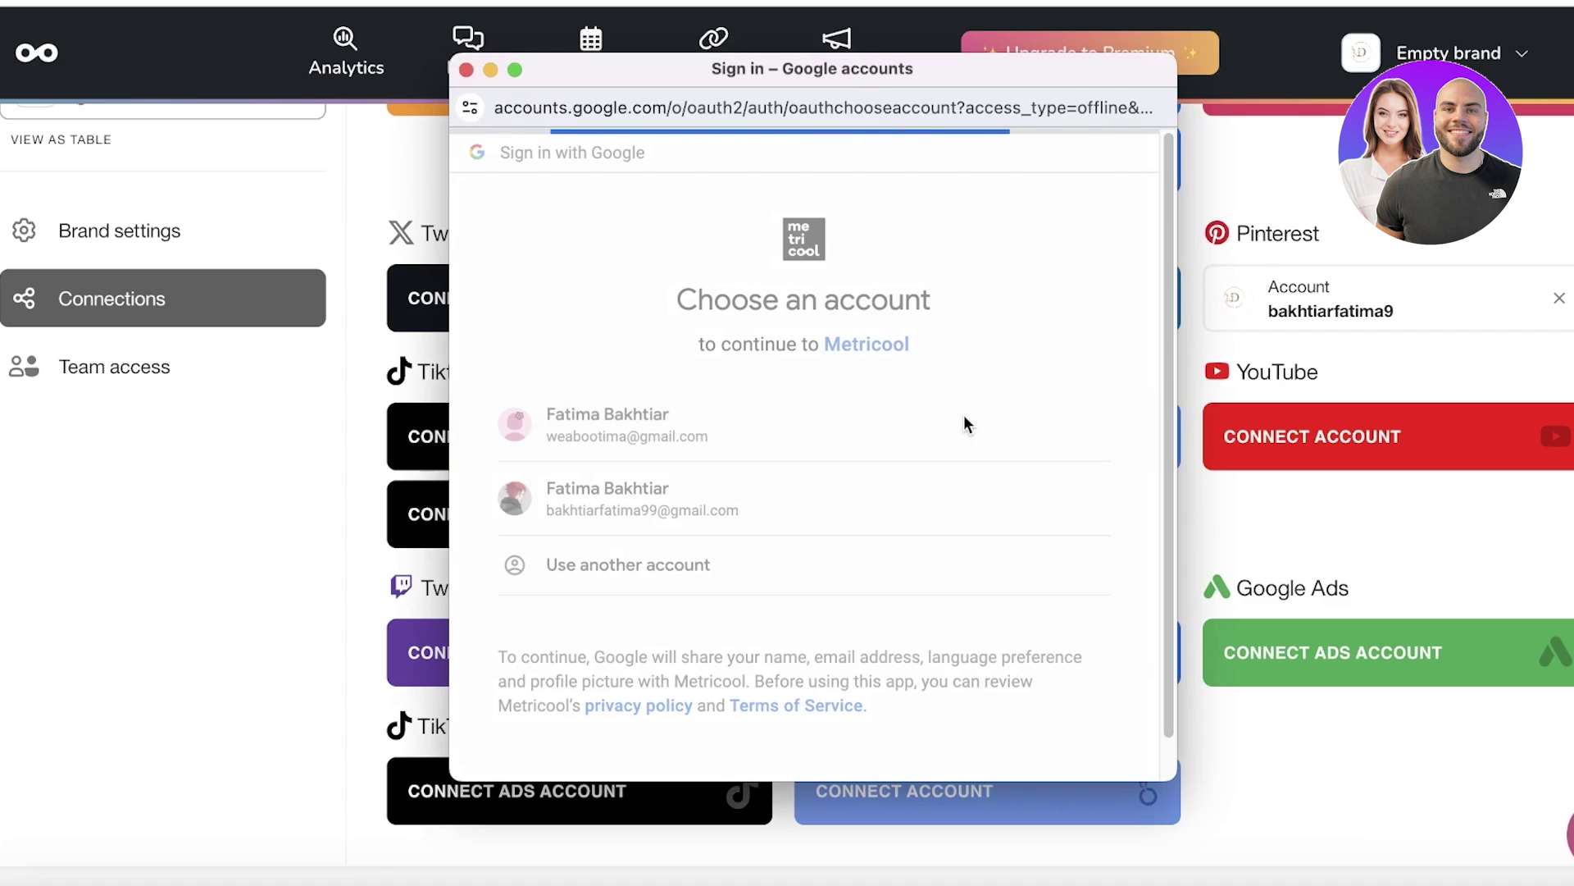
left_click(970, 555)
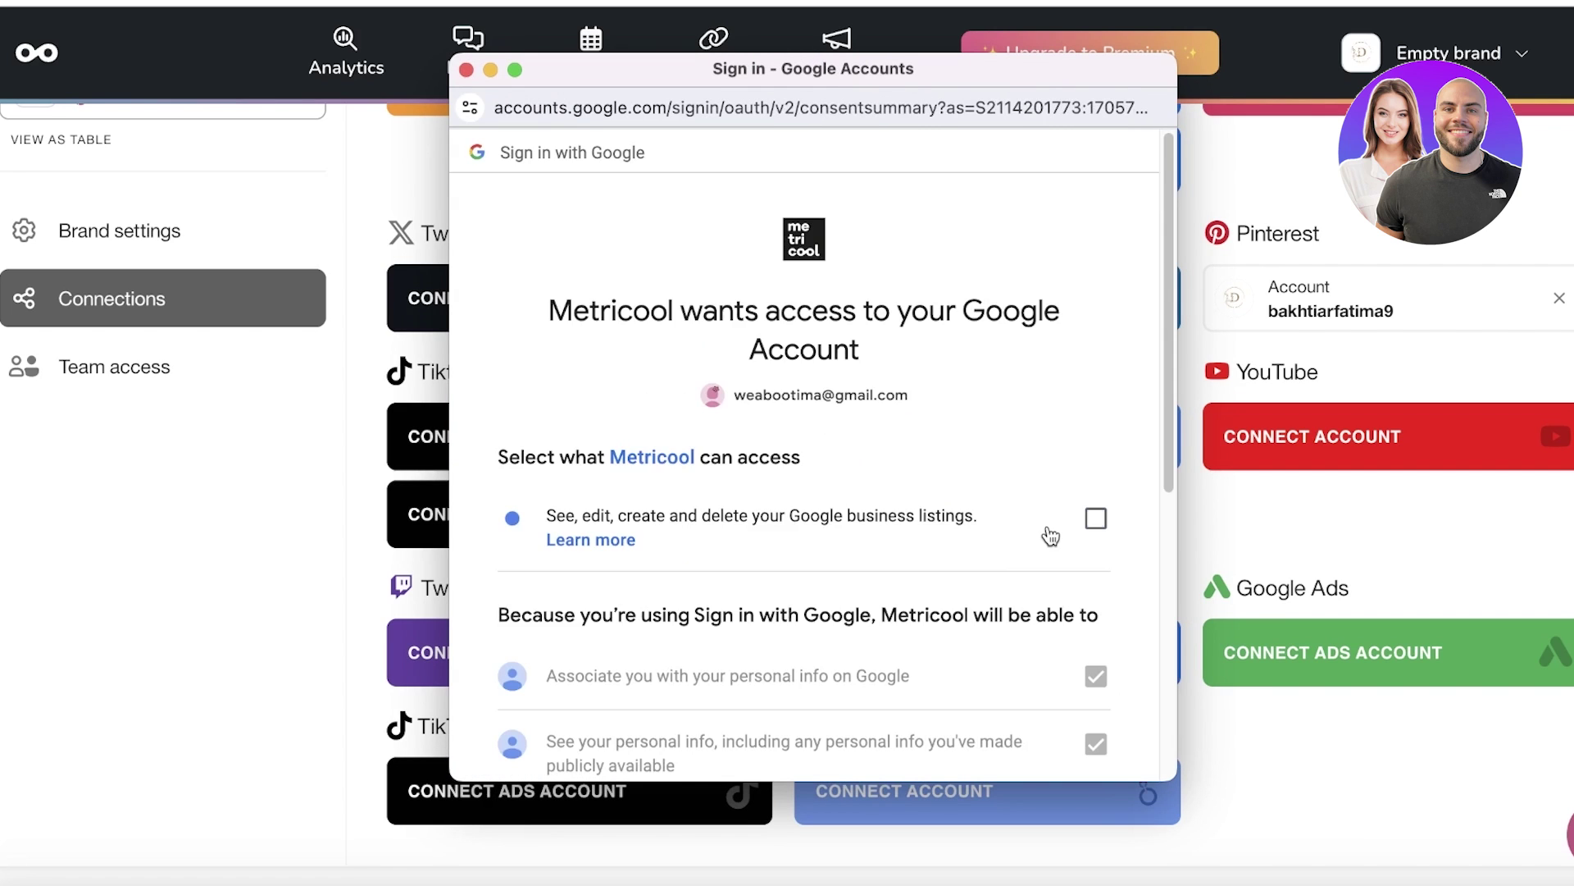
scroll(1050, 535, "down", 5)
left_click(1050, 625)
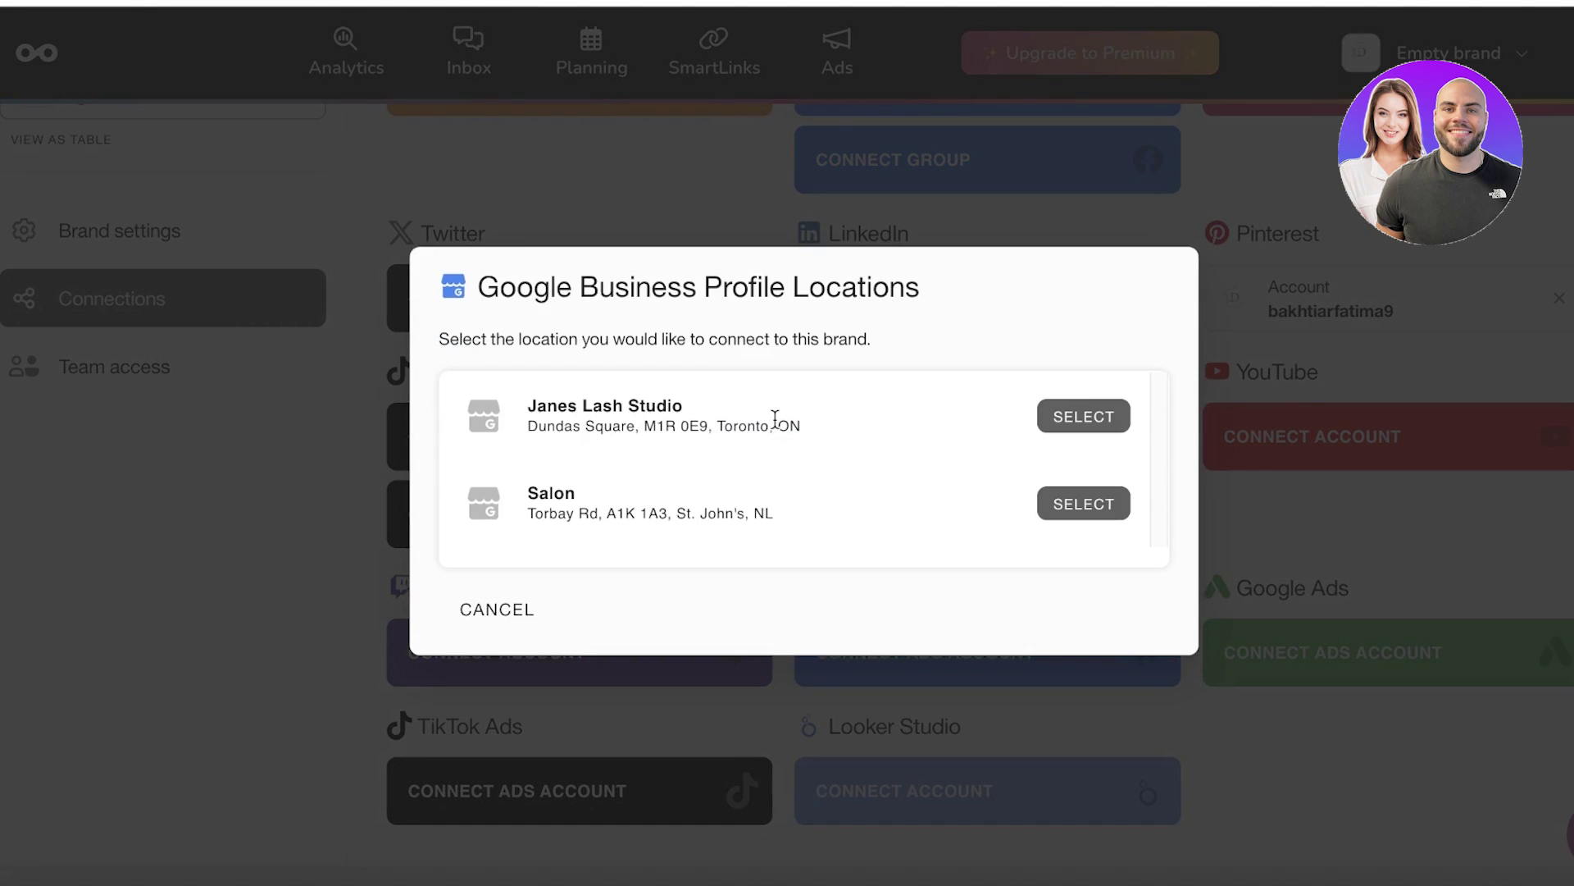
left_click(1091, 416)
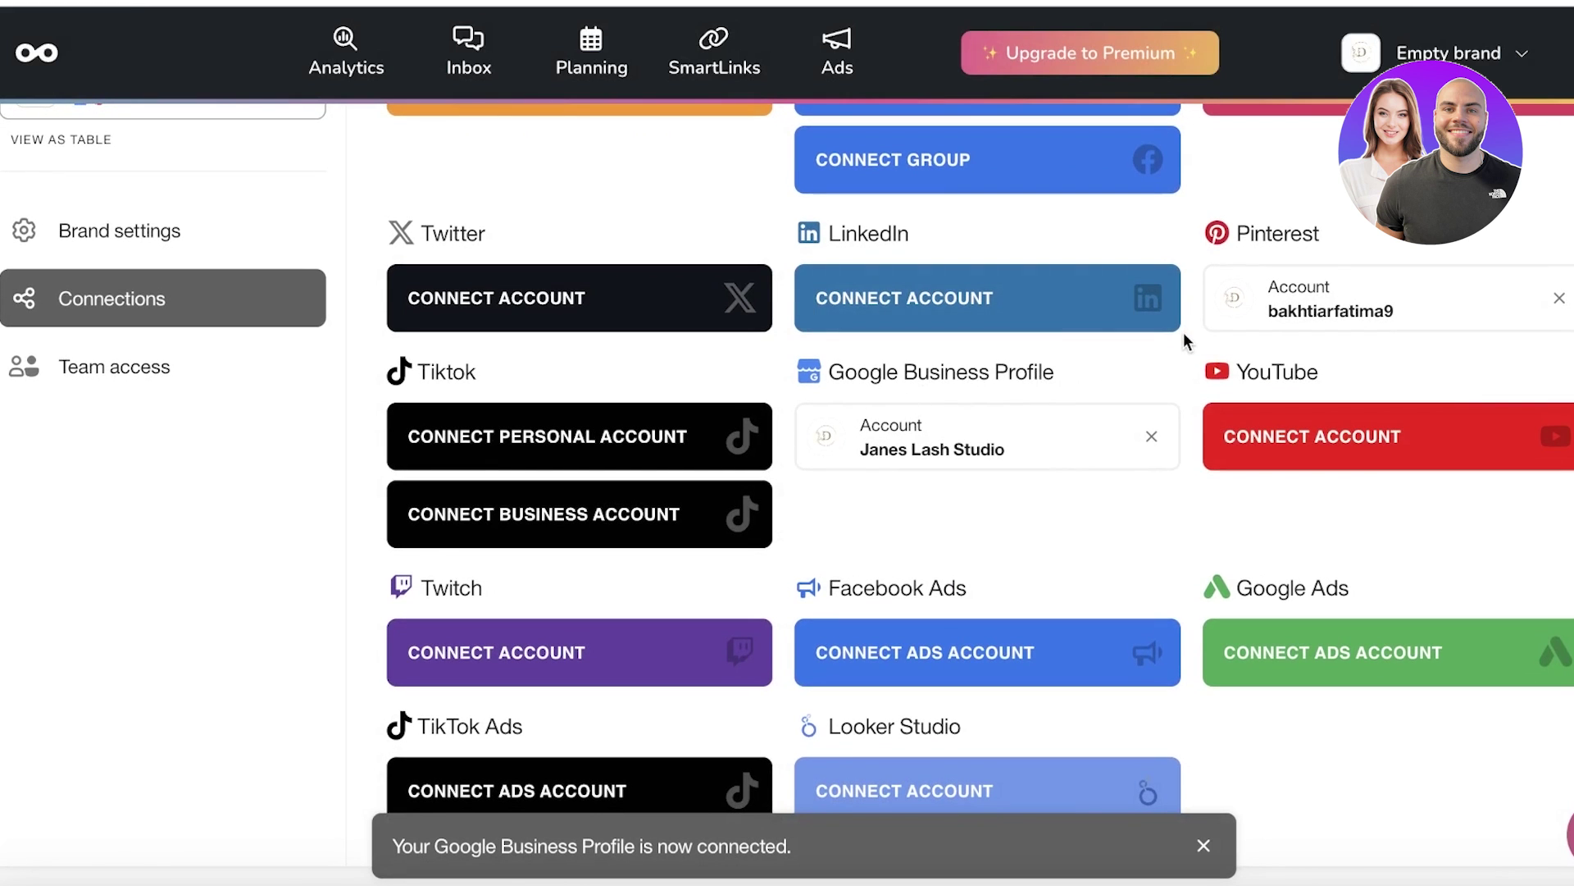
scroll(1198, 344, "up", 2)
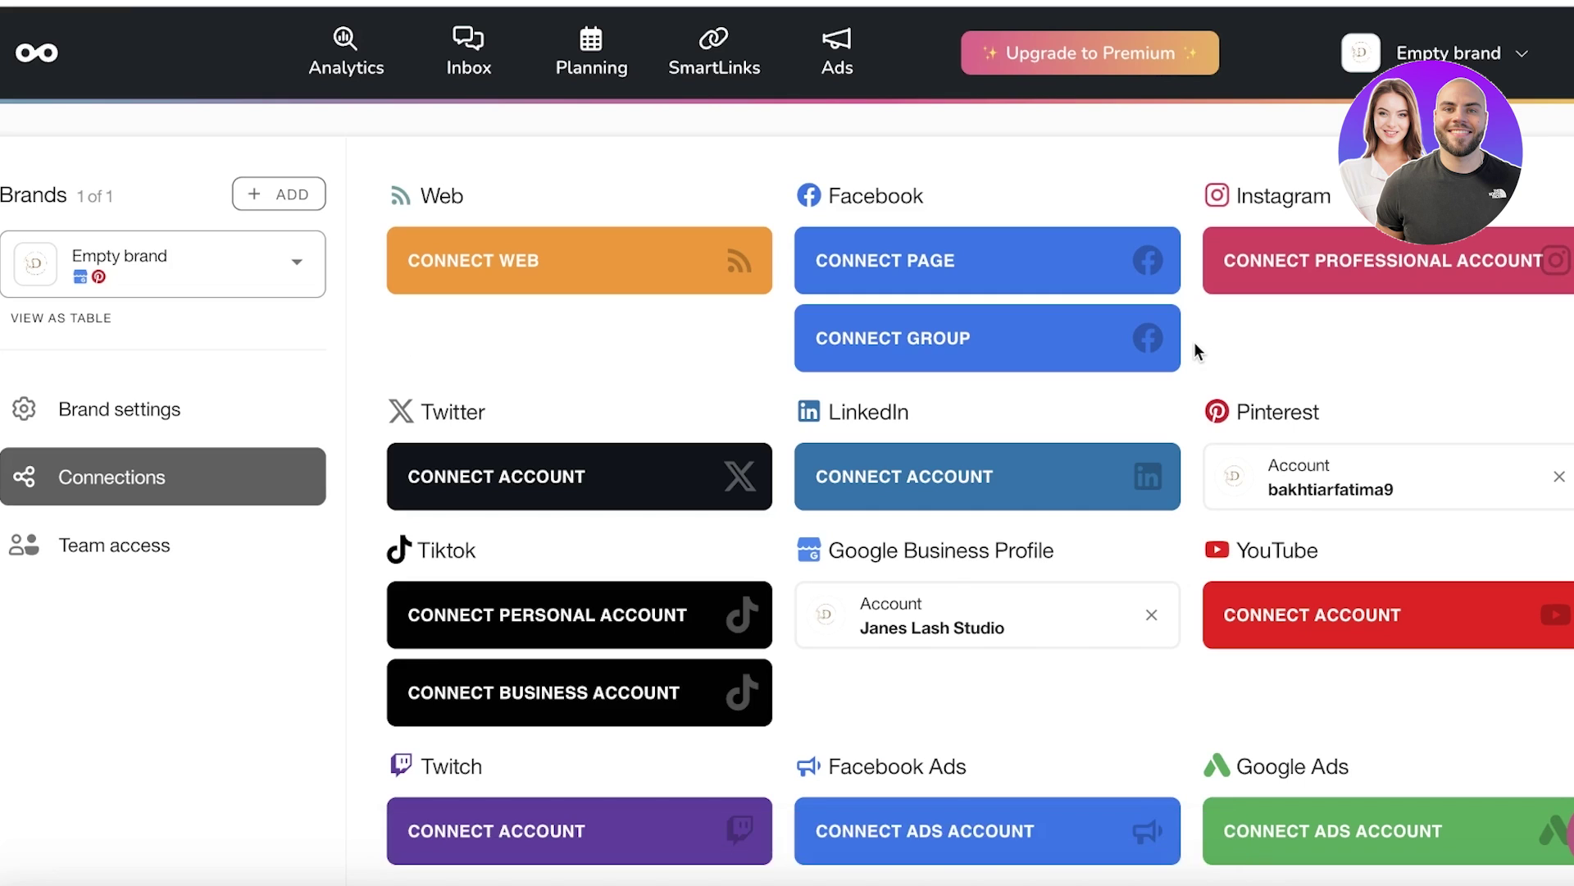
scroll(1198, 353, "down", 2)
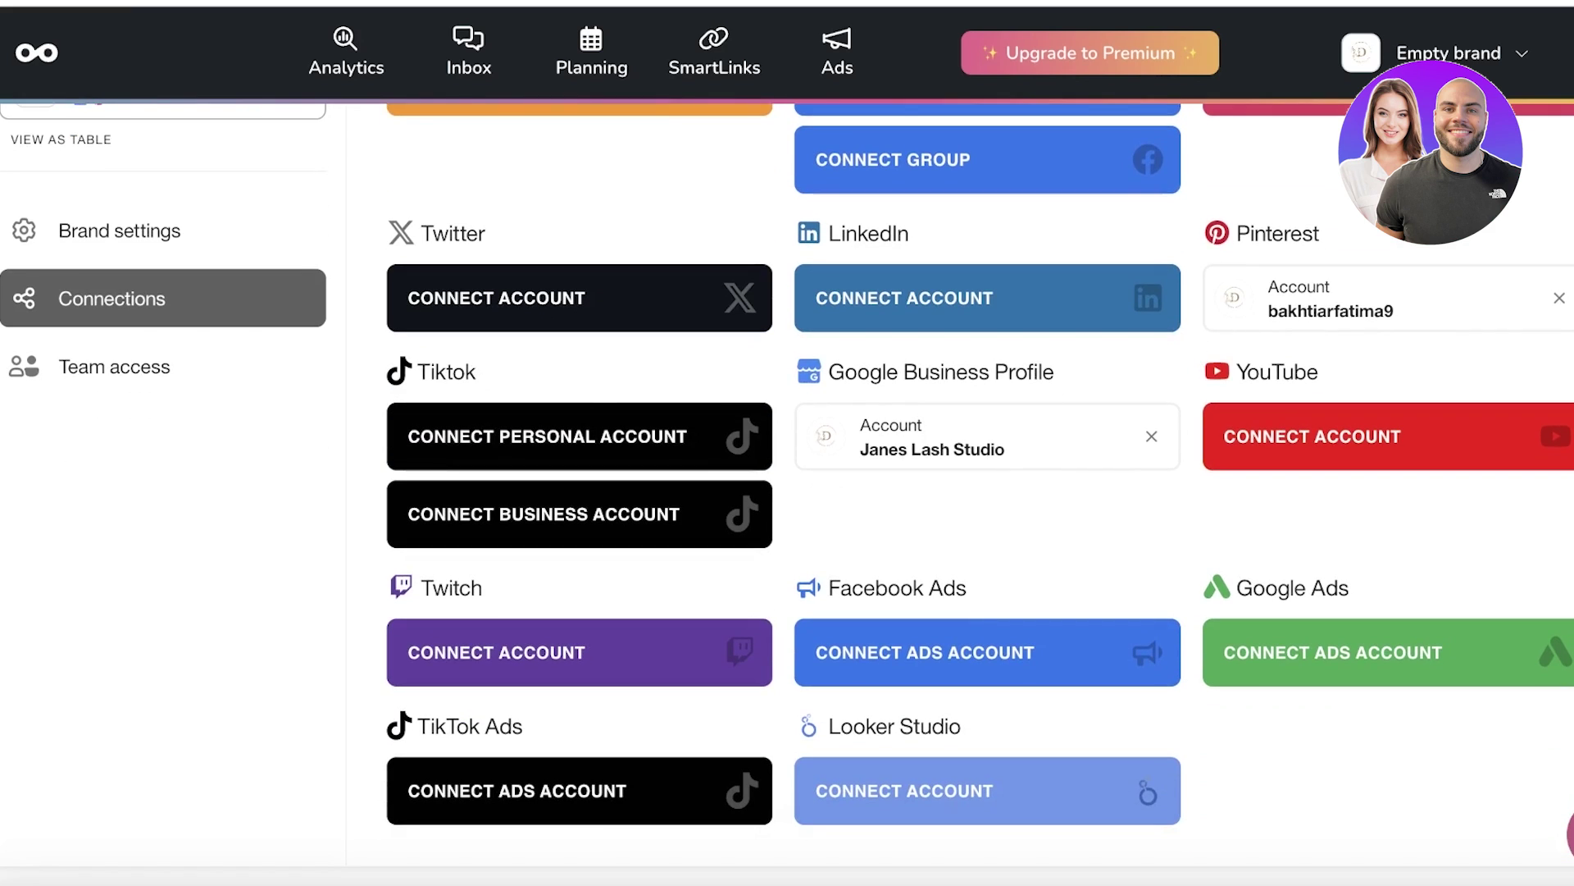
Step: In Brand settings, set the brand name to 'Durden', apply to all brands, and save
left_click(76, 242)
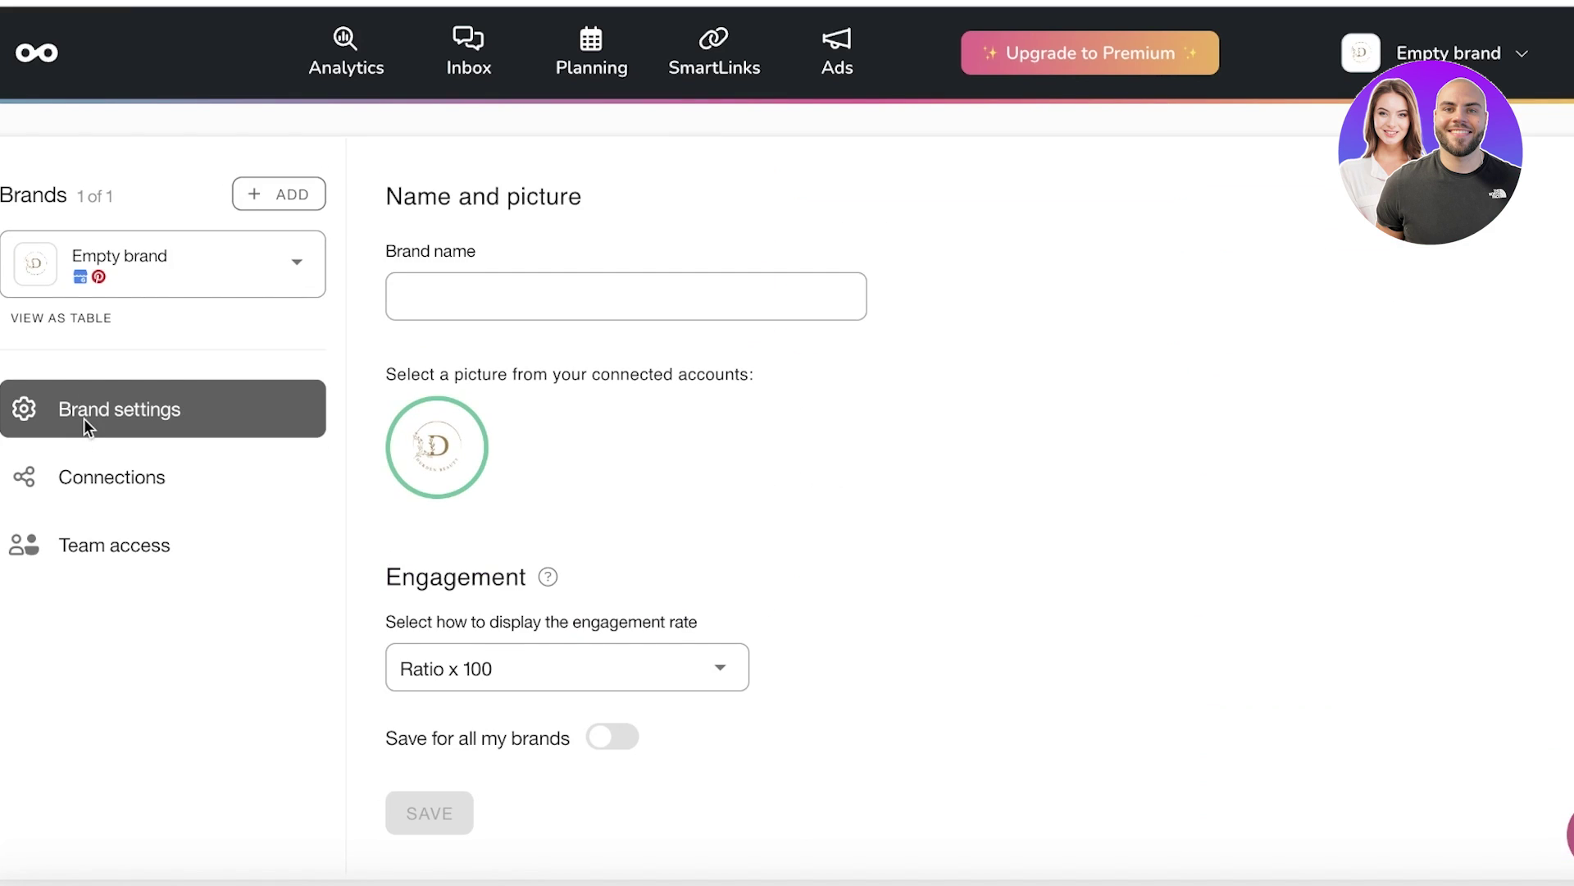
left_click(431, 290)
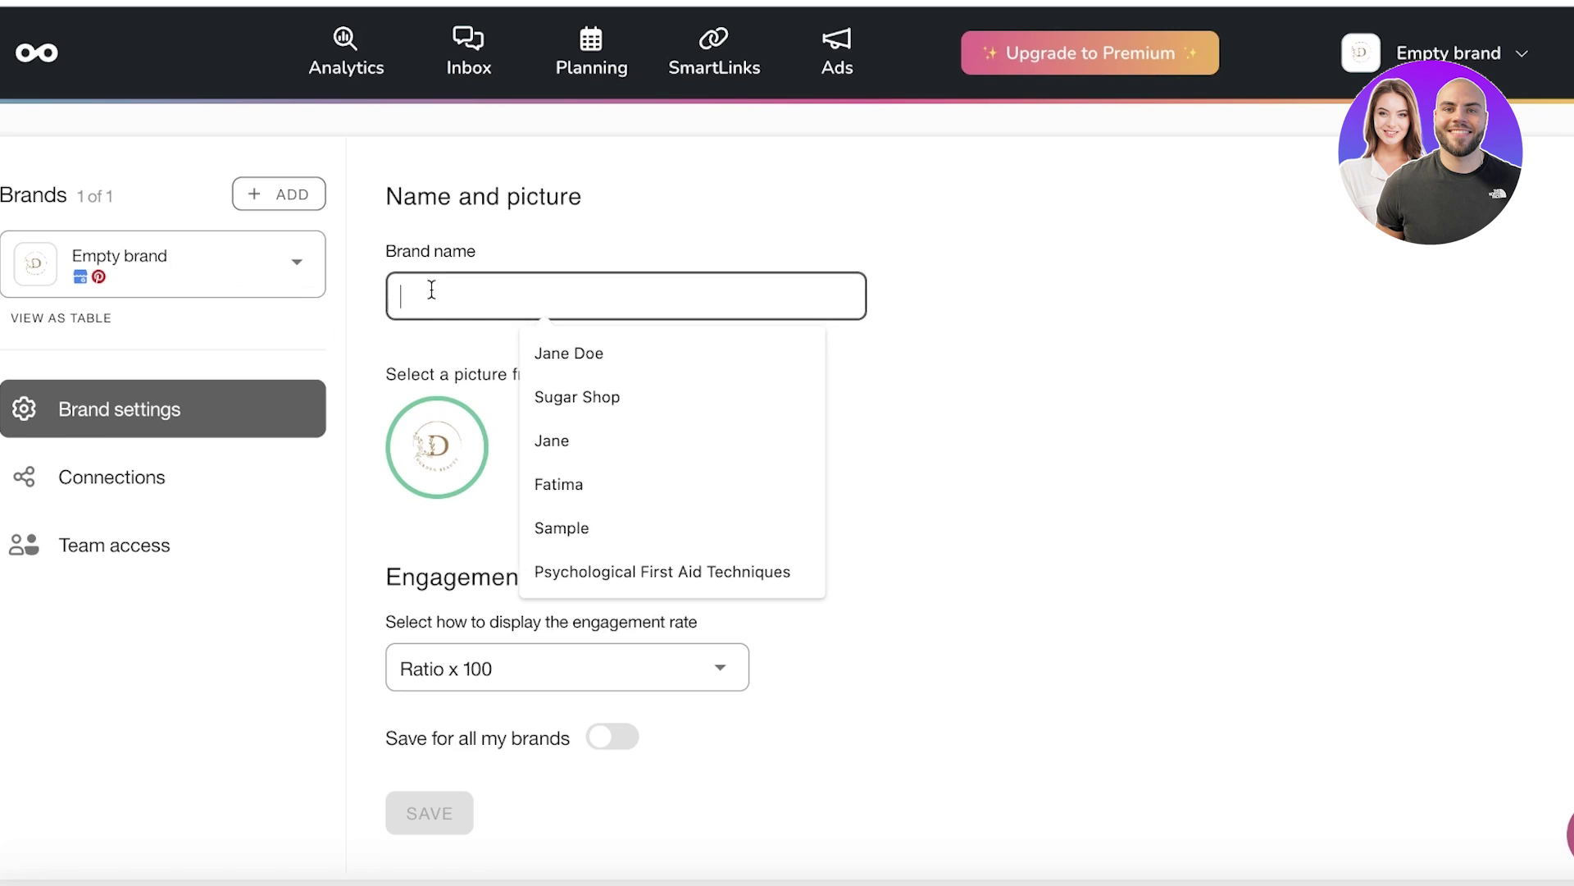
type("Durden")
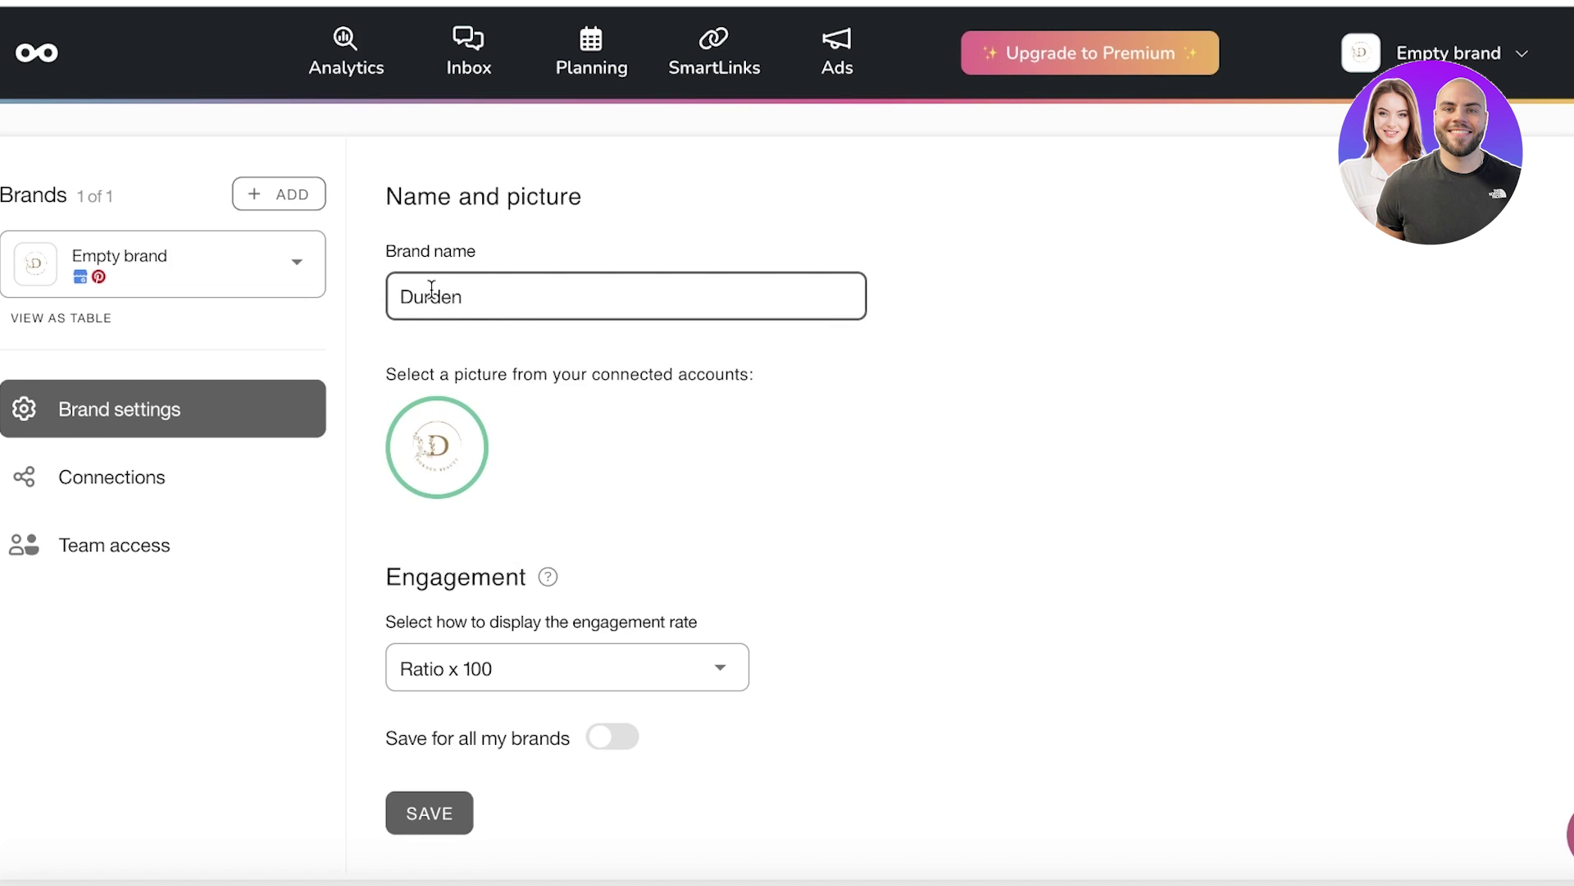
scroll(503, 548, "down", 1)
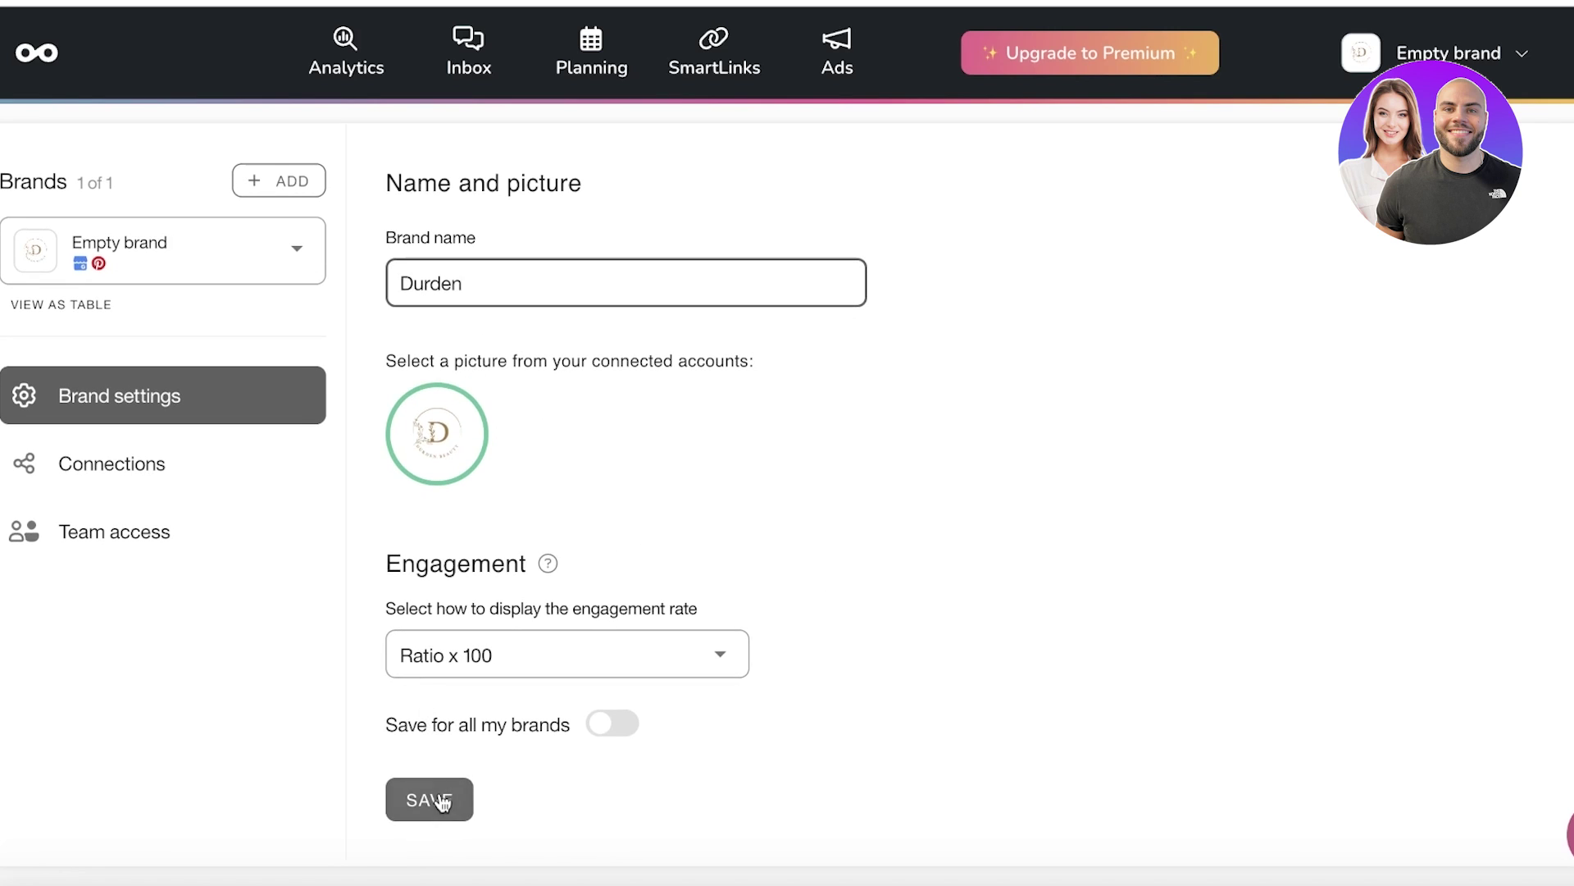
left_click(599, 730)
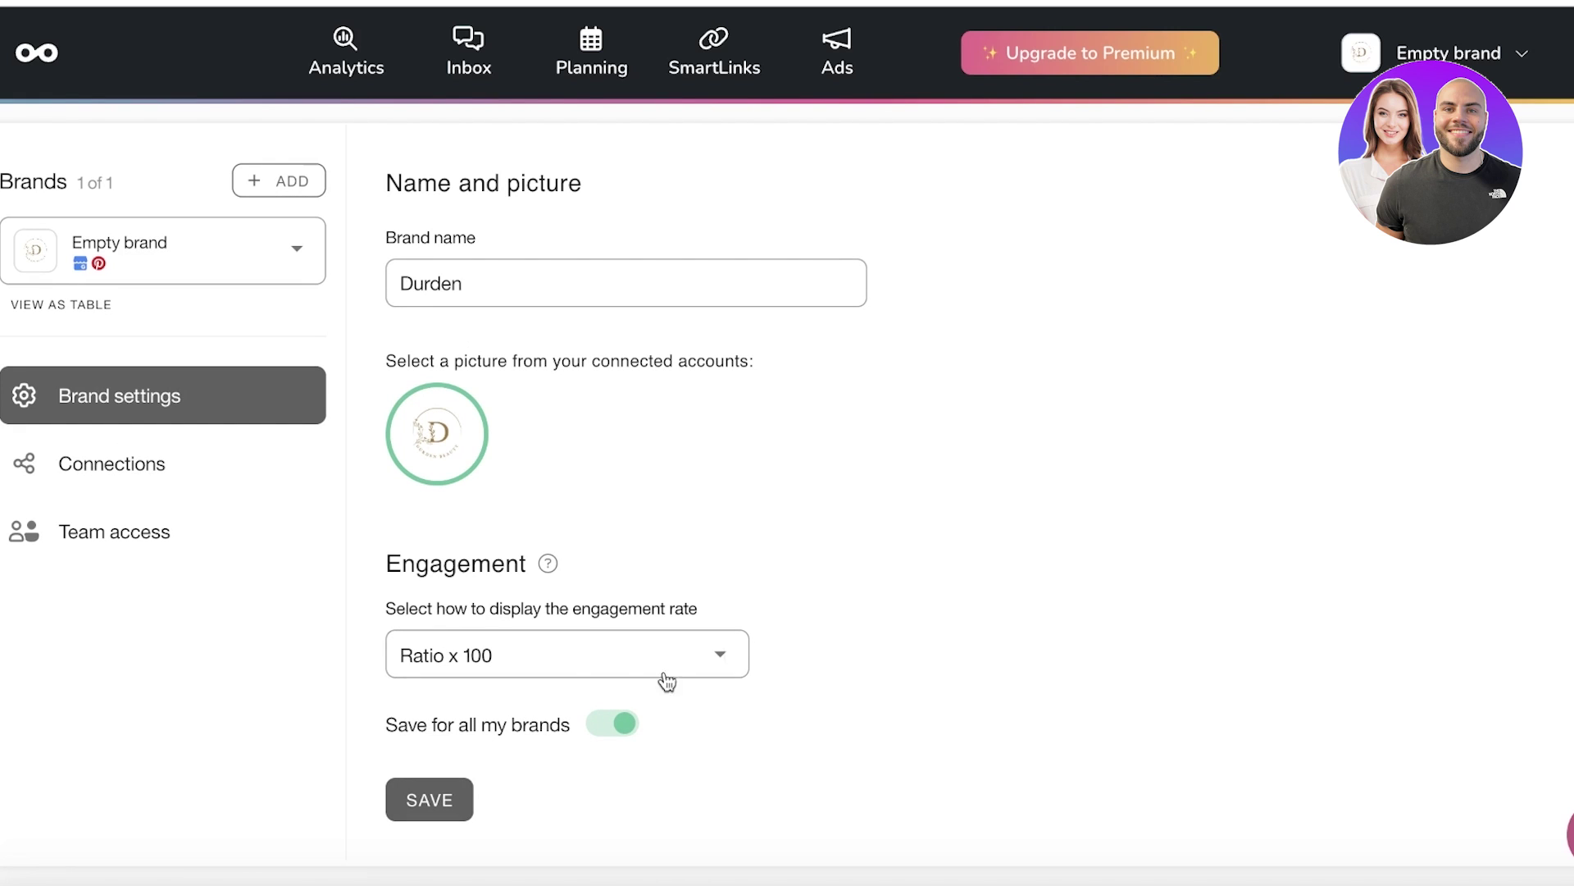
left_click(460, 796)
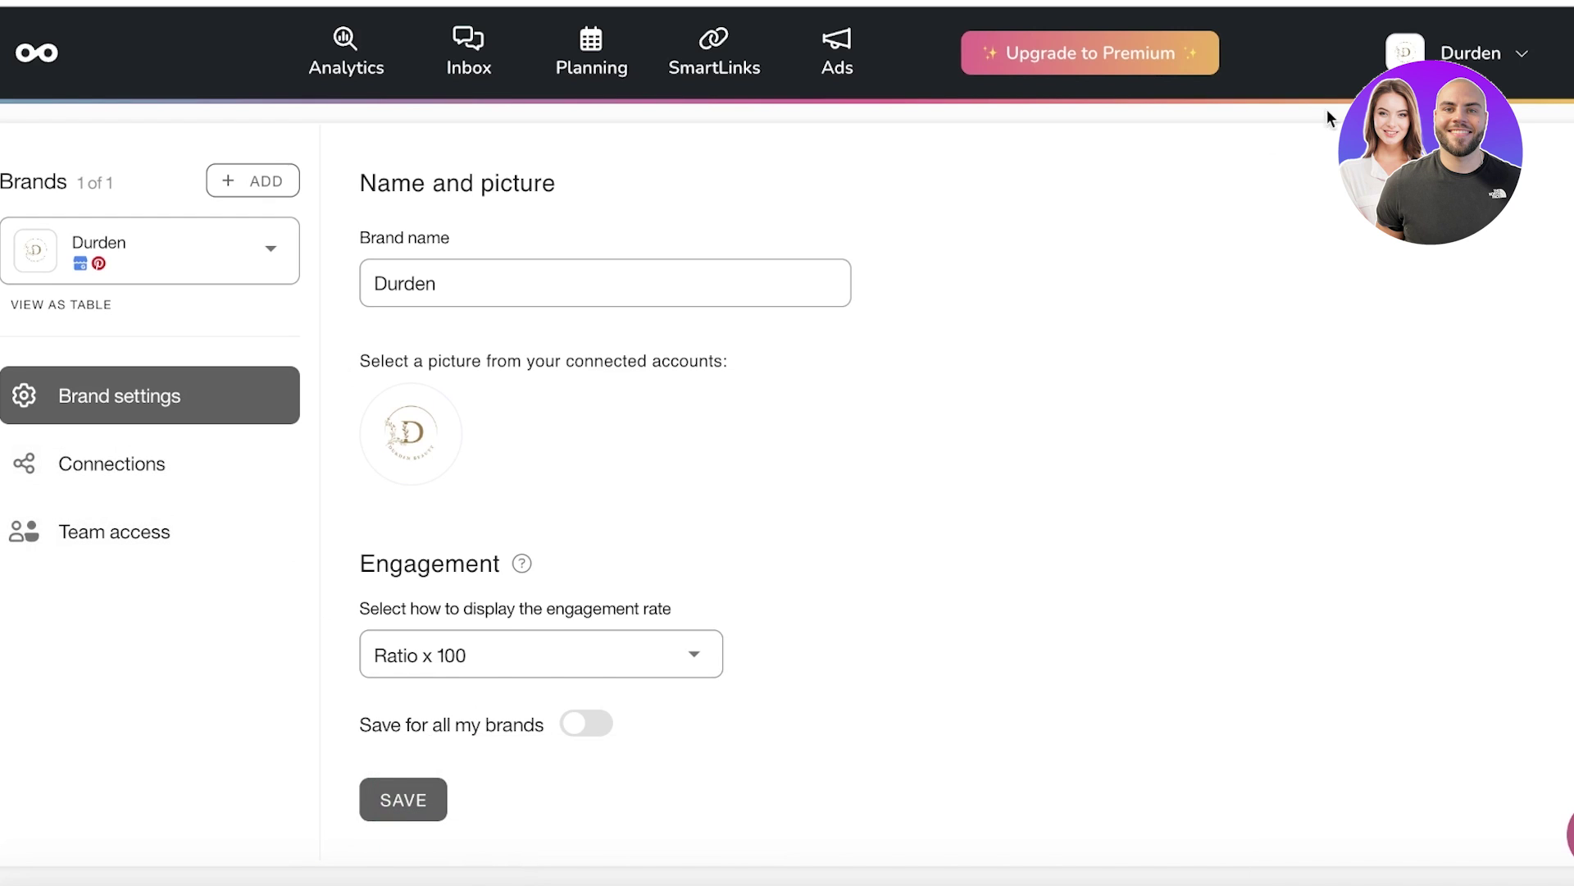
left_click(1472, 53)
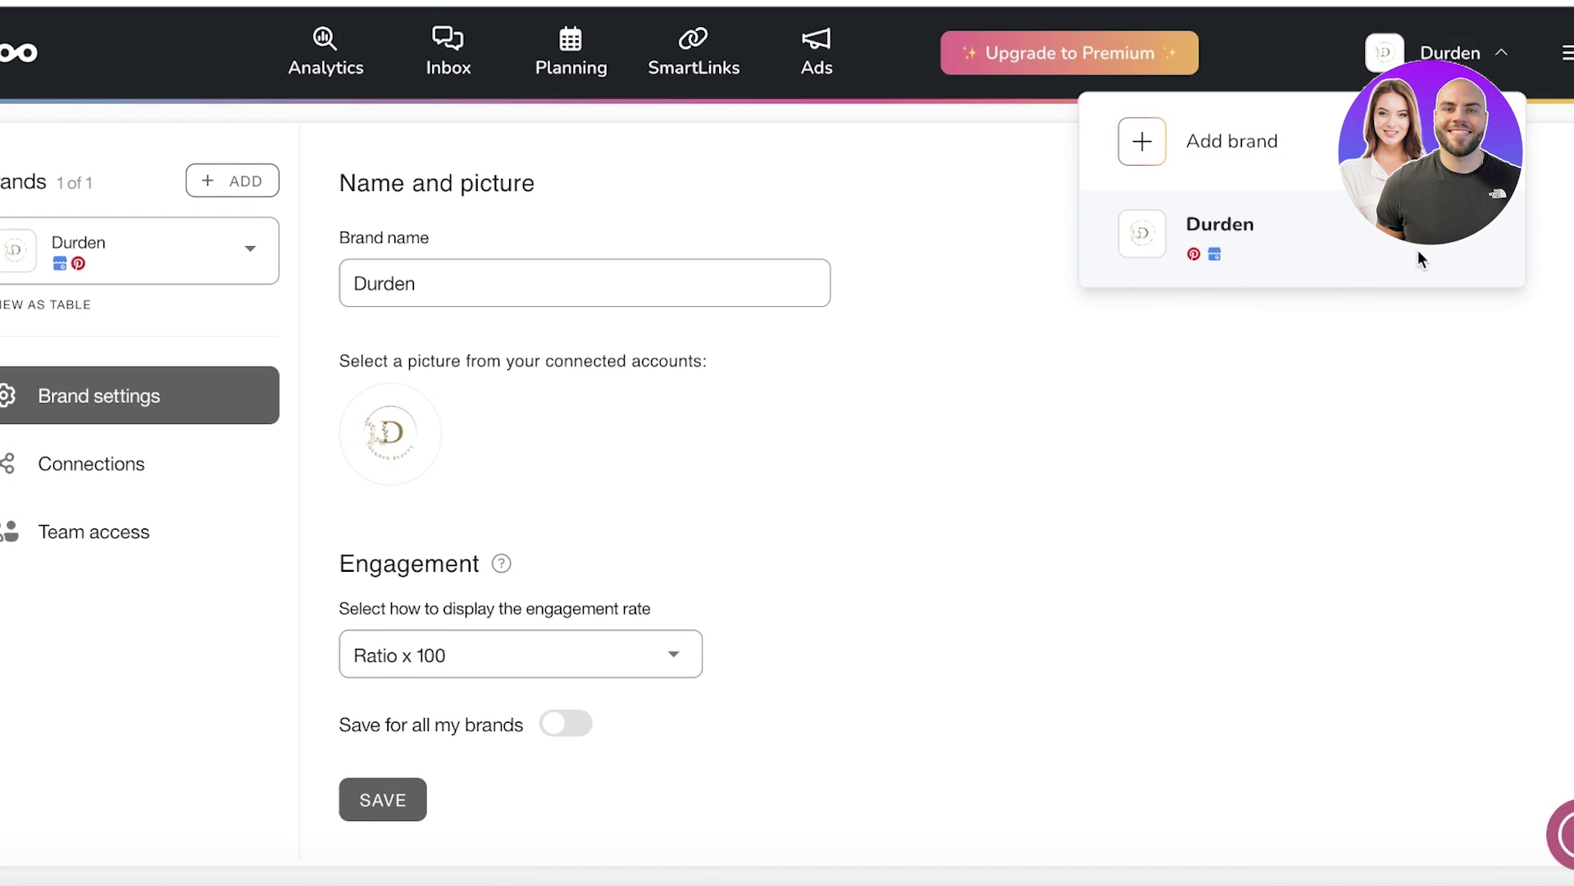
left_click(1567, 52)
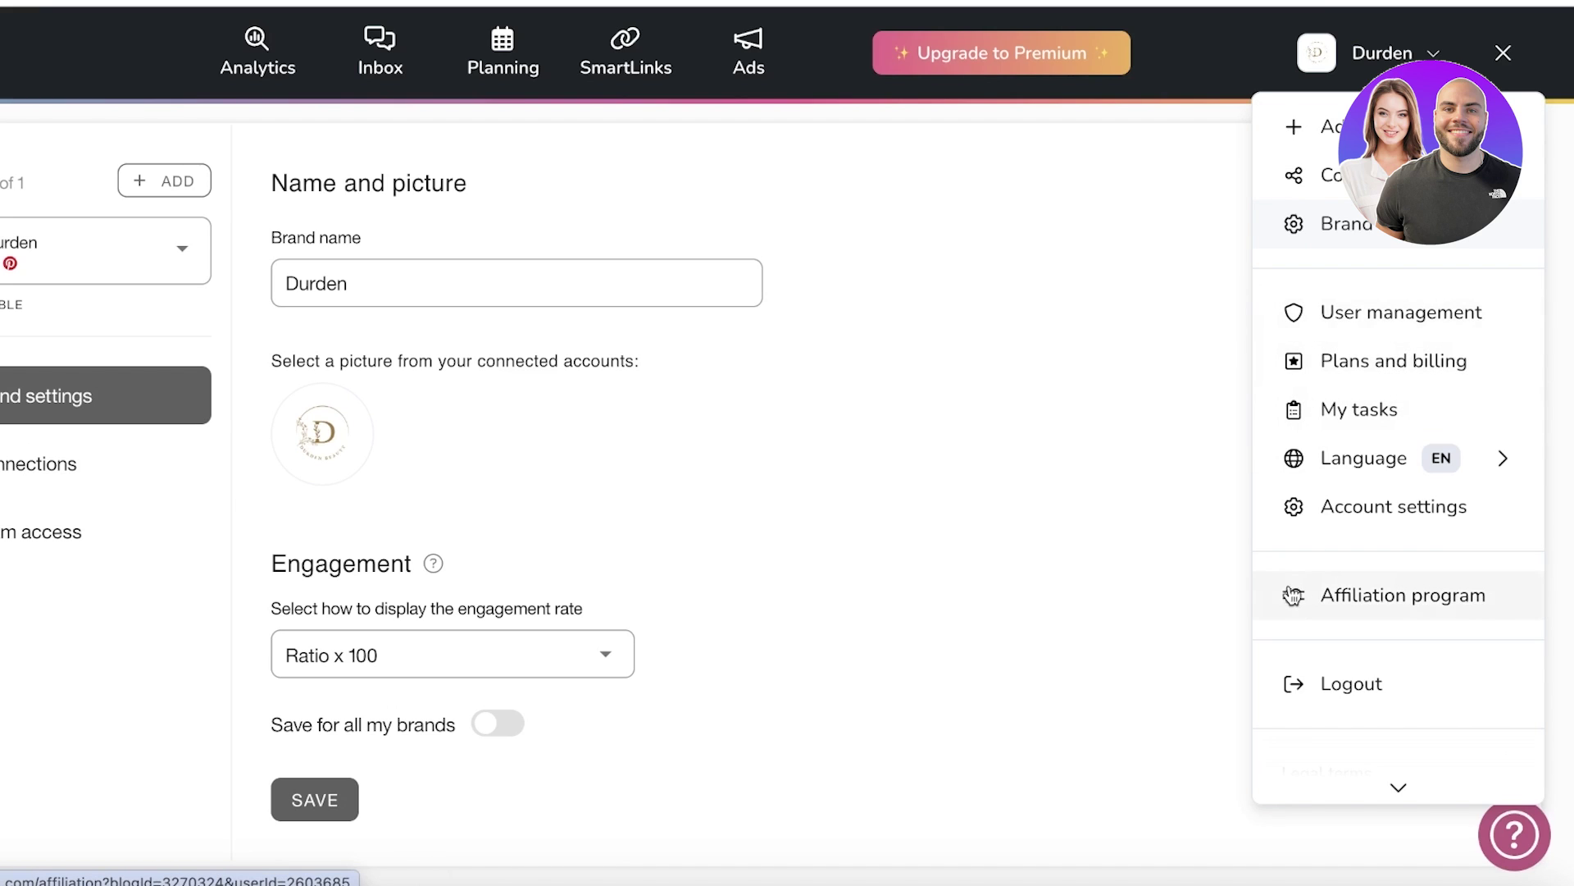
left_click(123, 63)
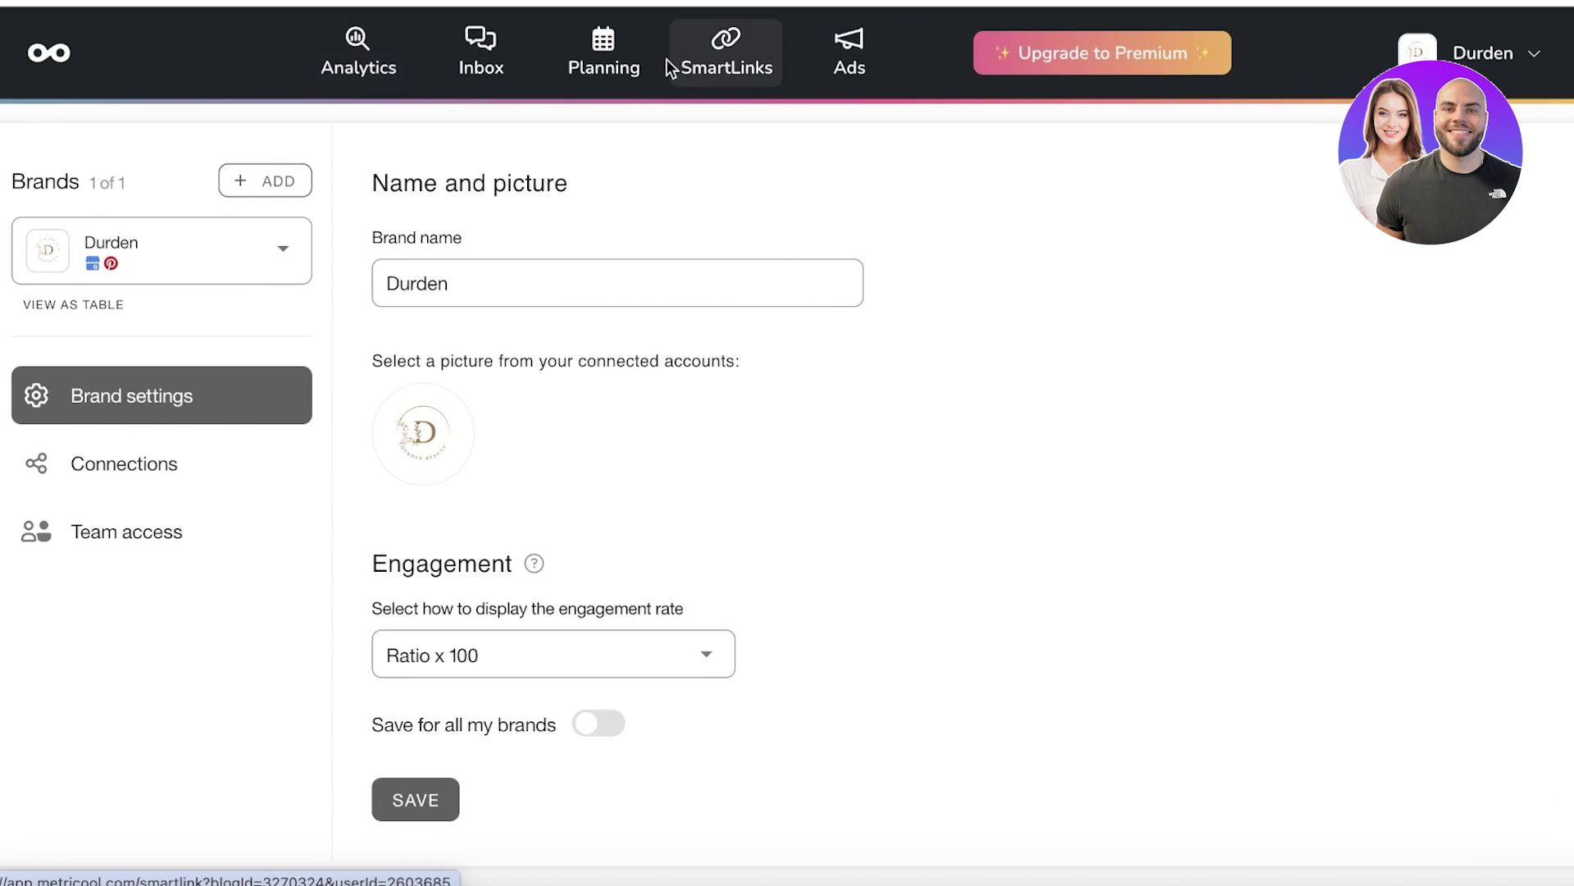
Step: Open the planning calendar and keep the Asia/Karachi timezone
left_click(626, 51)
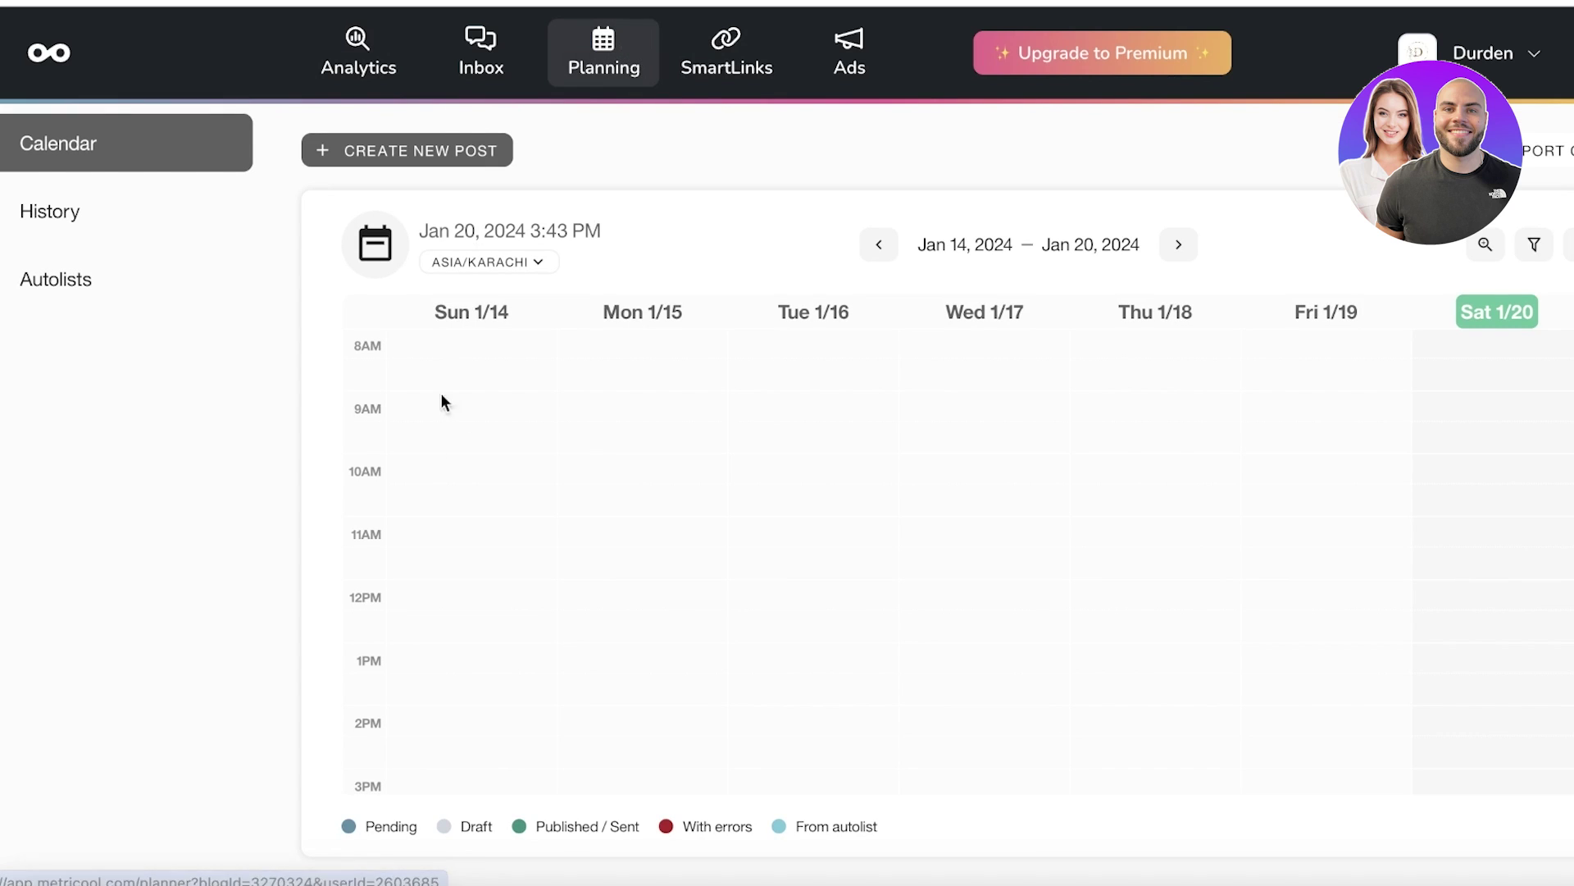
left_click(536, 263)
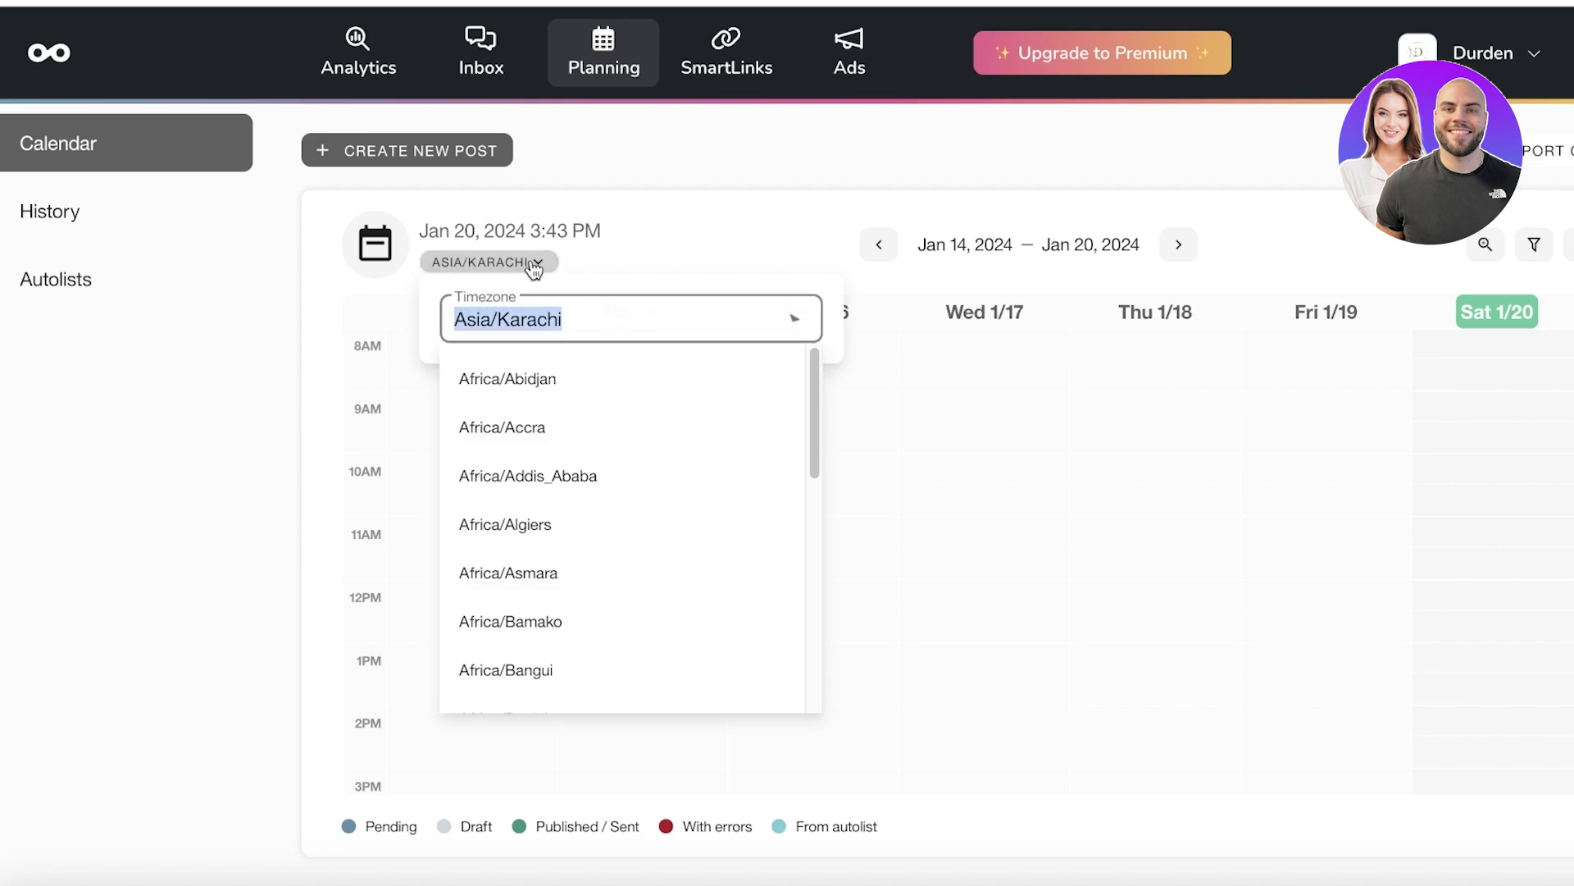
scroll(689, 397, "down", 15)
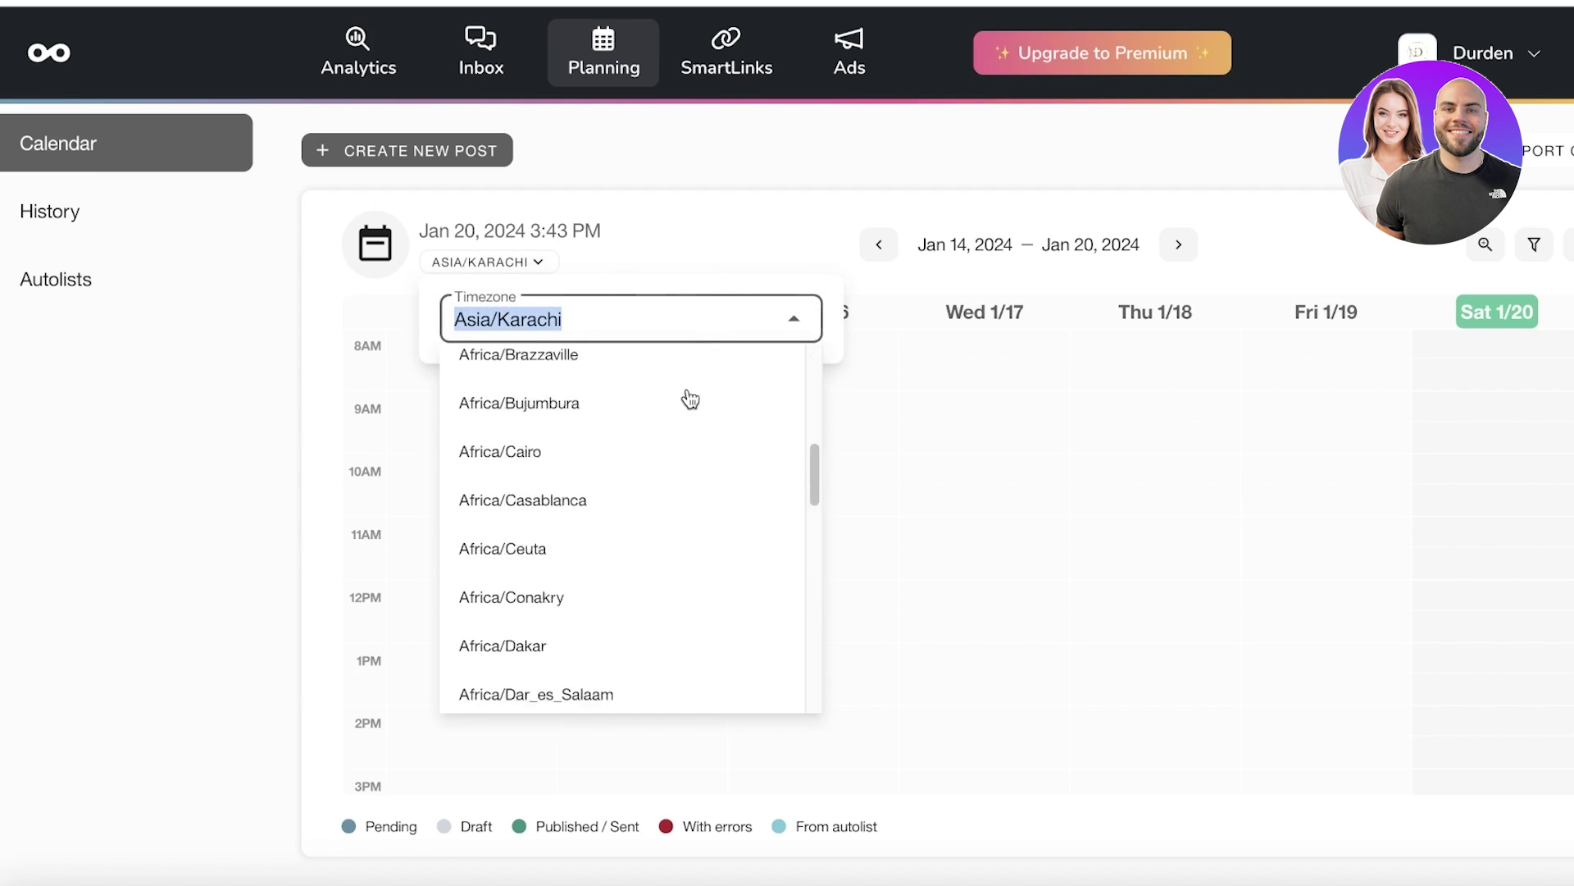
left_click(717, 200)
Step: Step back to Jan 7–13, return to Jan 14–20, and jump to the current time
left_click(877, 246)
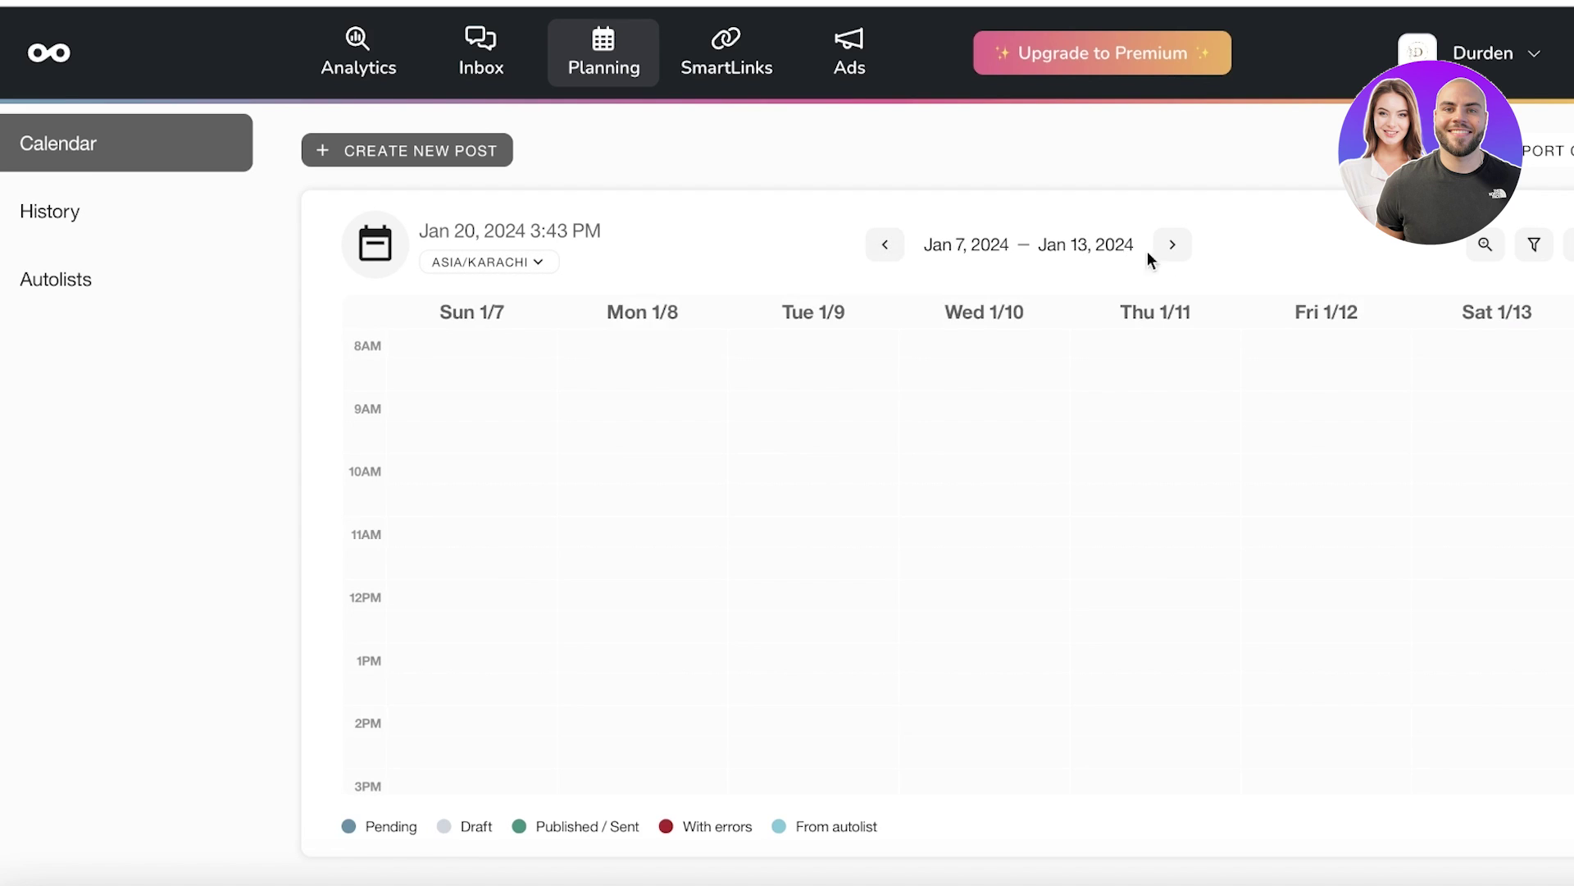
left_click(1185, 256)
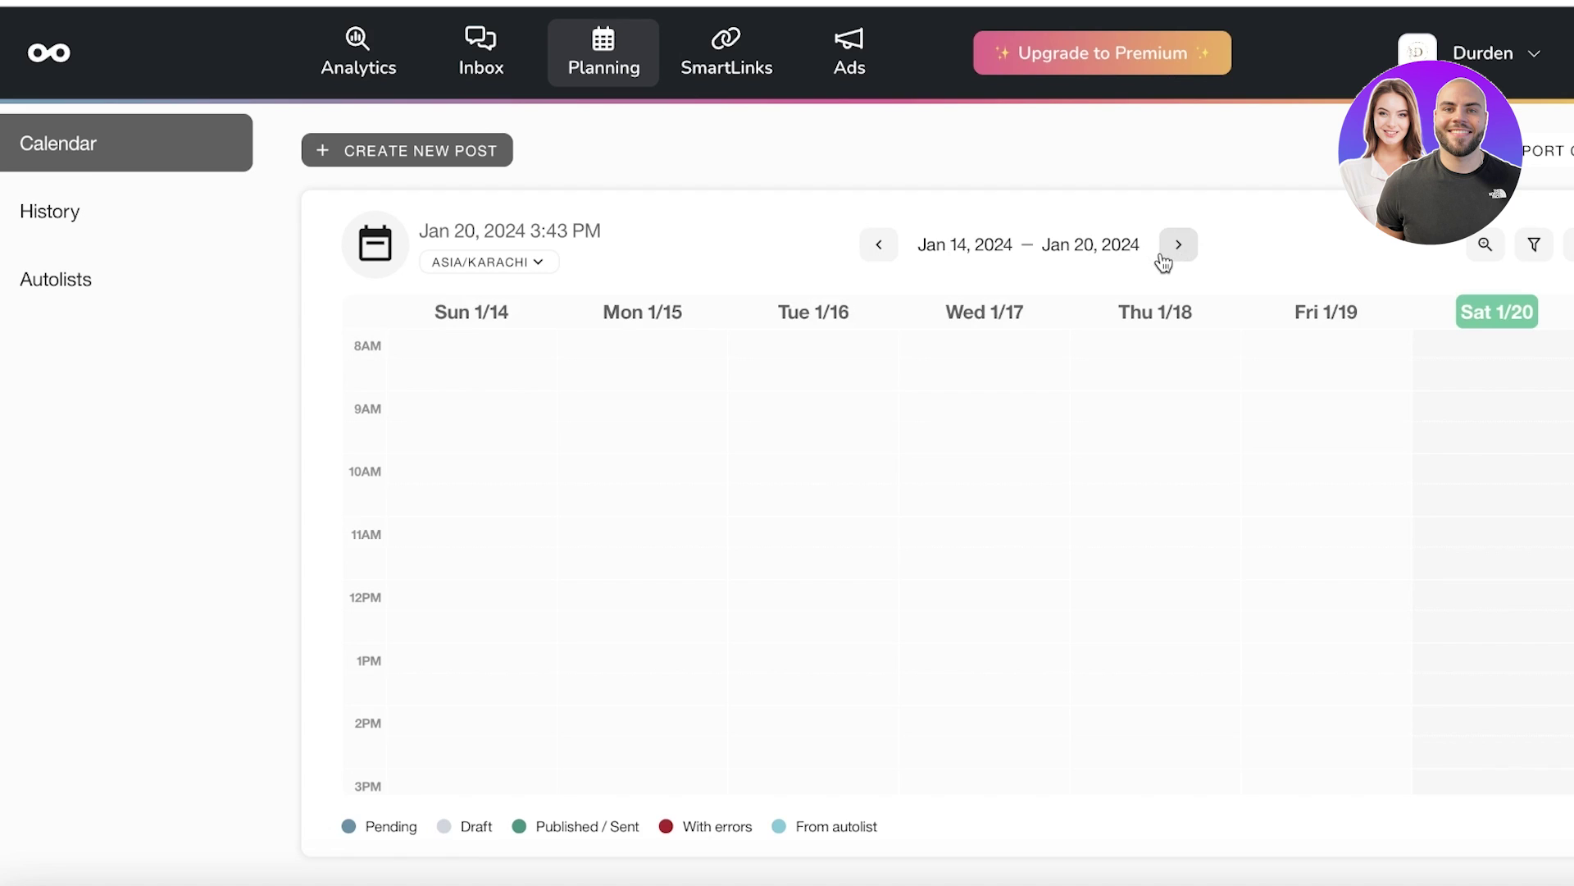
left_click(541, 233)
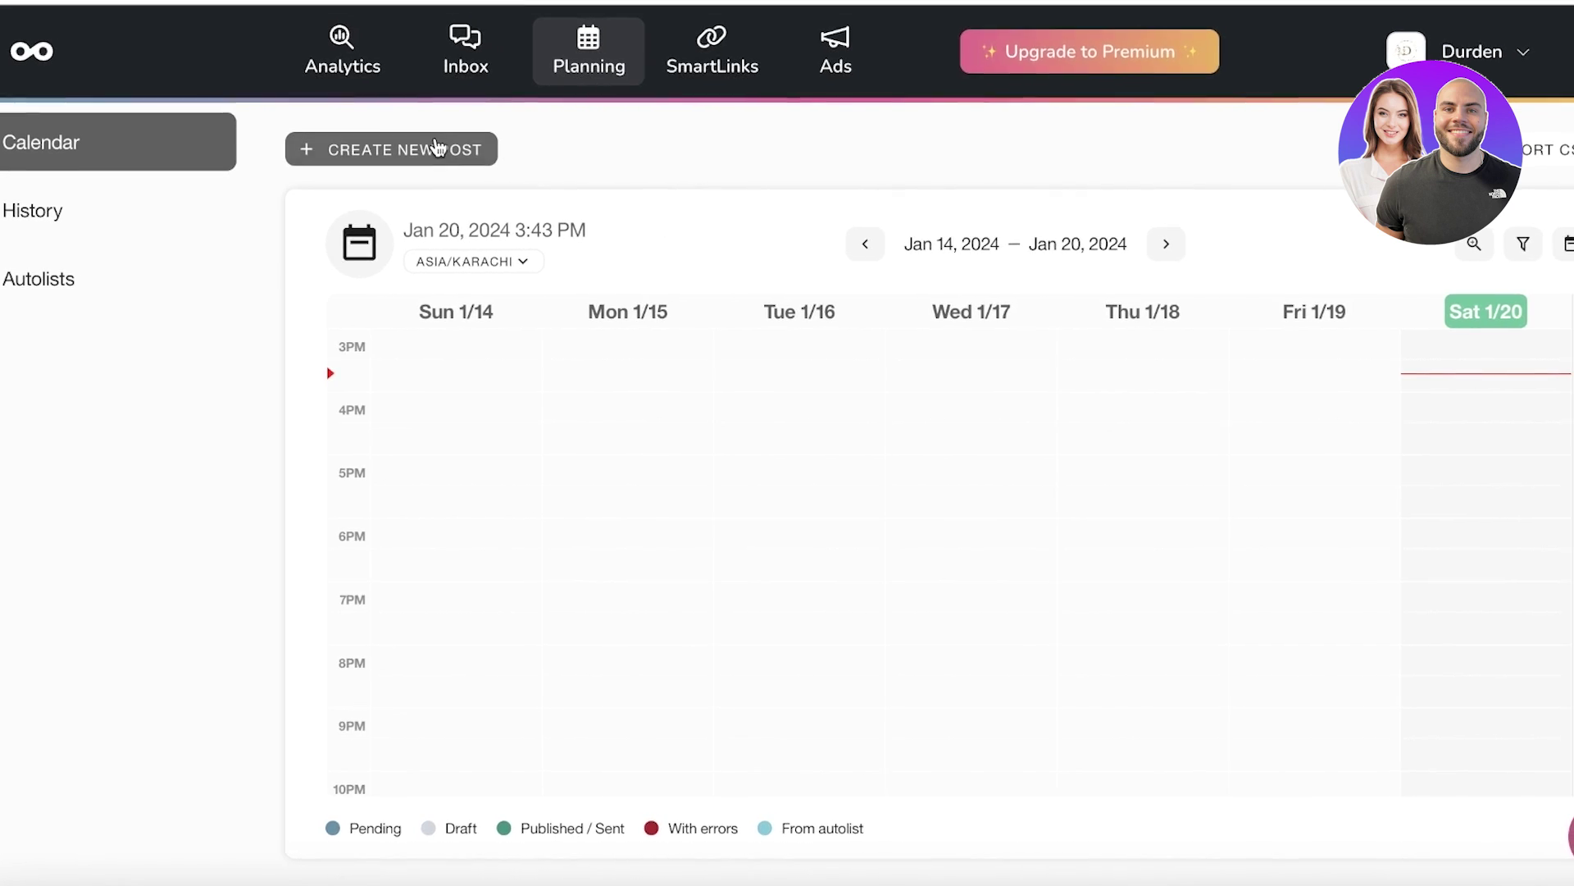
Step: Start a new post with both Google Business and Pinterest selected, leaving the post type unchanged
left_click(492, 151)
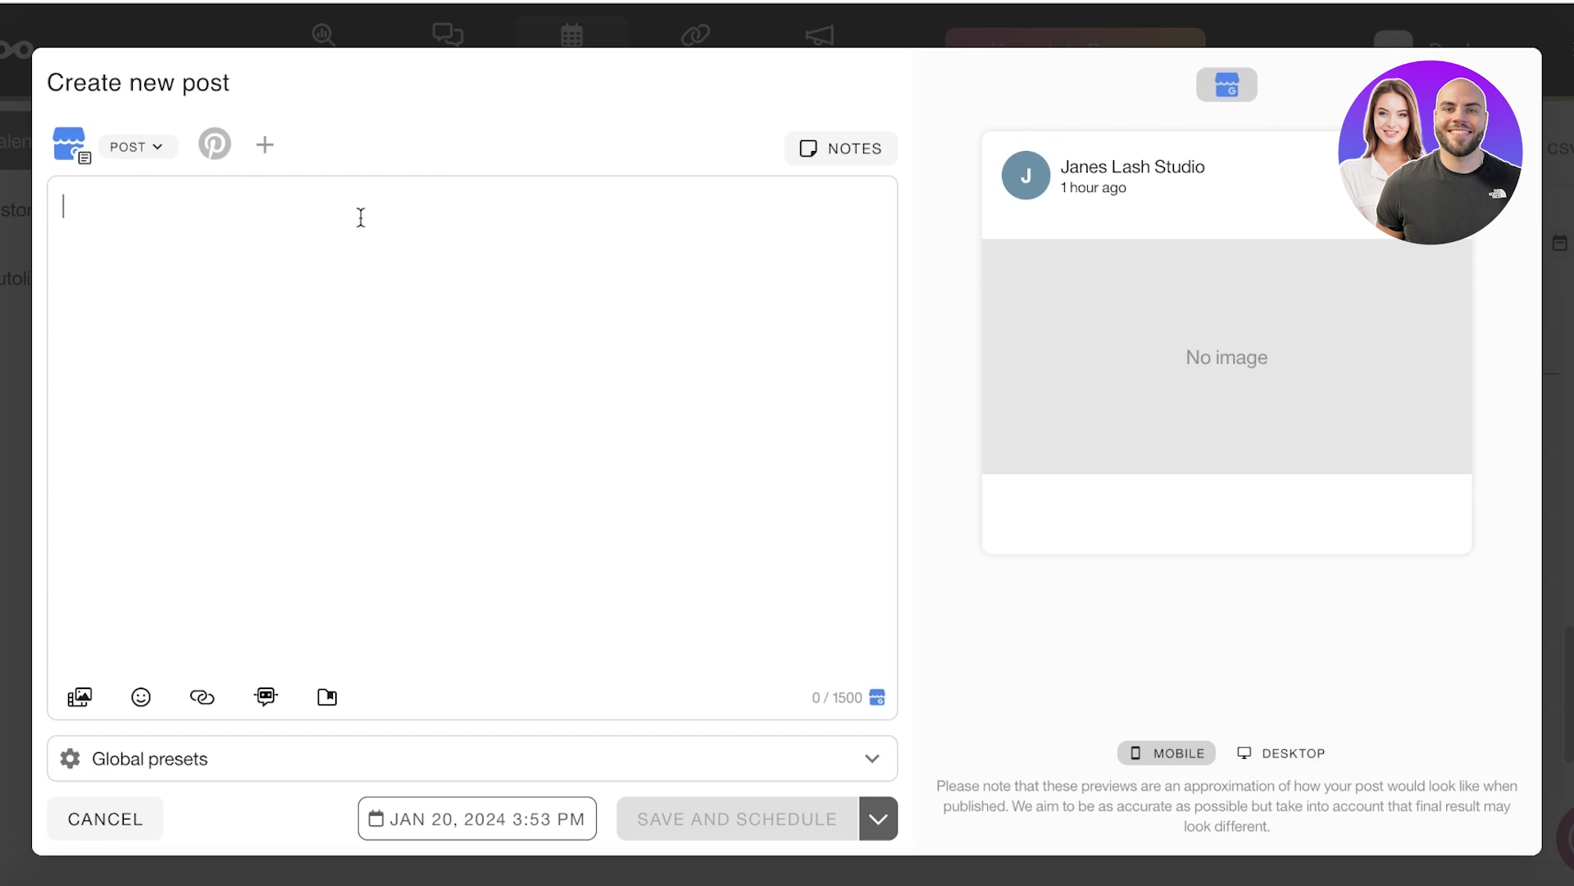
left_click(146, 148)
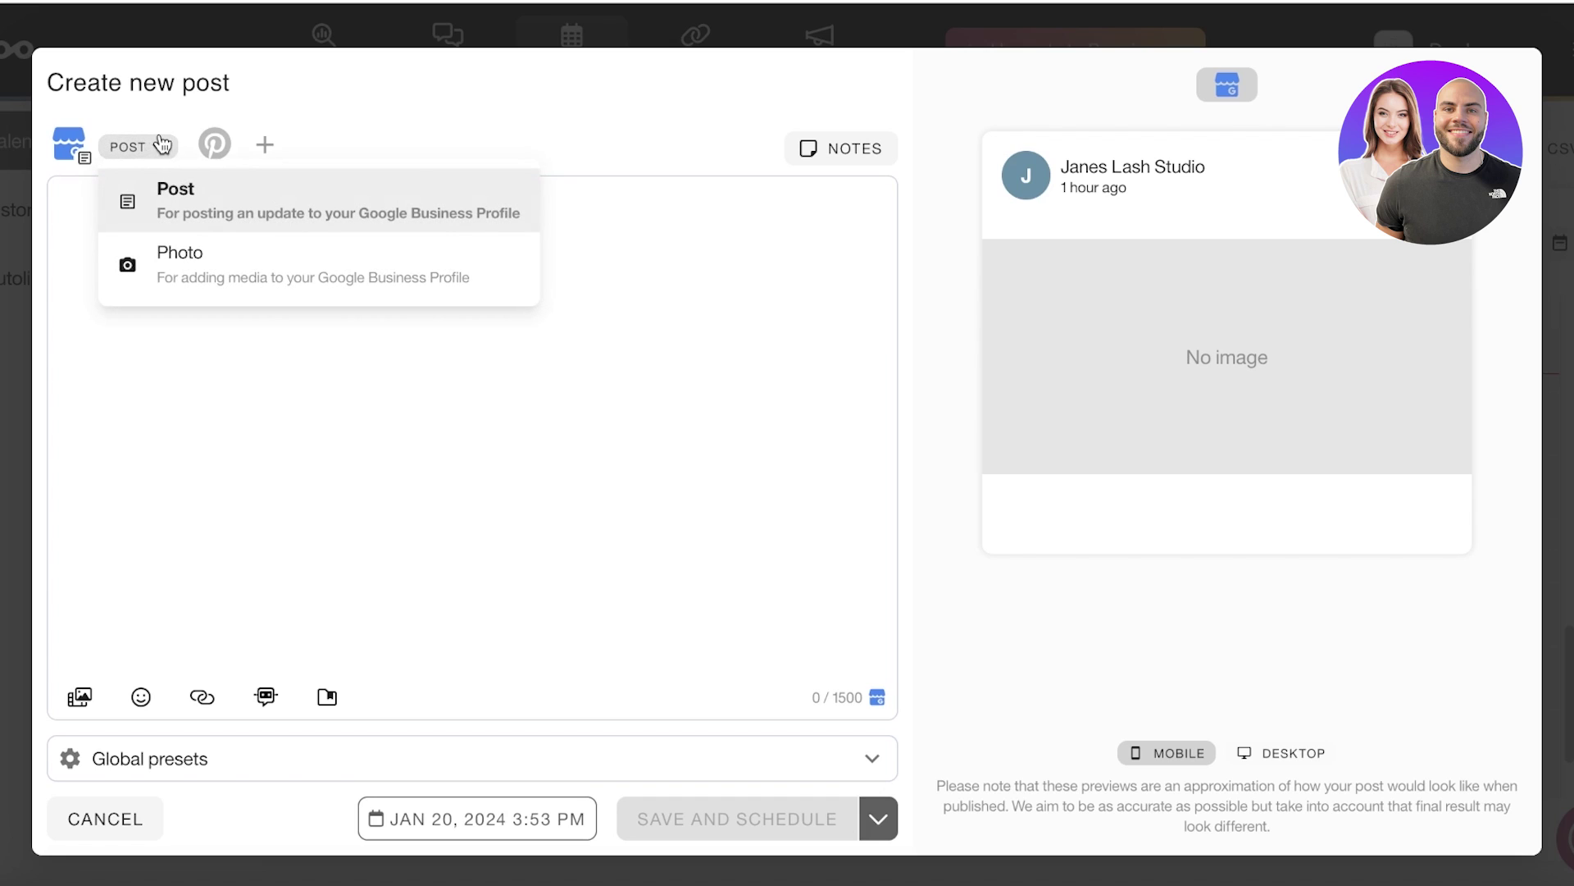
left_click(307, 117)
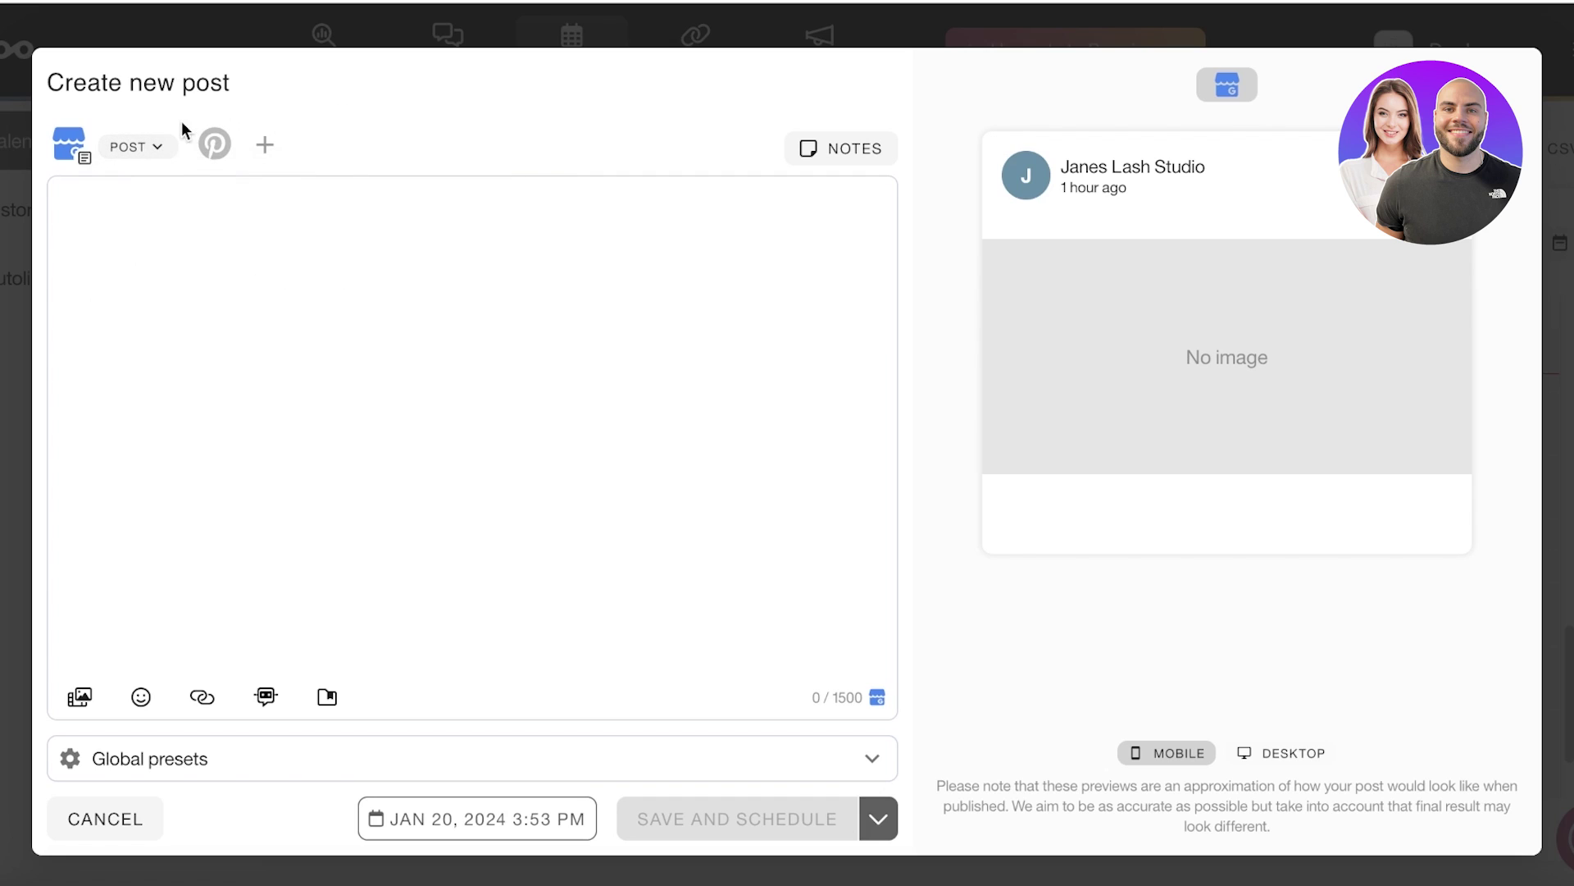
left_click(229, 148)
left_click(75, 150)
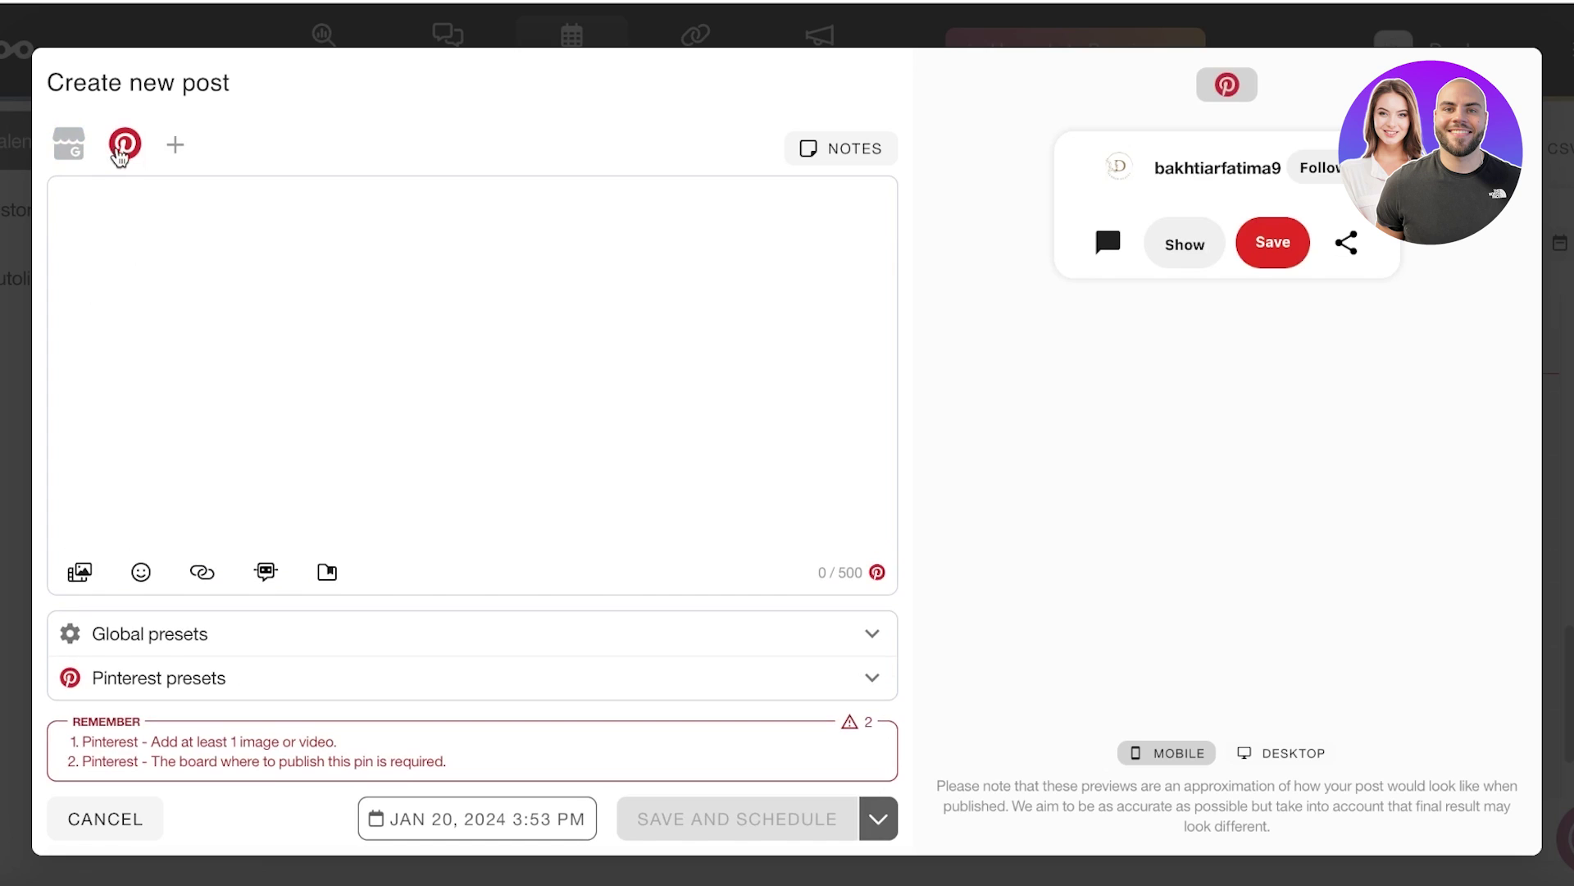
left_click(75, 152)
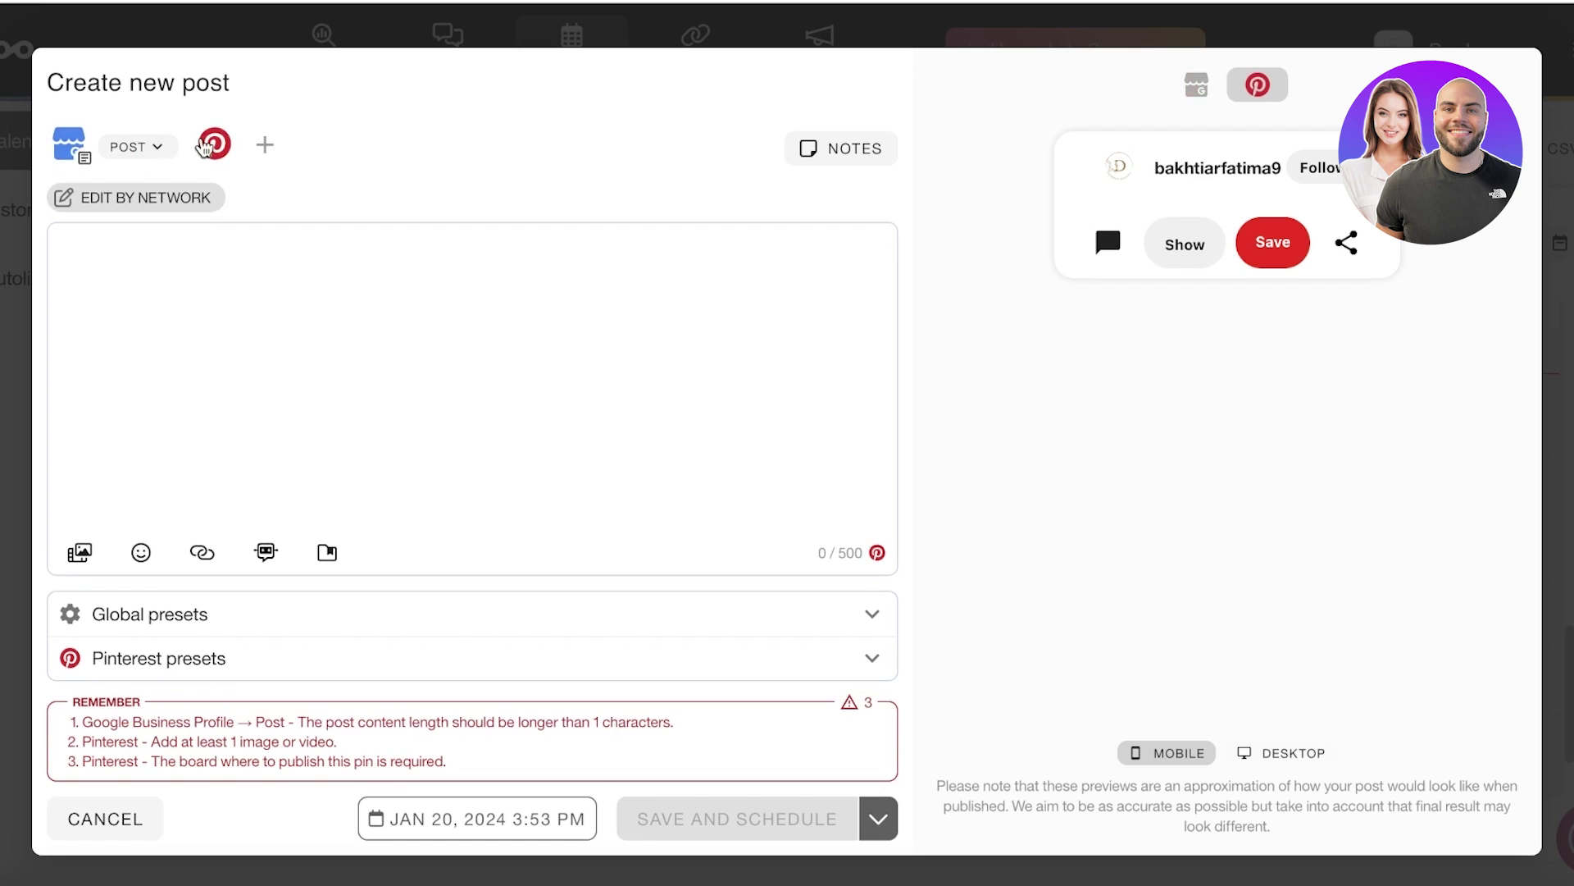
left_click(215, 148)
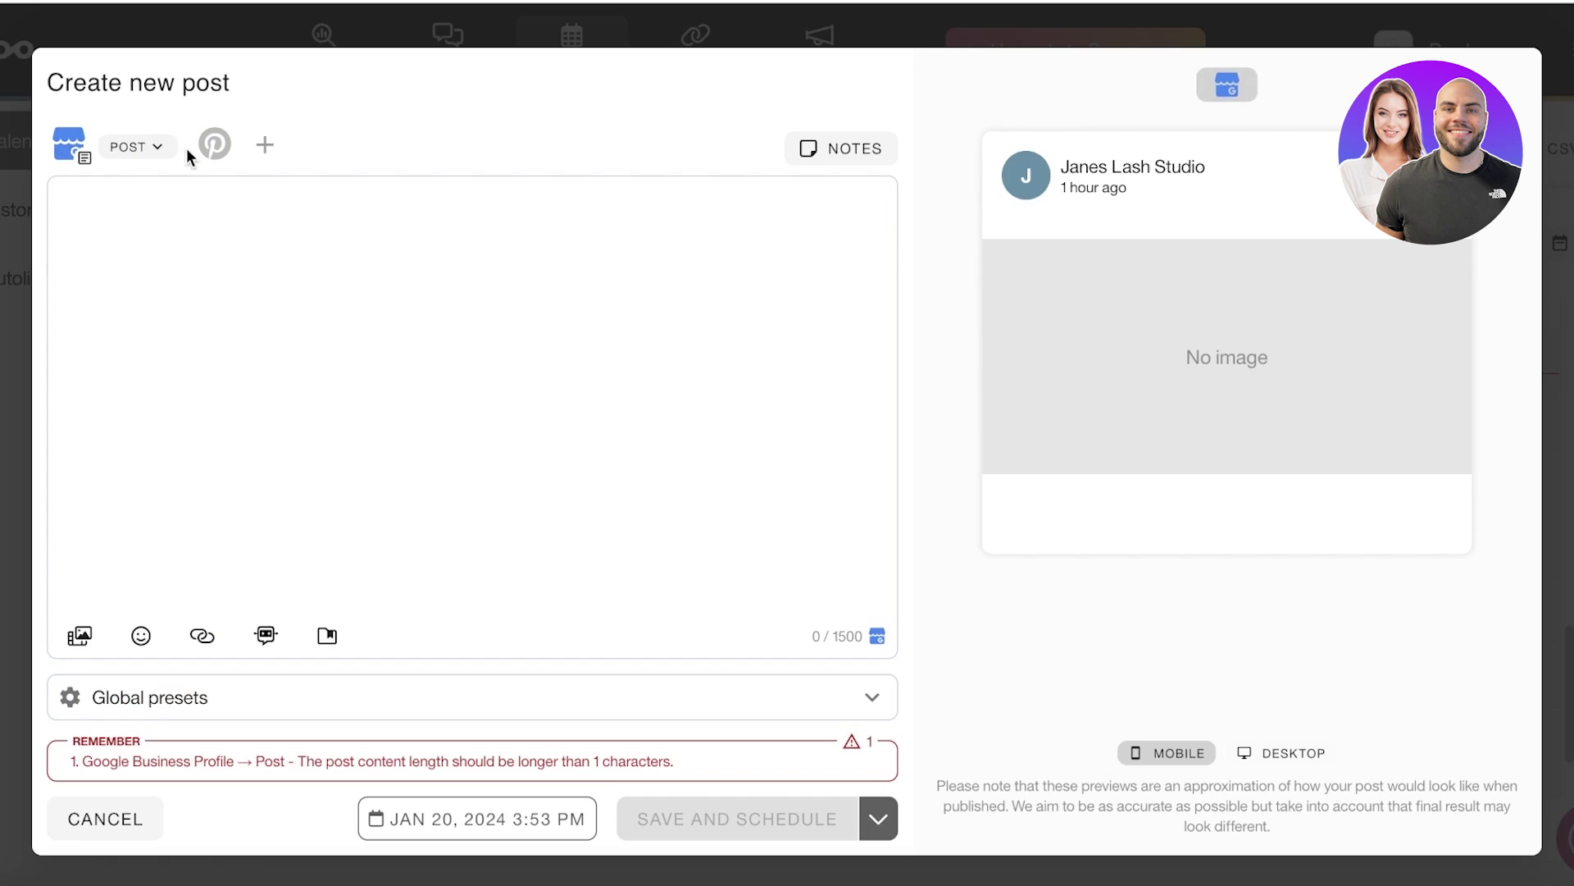
left_click(217, 152)
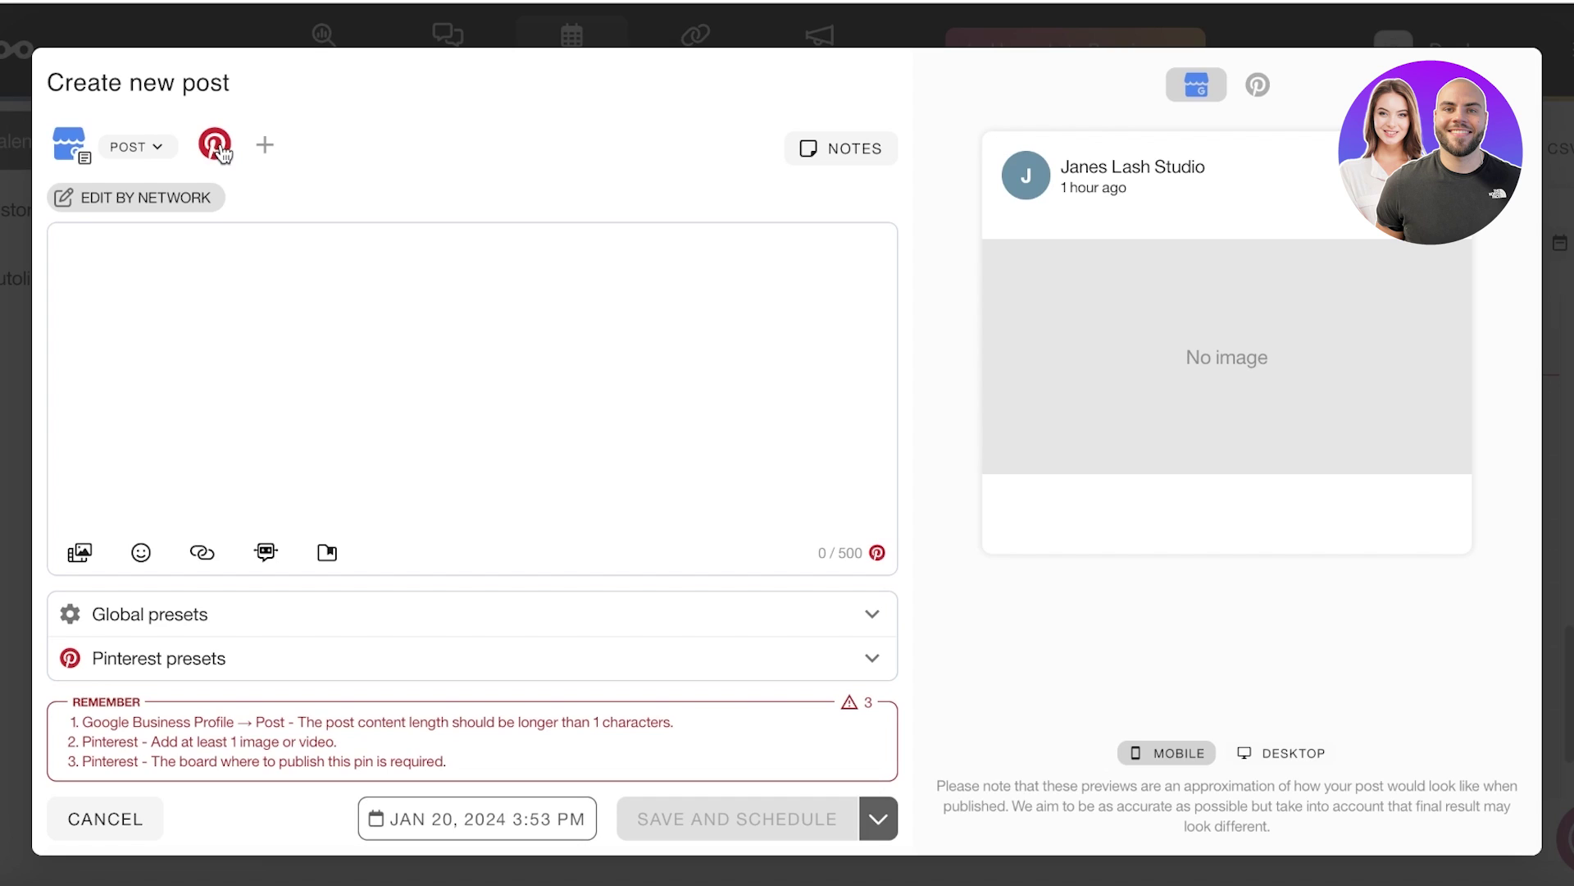
left_click(141, 149)
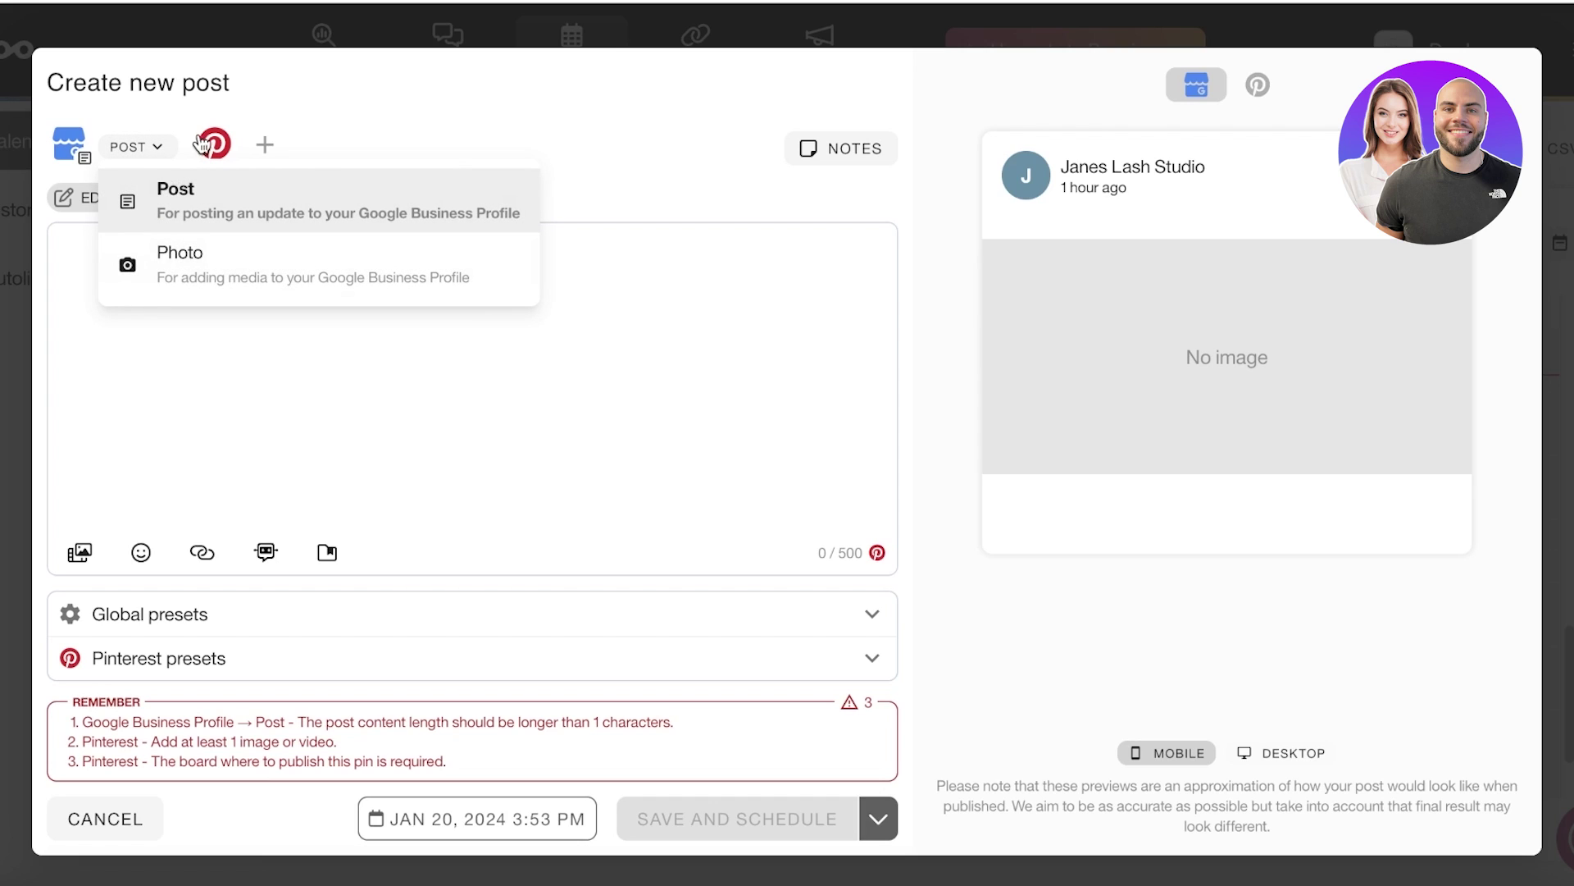
left_click(93, 336)
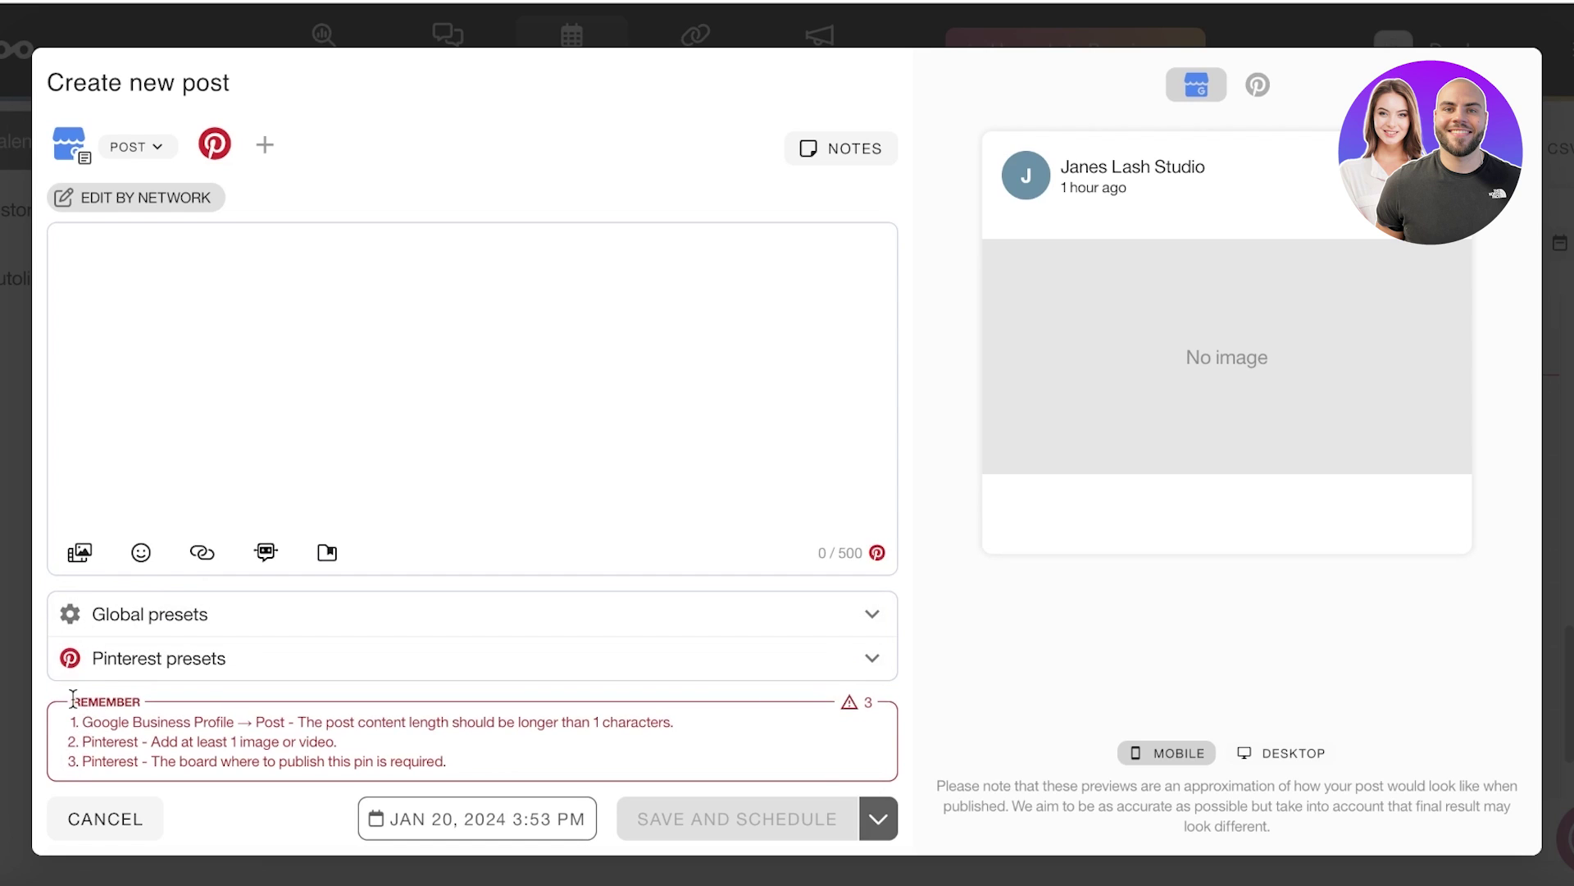
Step: Review the Pinterest posting requirements and switch the post to per-network editing
left_click_drag(73, 698, 596, 776)
left_click(600, 756)
left_click_drag(107, 741, 470, 818)
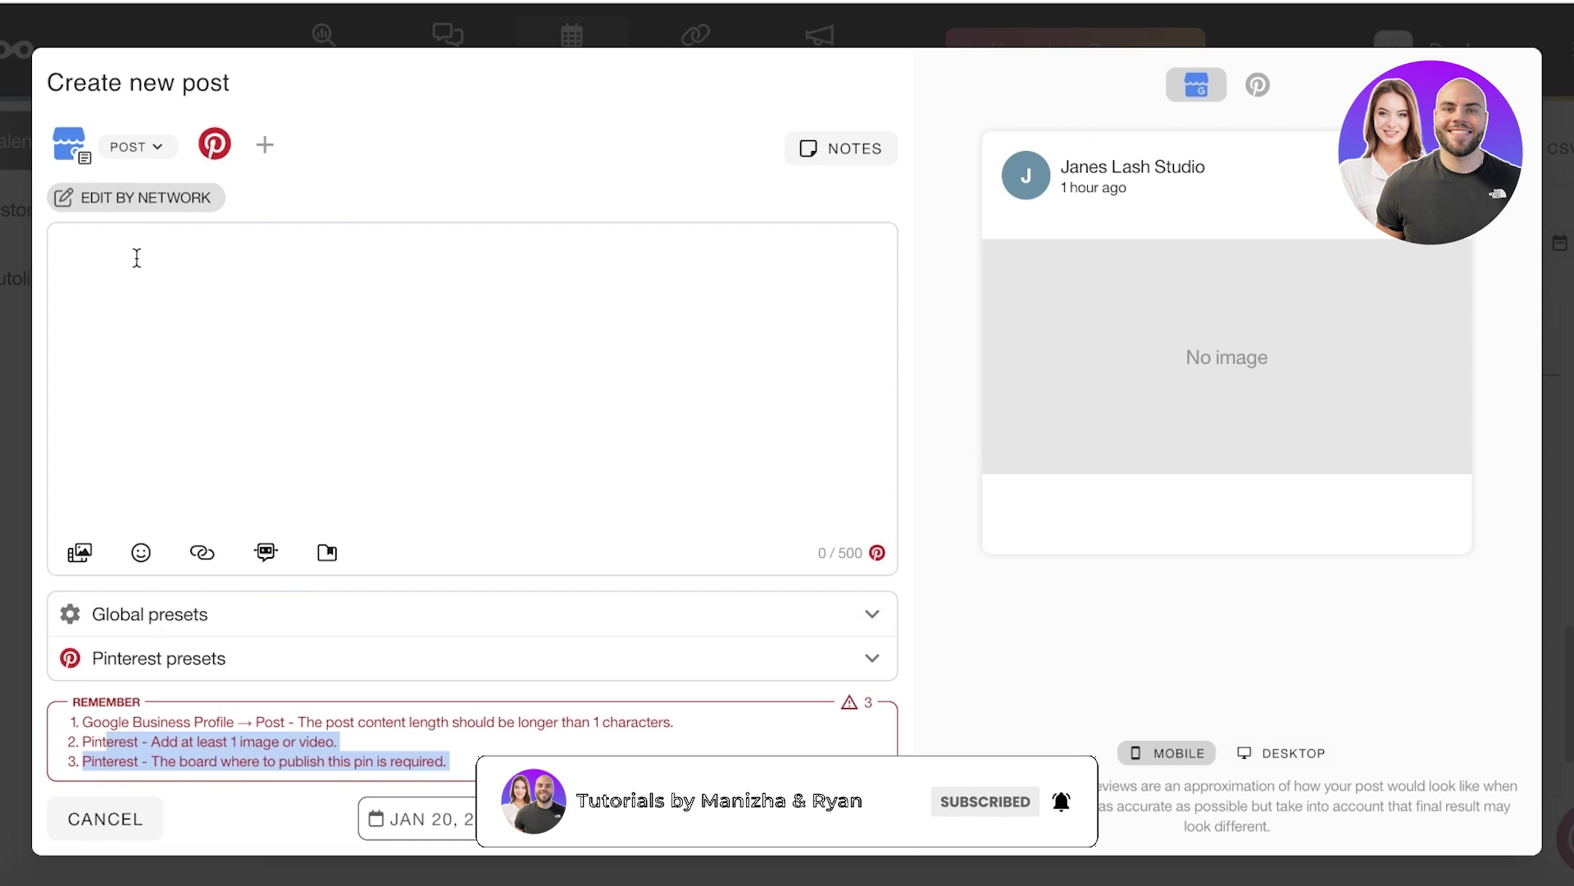
left_click(127, 200)
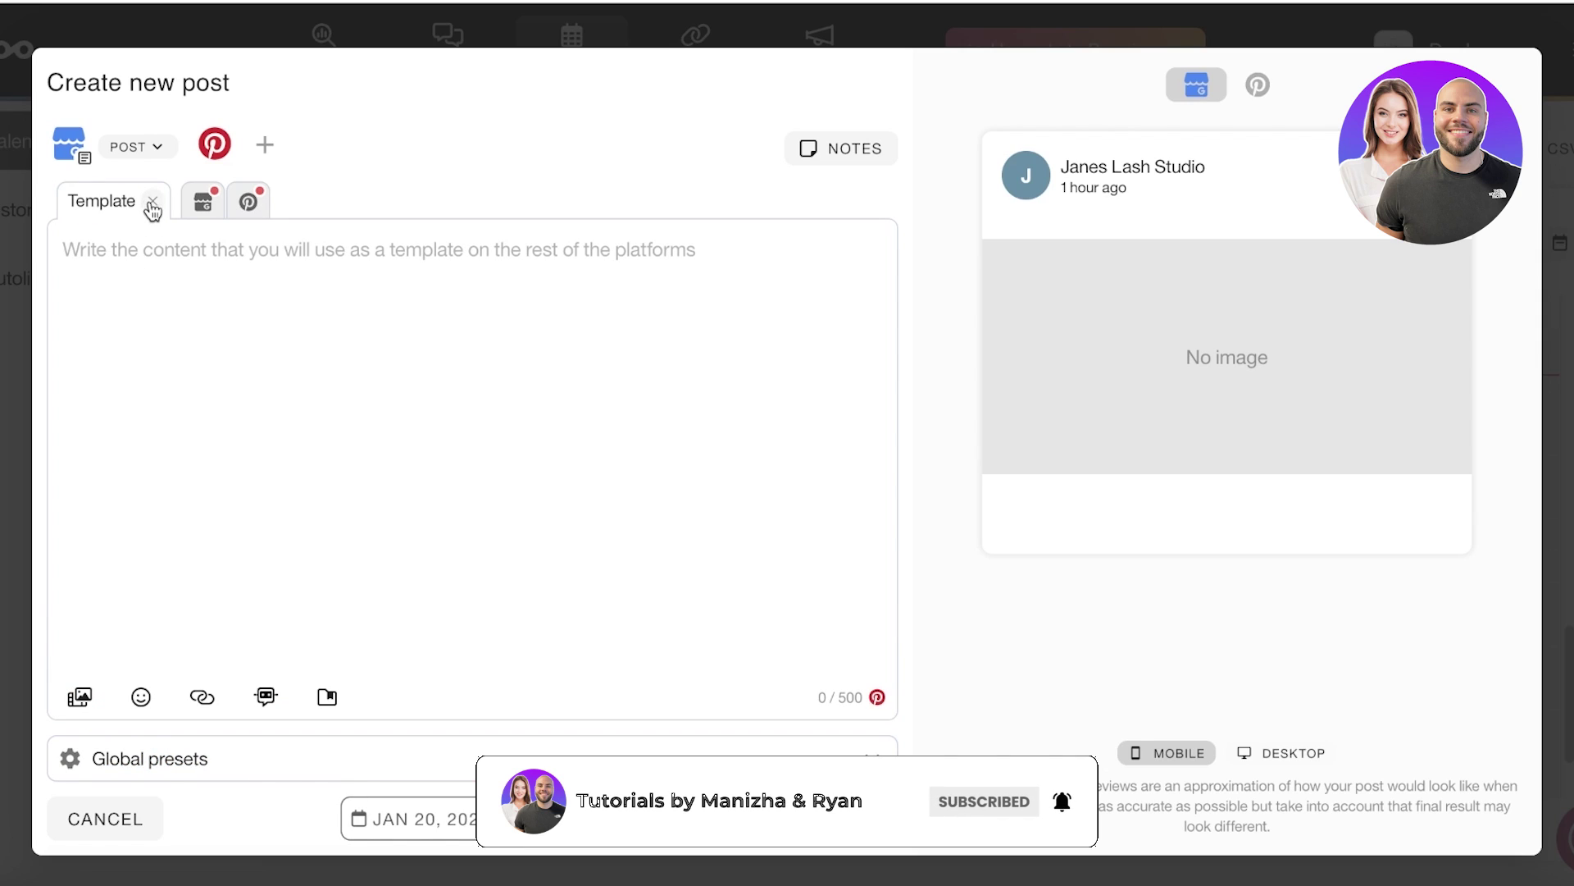
Step: Write the template text 'Hey our new collection of eyelash extensions is dropping tomorrow.'
left_click(156, 260)
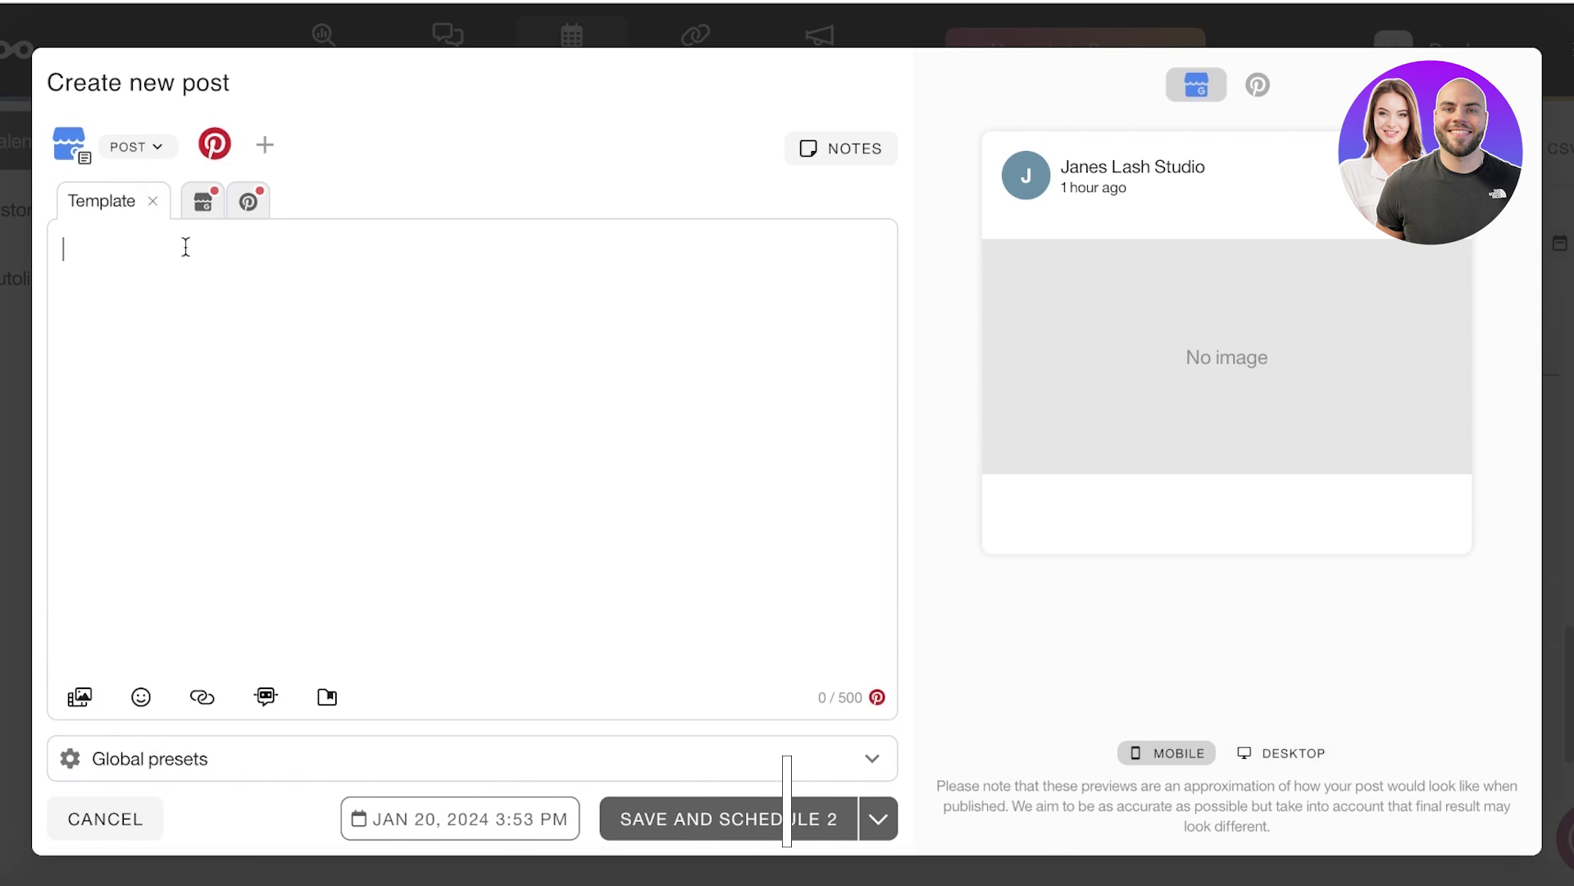
type("G")
key("BackSpace")
type("Hey our ne")
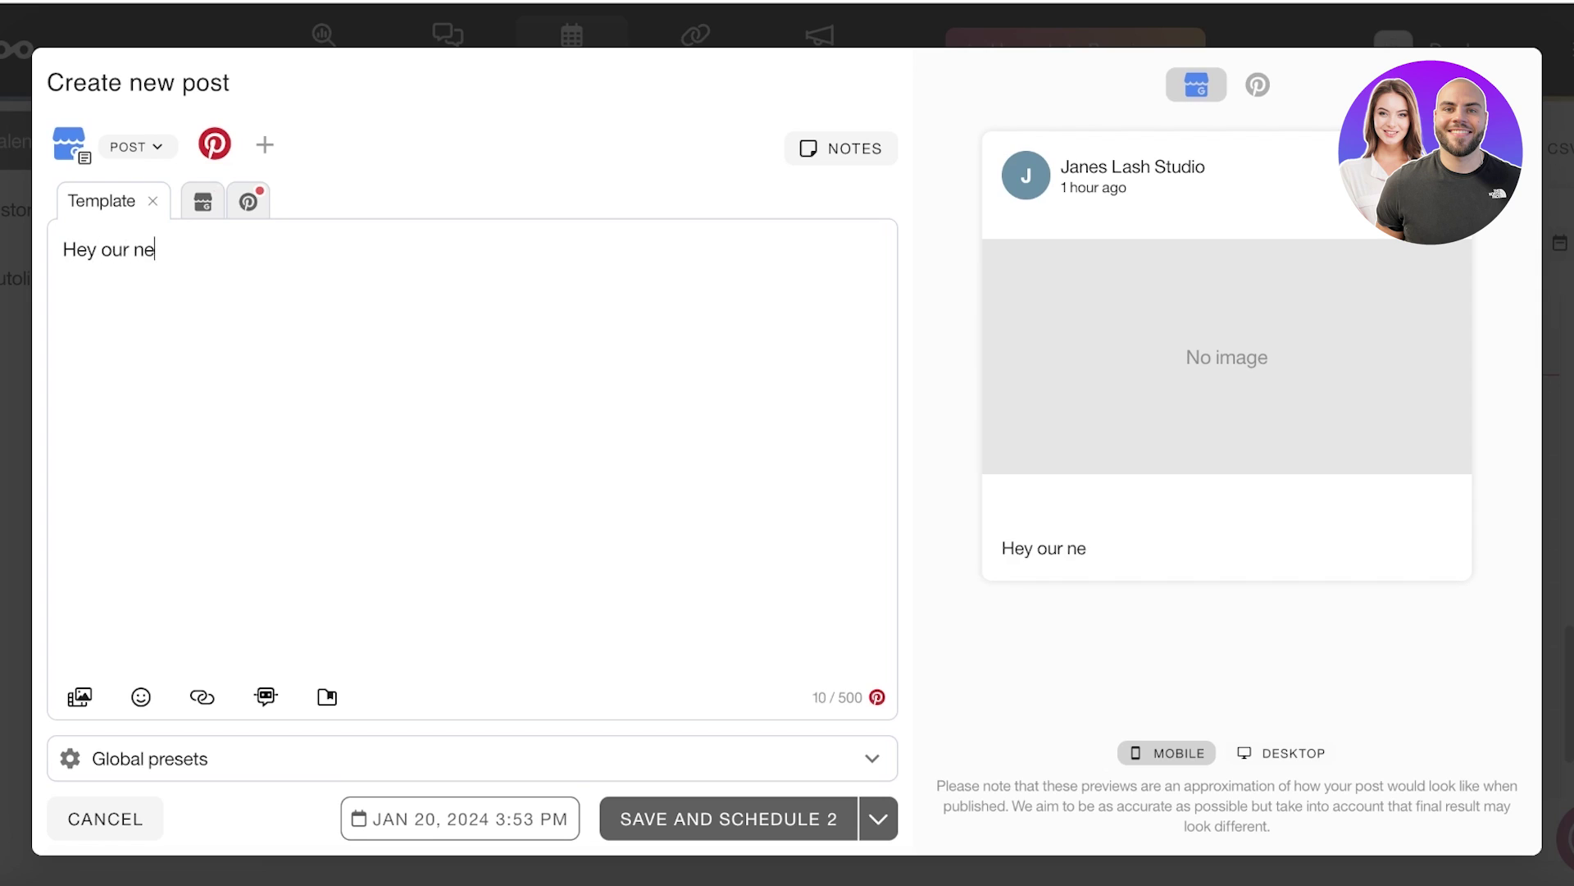
type("w collection ")
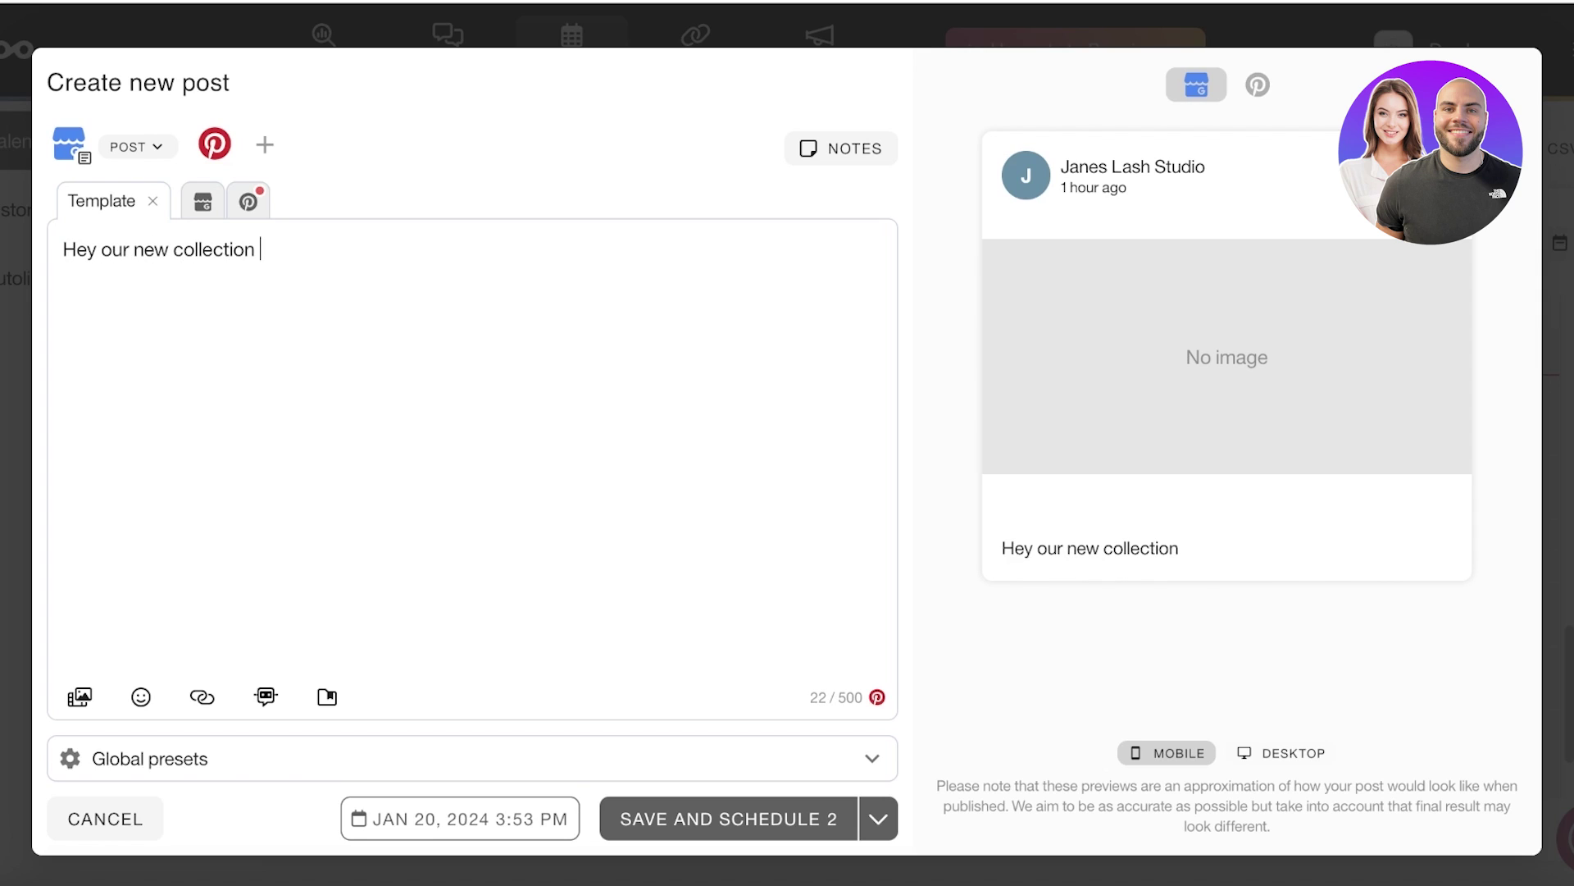
type("of eyelash")
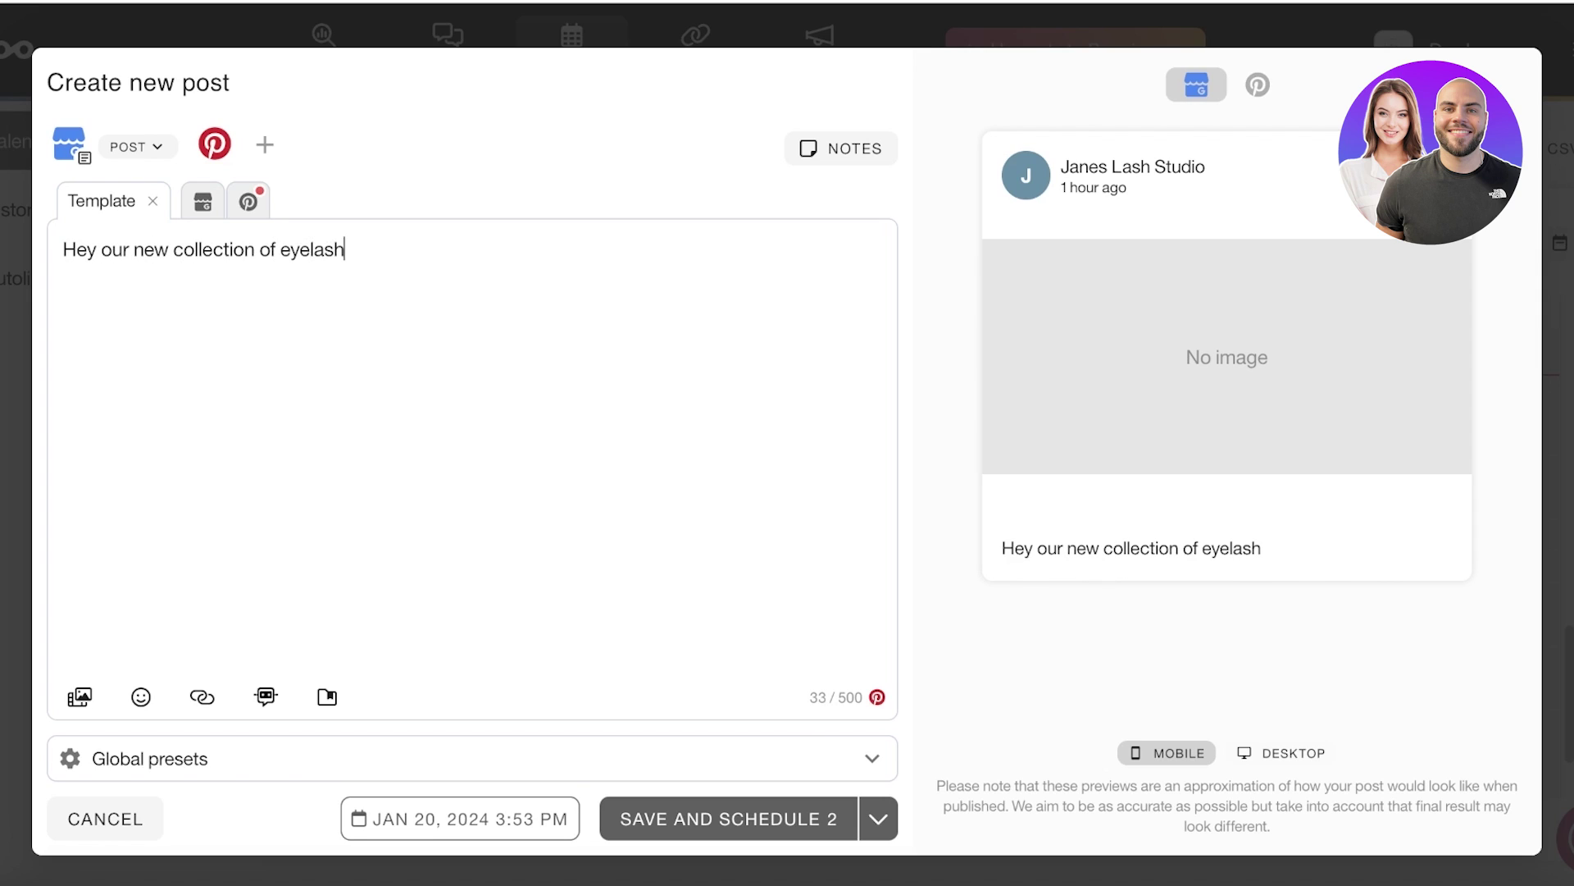
type(" extensions")
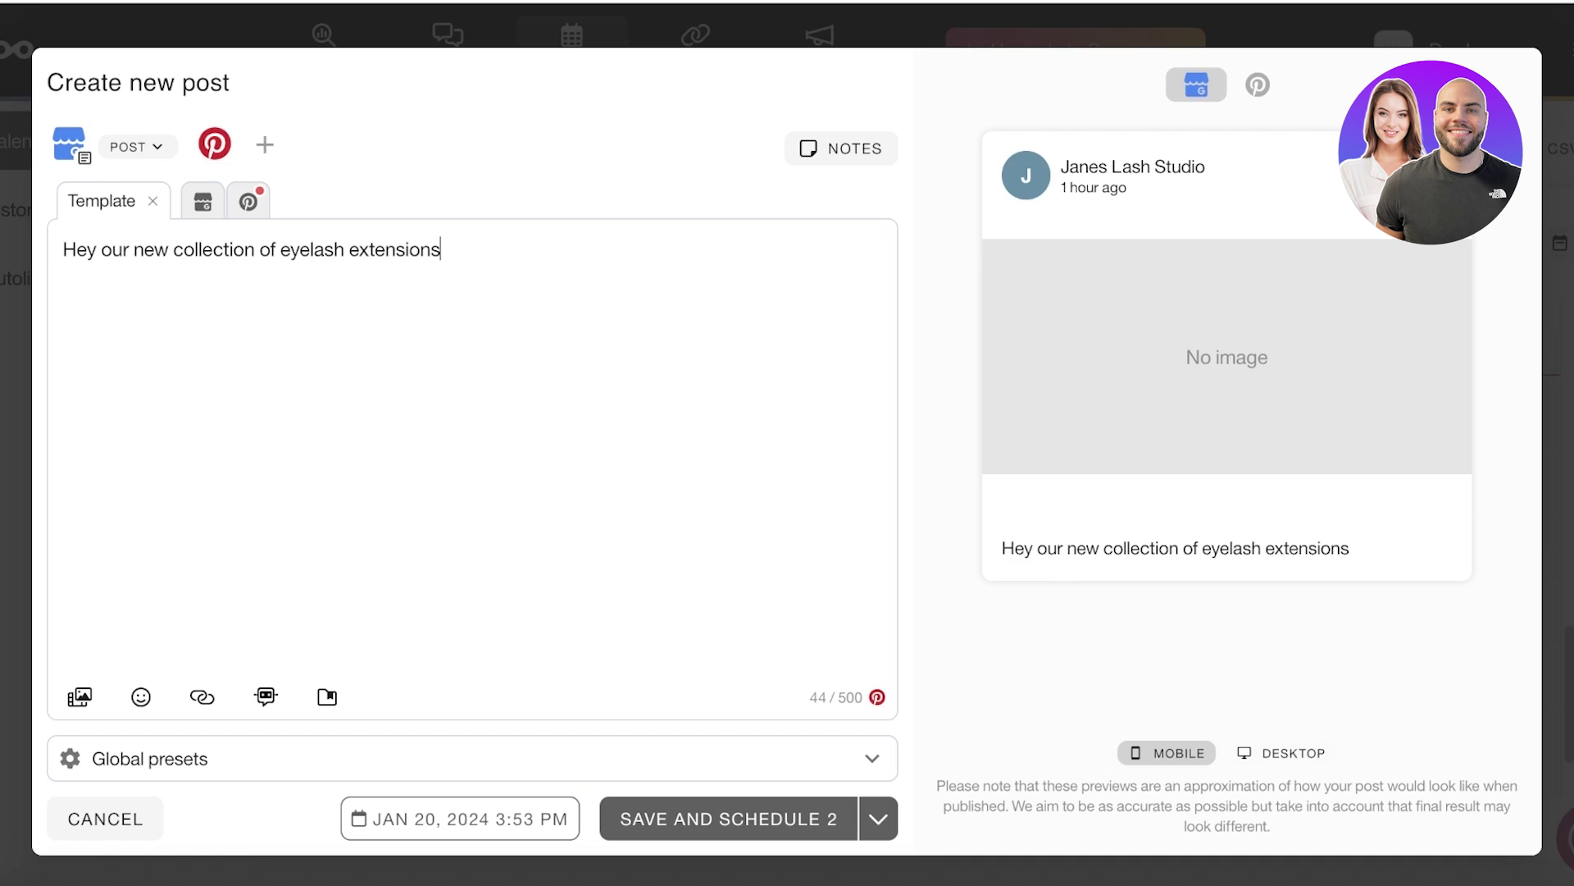
type(" is dropping tom")
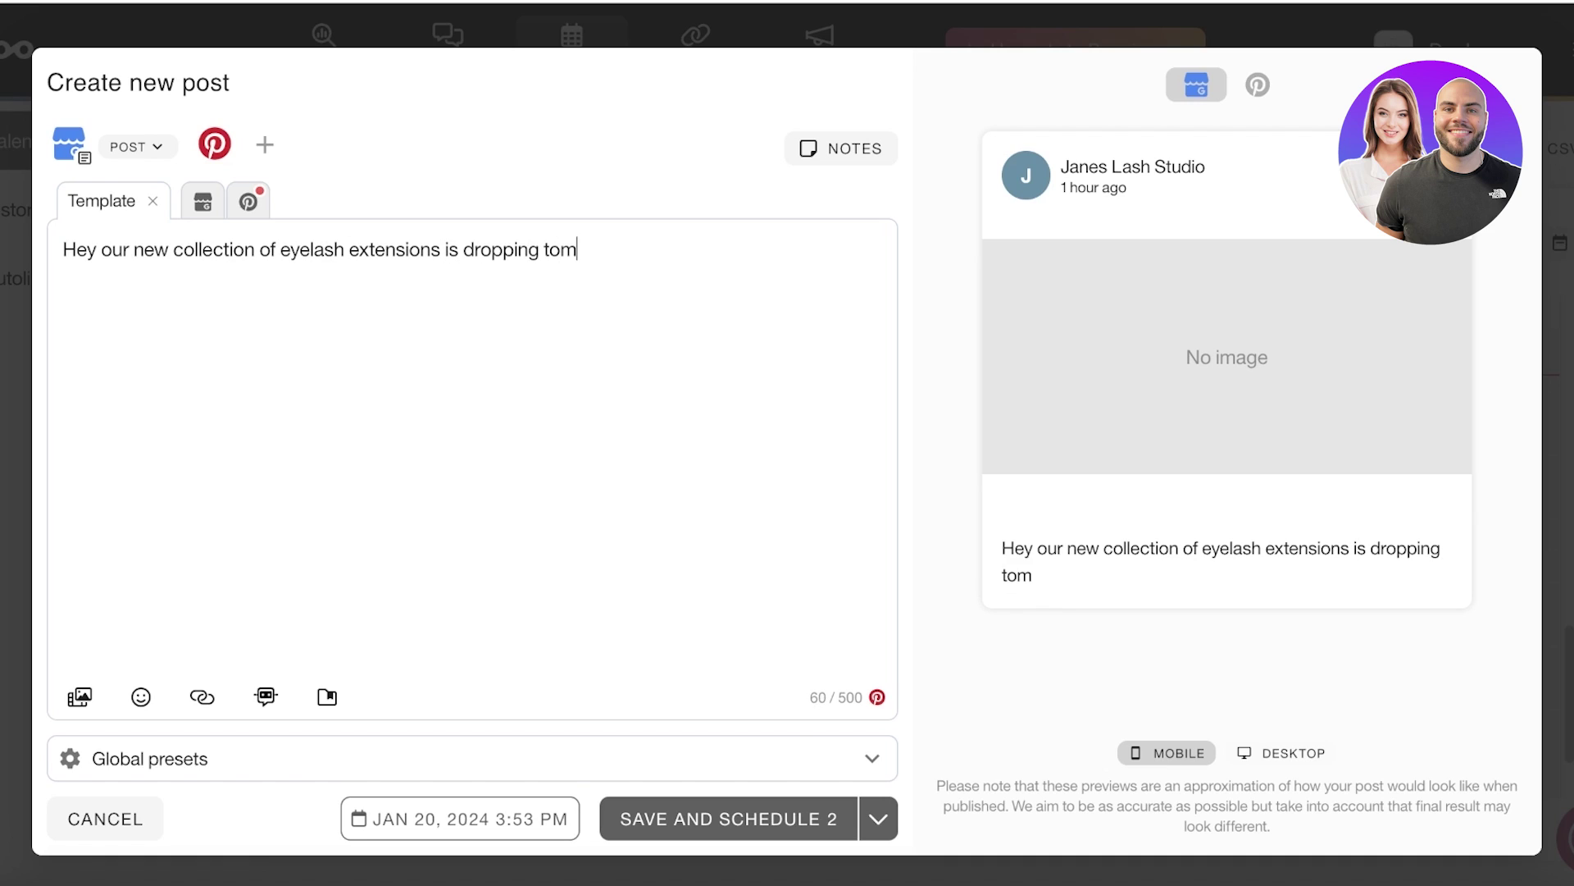
type("orrow. Visit")
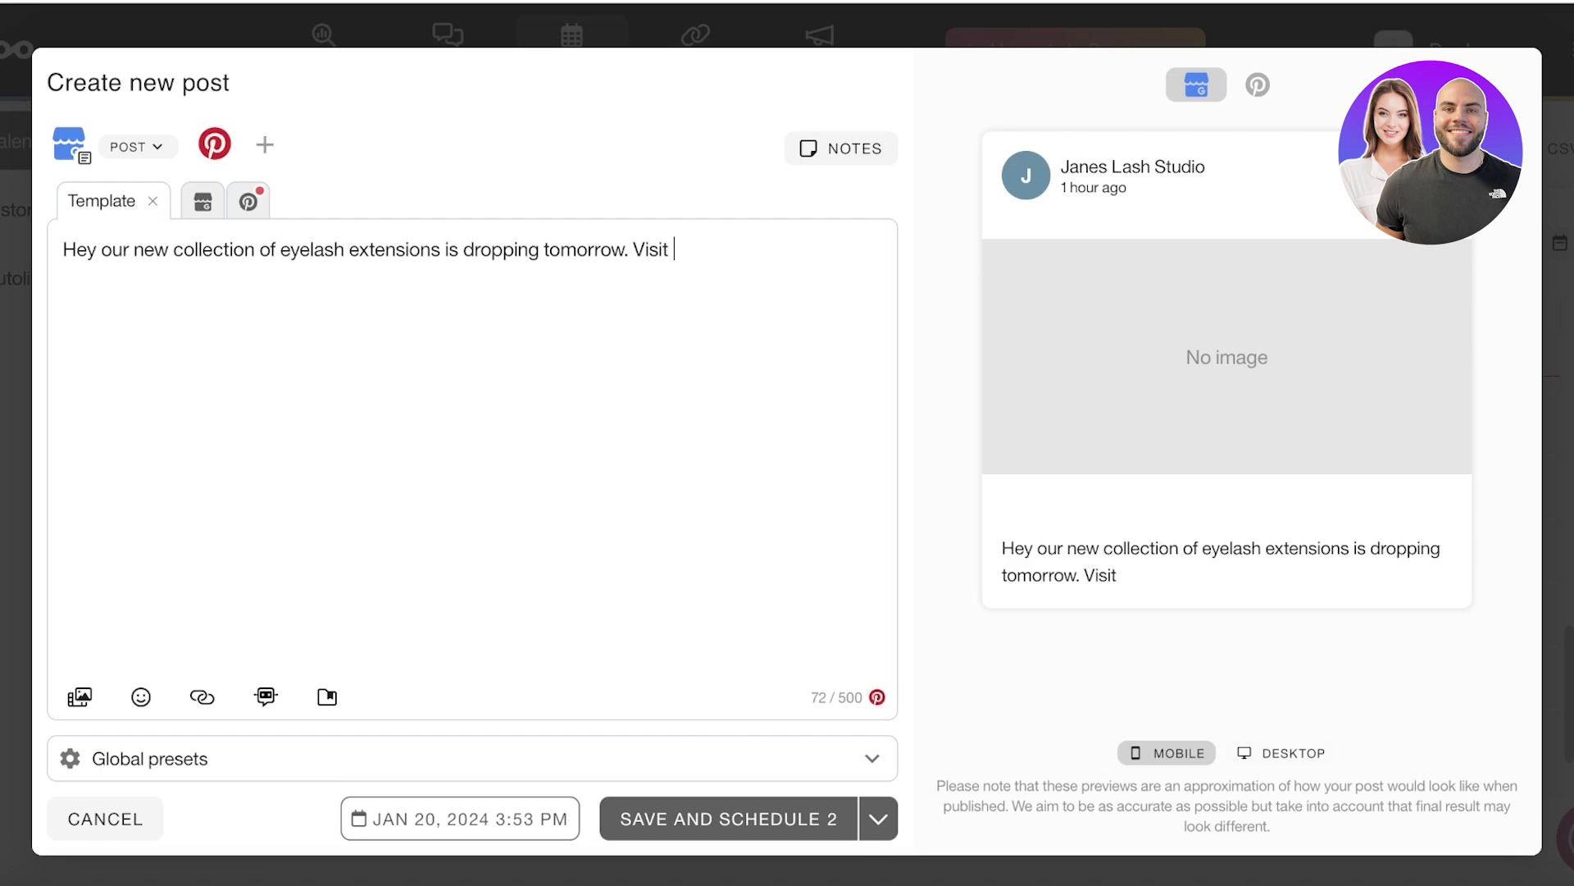
type(" us for the e")
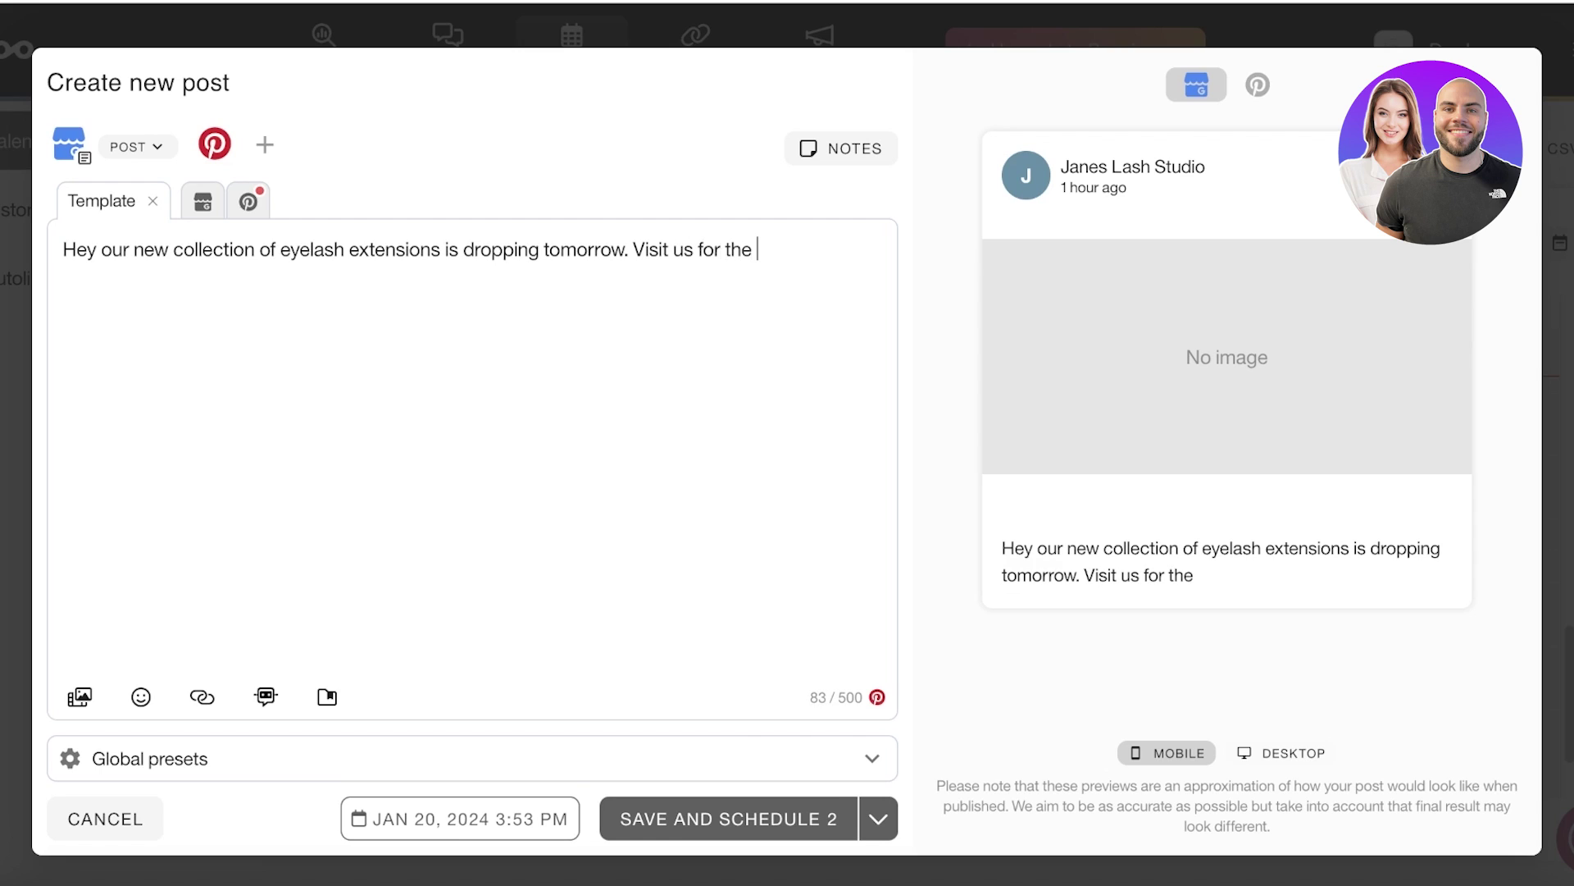
key("BackSpace")
key("BackSpace")
key("BackSpace")
key("BackSpace")
key("BackSpace")
key("BackSpace")
key("BackSpace")
key("BackSpace")
key("BackSpace")
key("BackSpace")
key("BackSpace")
key("BackSpace")
key("BackSpace")
key("BackSpace")
key("BackSpace")
key("BackSpace")
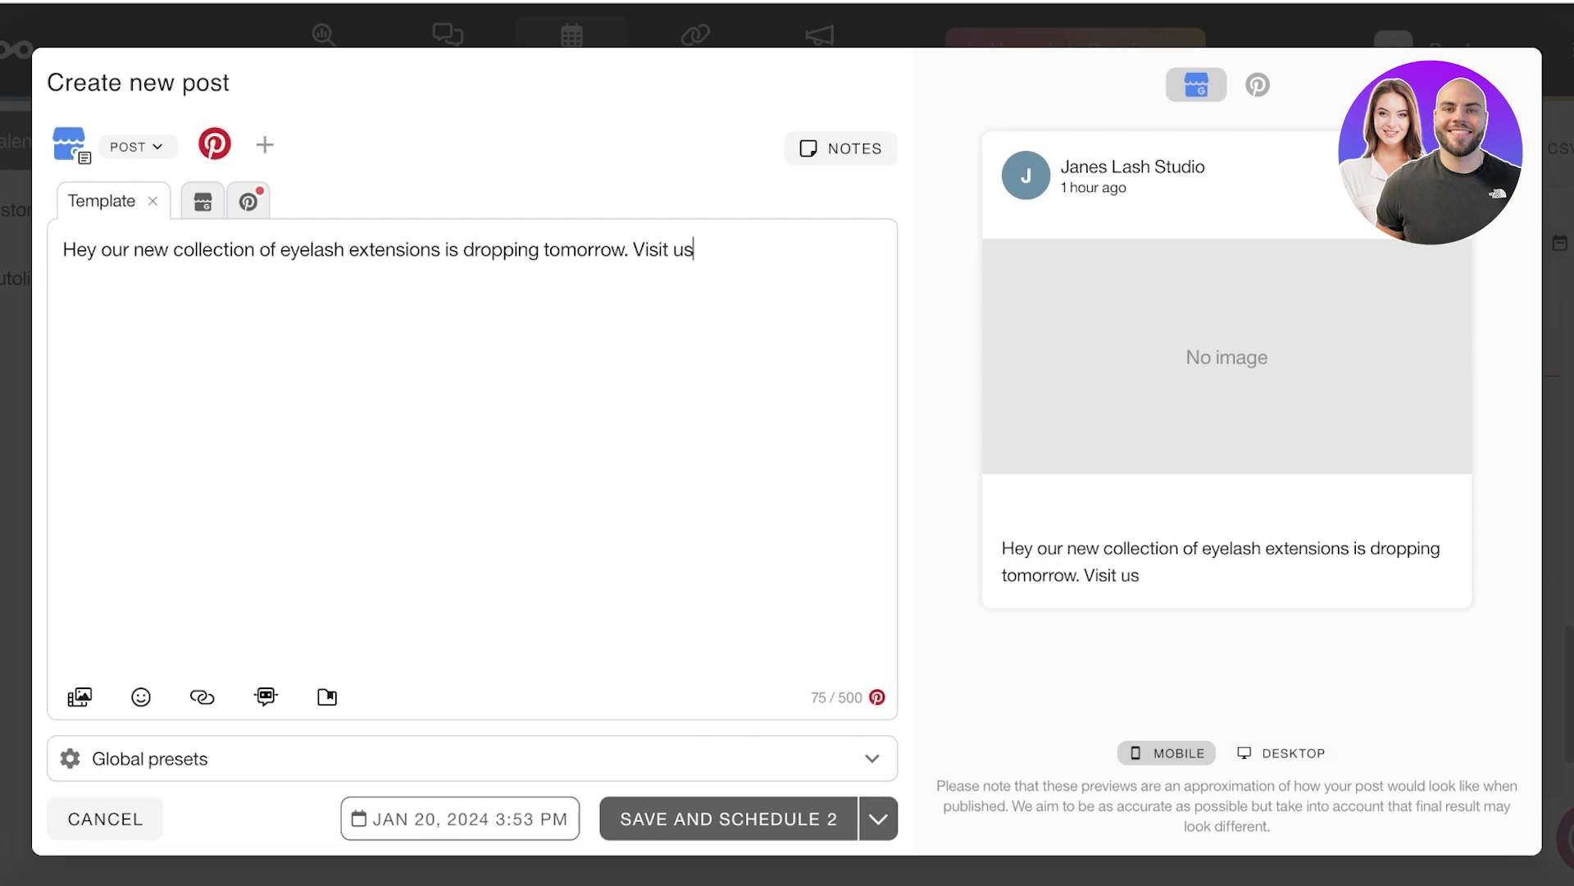
key("BackSpace")
key("BackSpace")
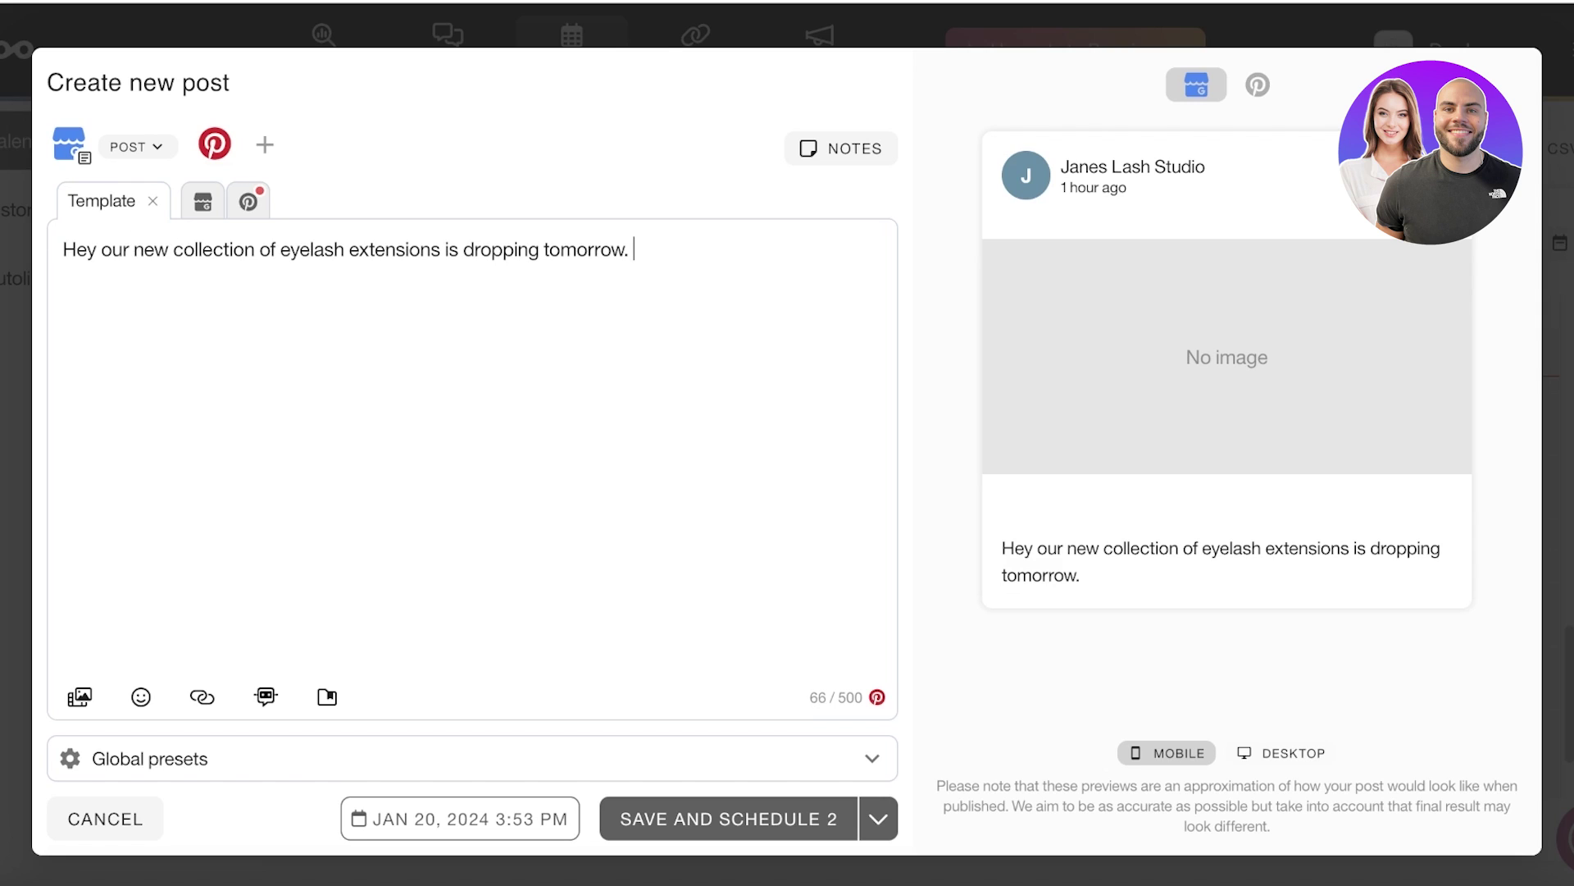
Step: Unlock the Google Business text for custom editing, then view the Pinterest version
left_click(202, 204)
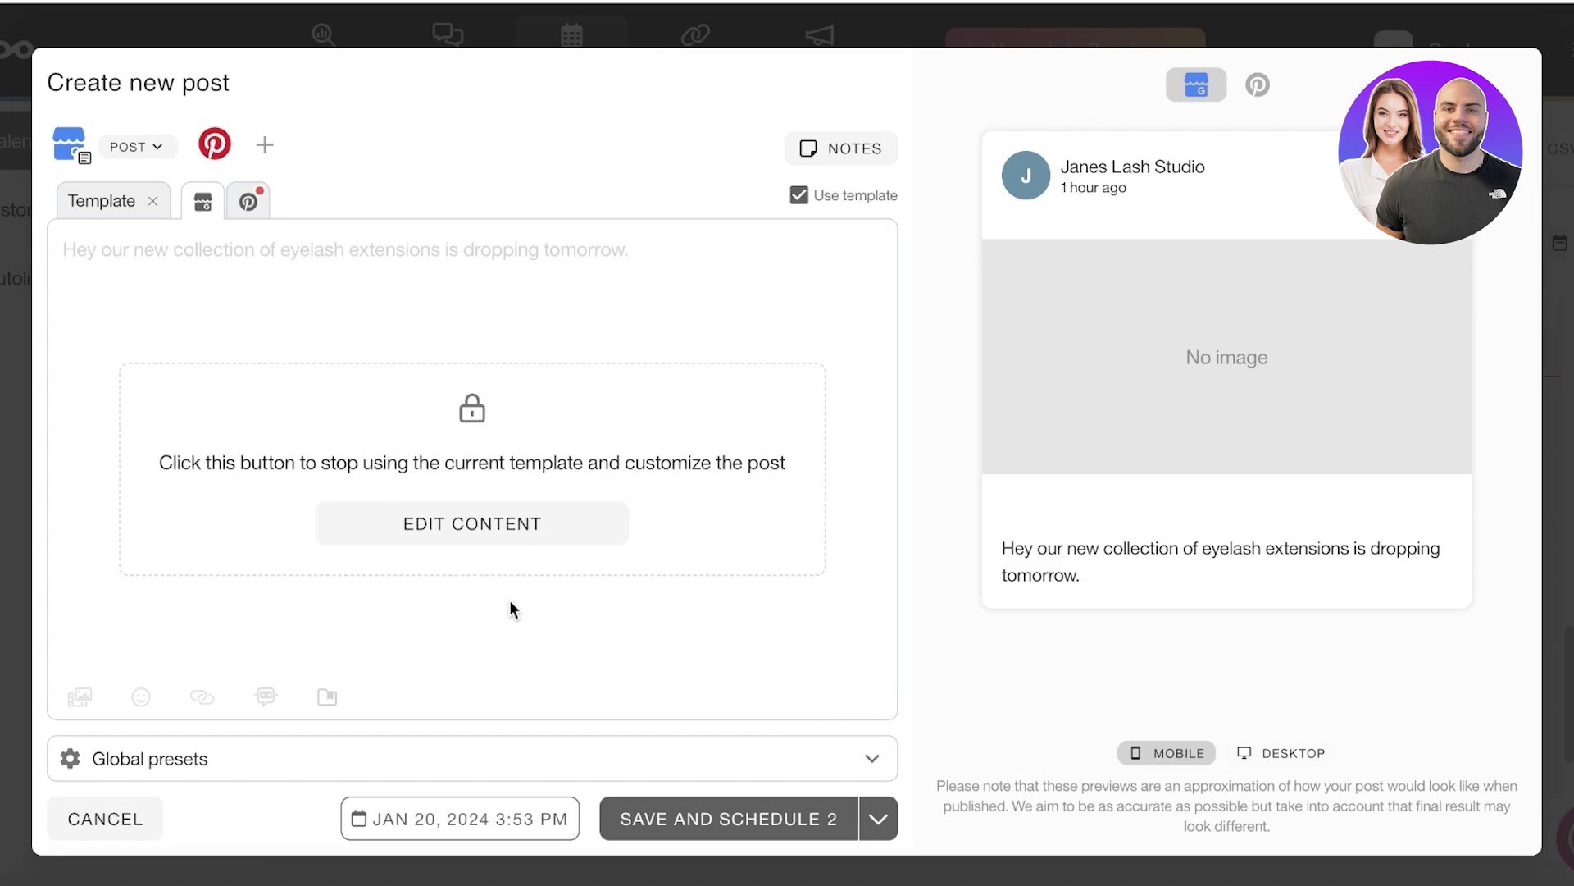
left_click(246, 205)
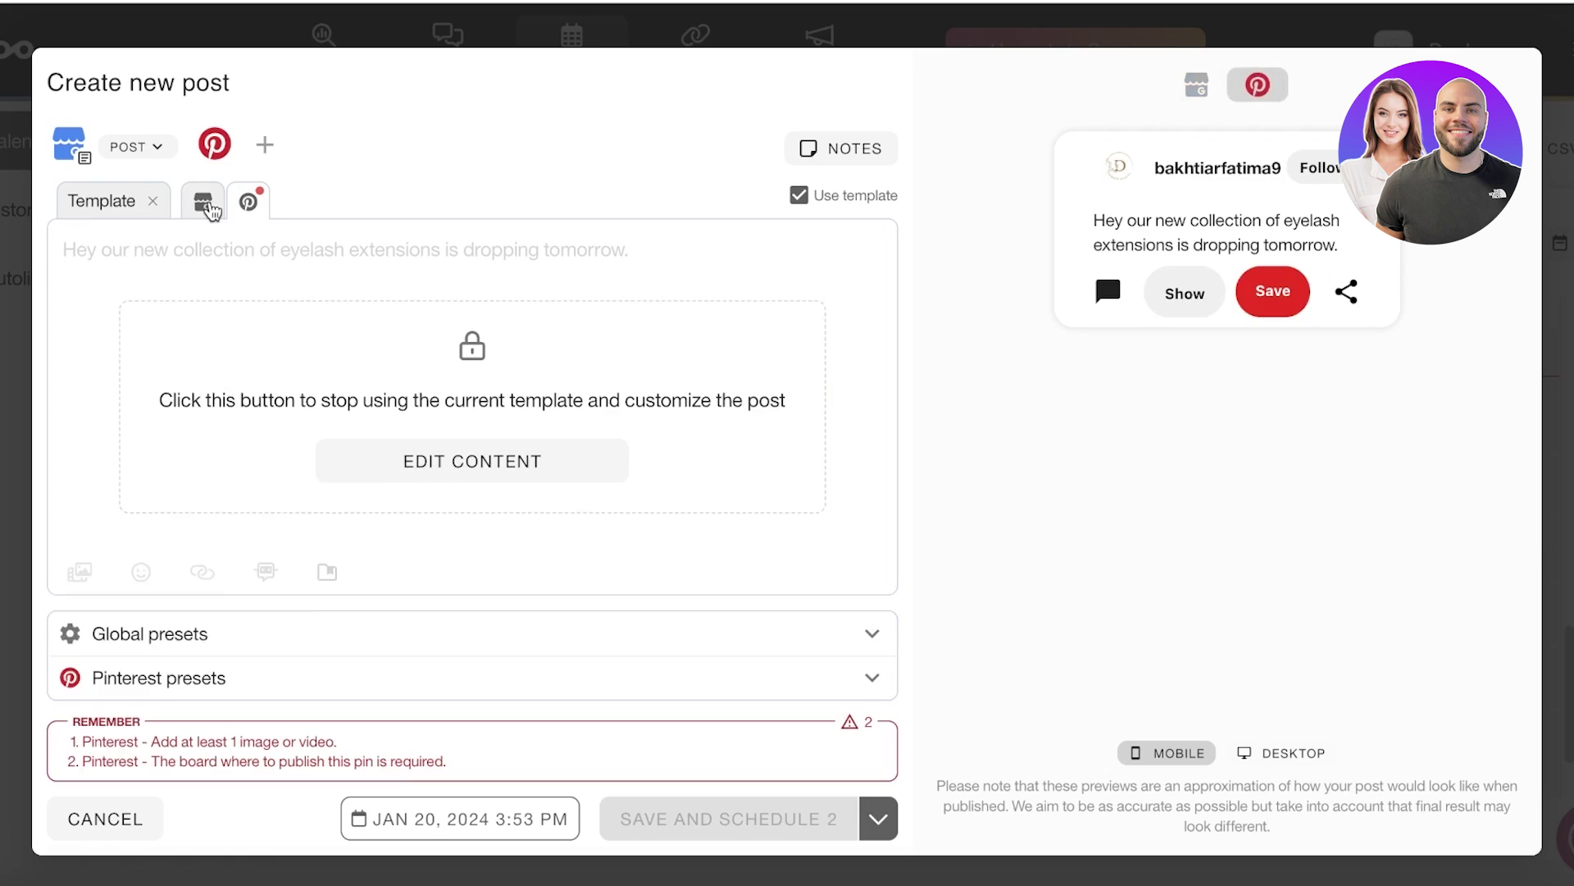
left_click(202, 203)
left_click(469, 529)
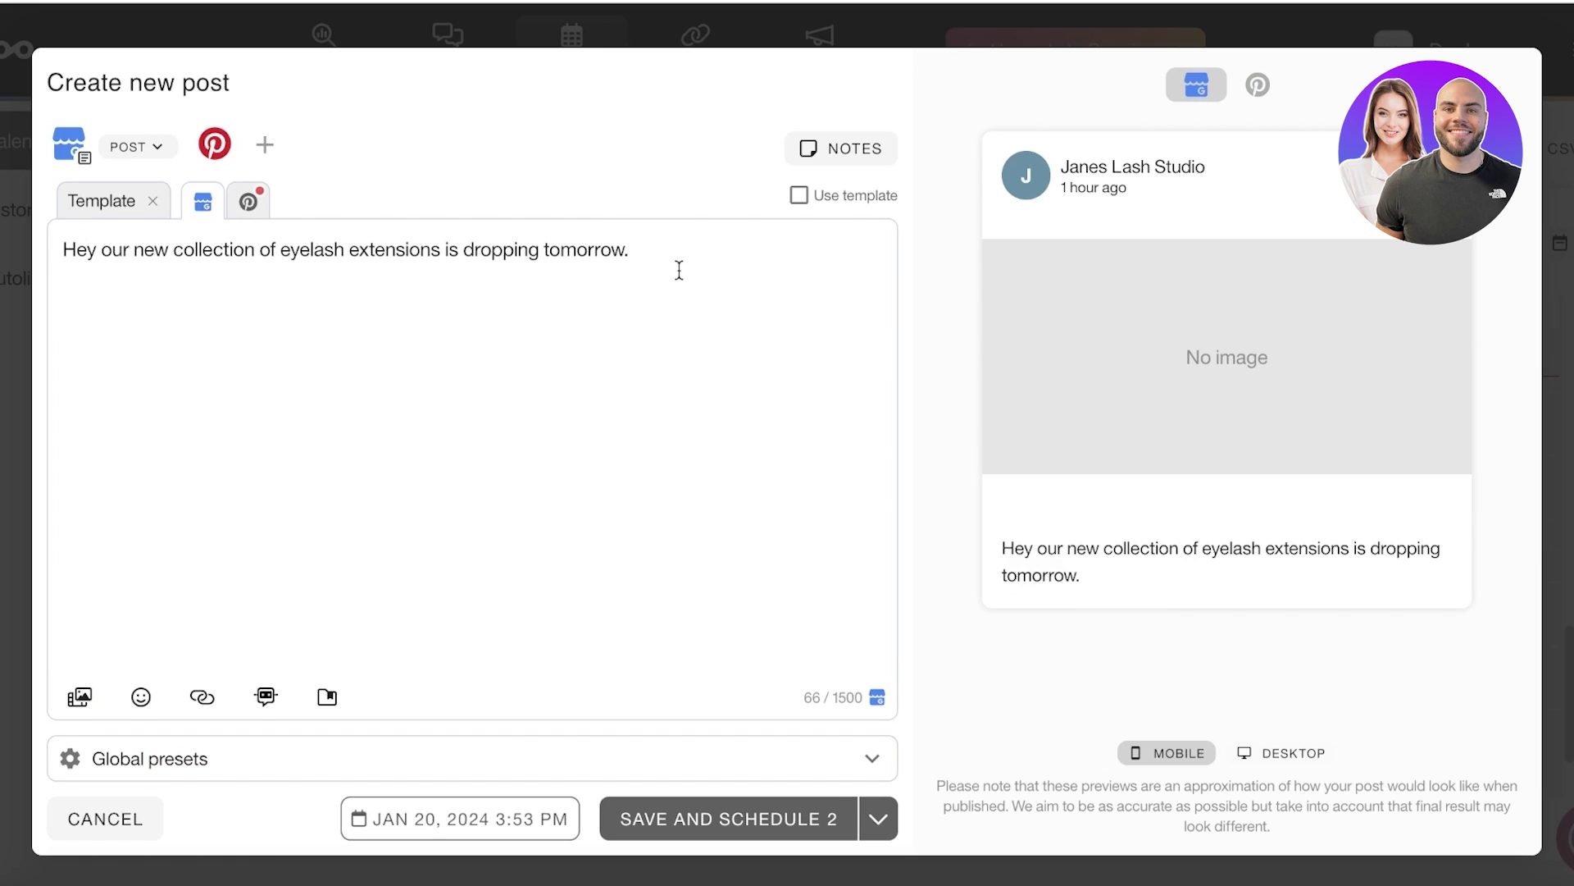
left_click(248, 201)
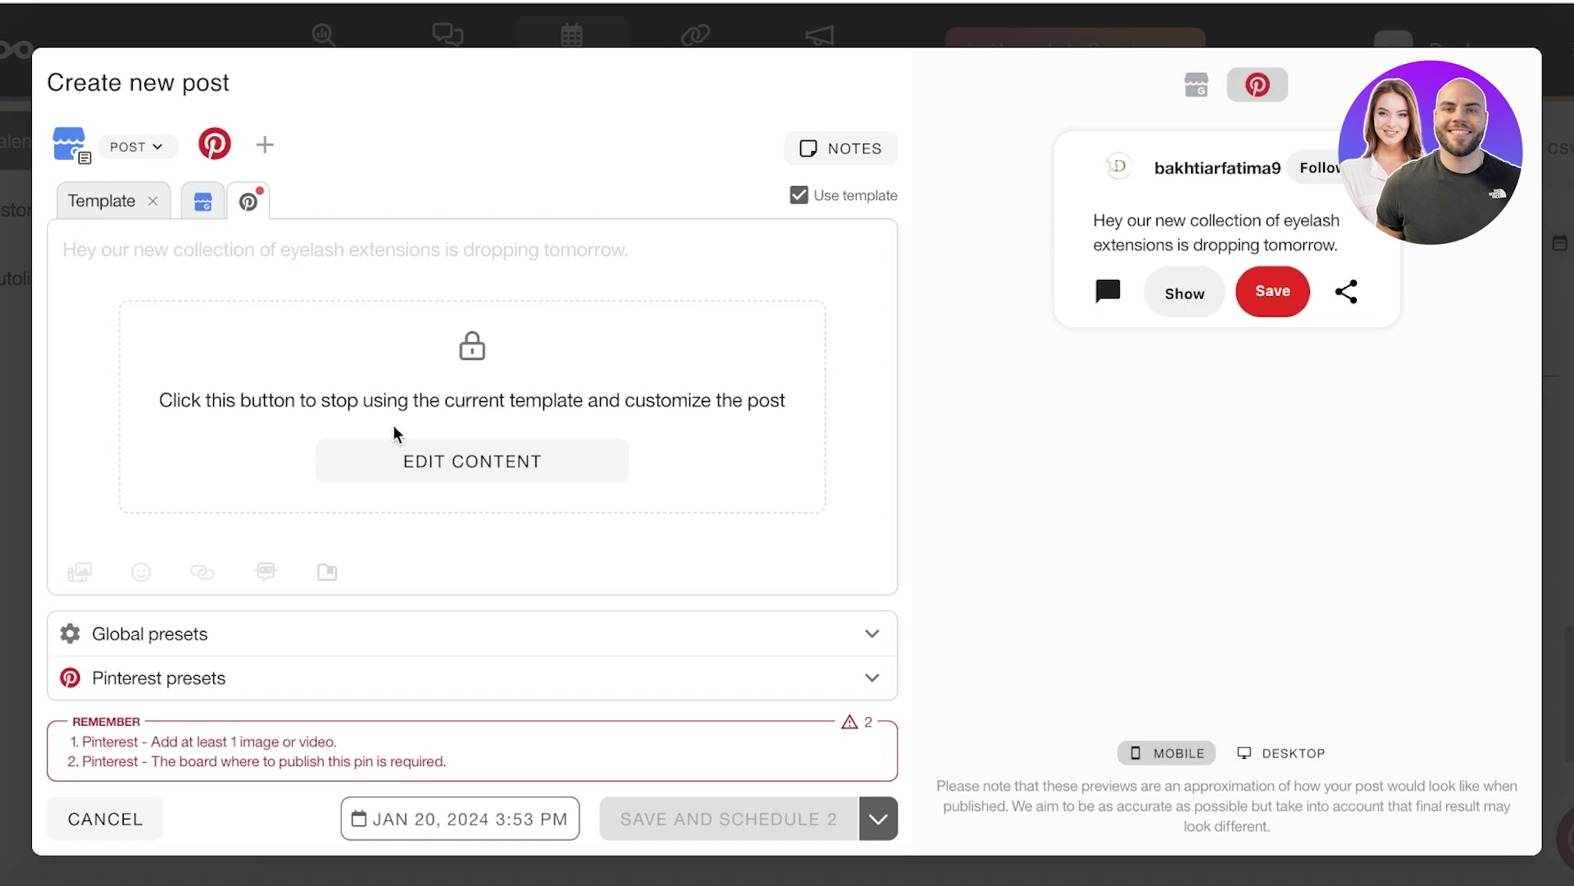
Step: Detach the Pinterest version from the template and cancel an image upload from the computer
left_click(473, 463)
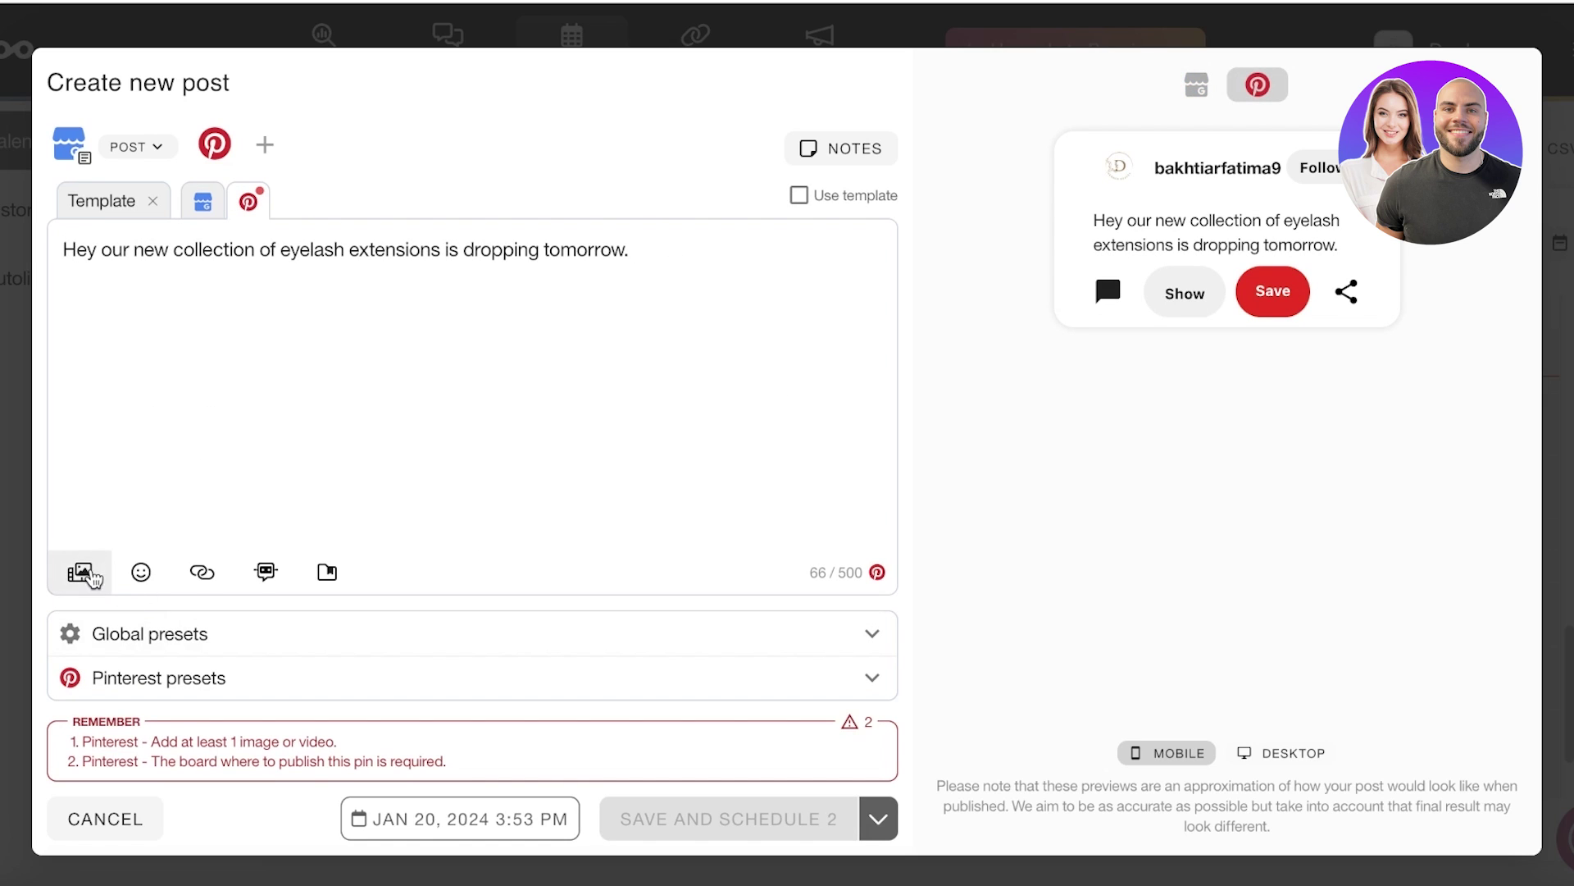
left_click(79, 571)
left_click(104, 328)
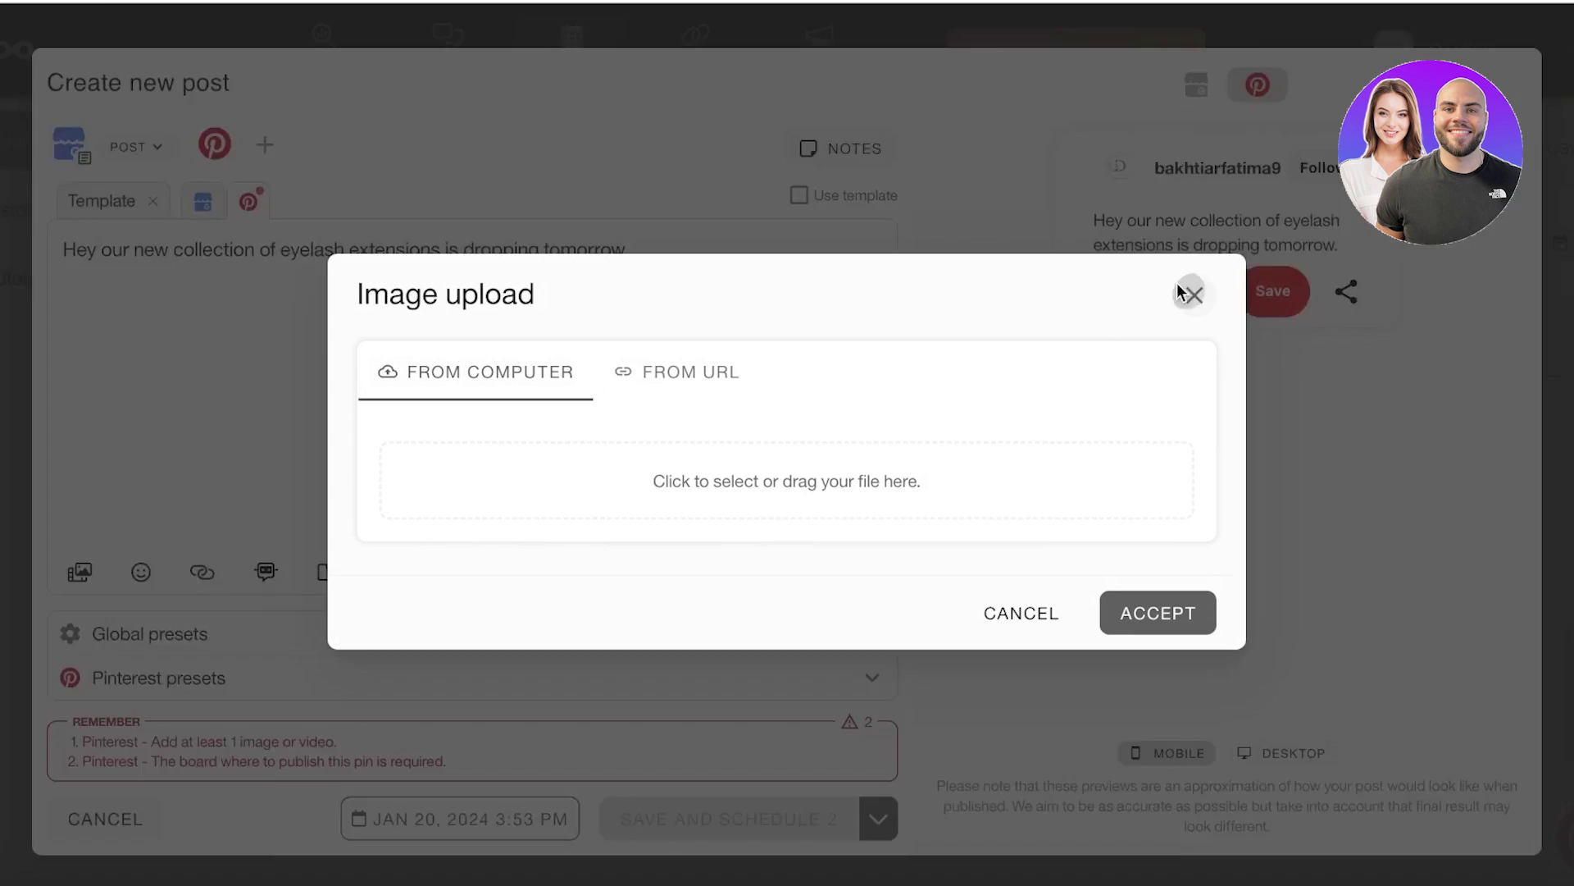
left_click(1188, 295)
Step: Search Pexels stock images for 'lashes' and attach a lash-technician photo to the pin
left_click(79, 572)
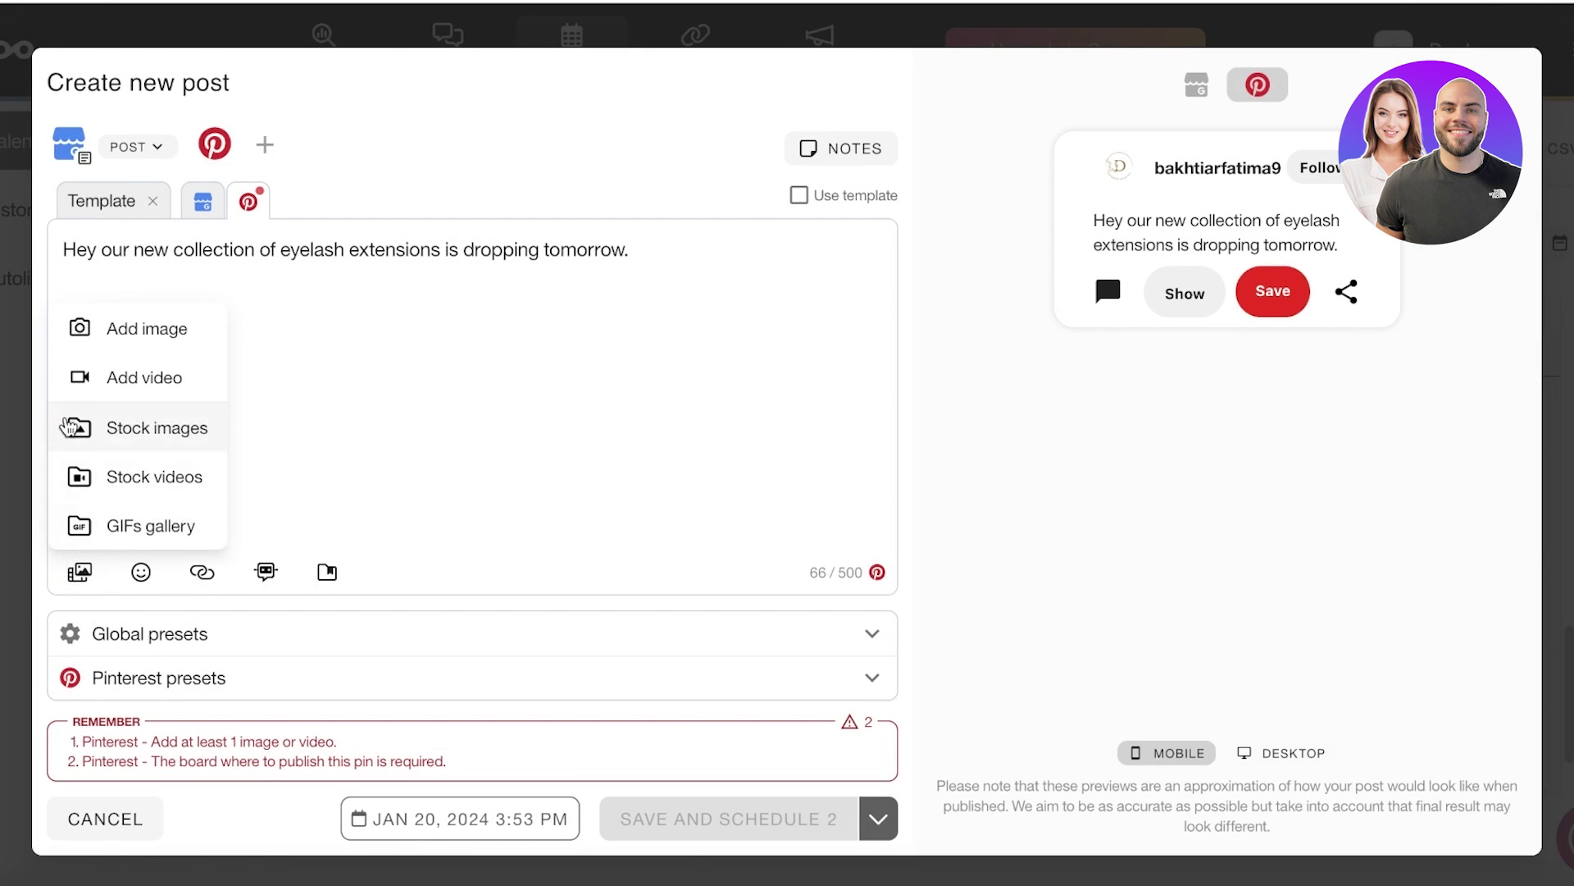
left_click(123, 425)
type("lashes")
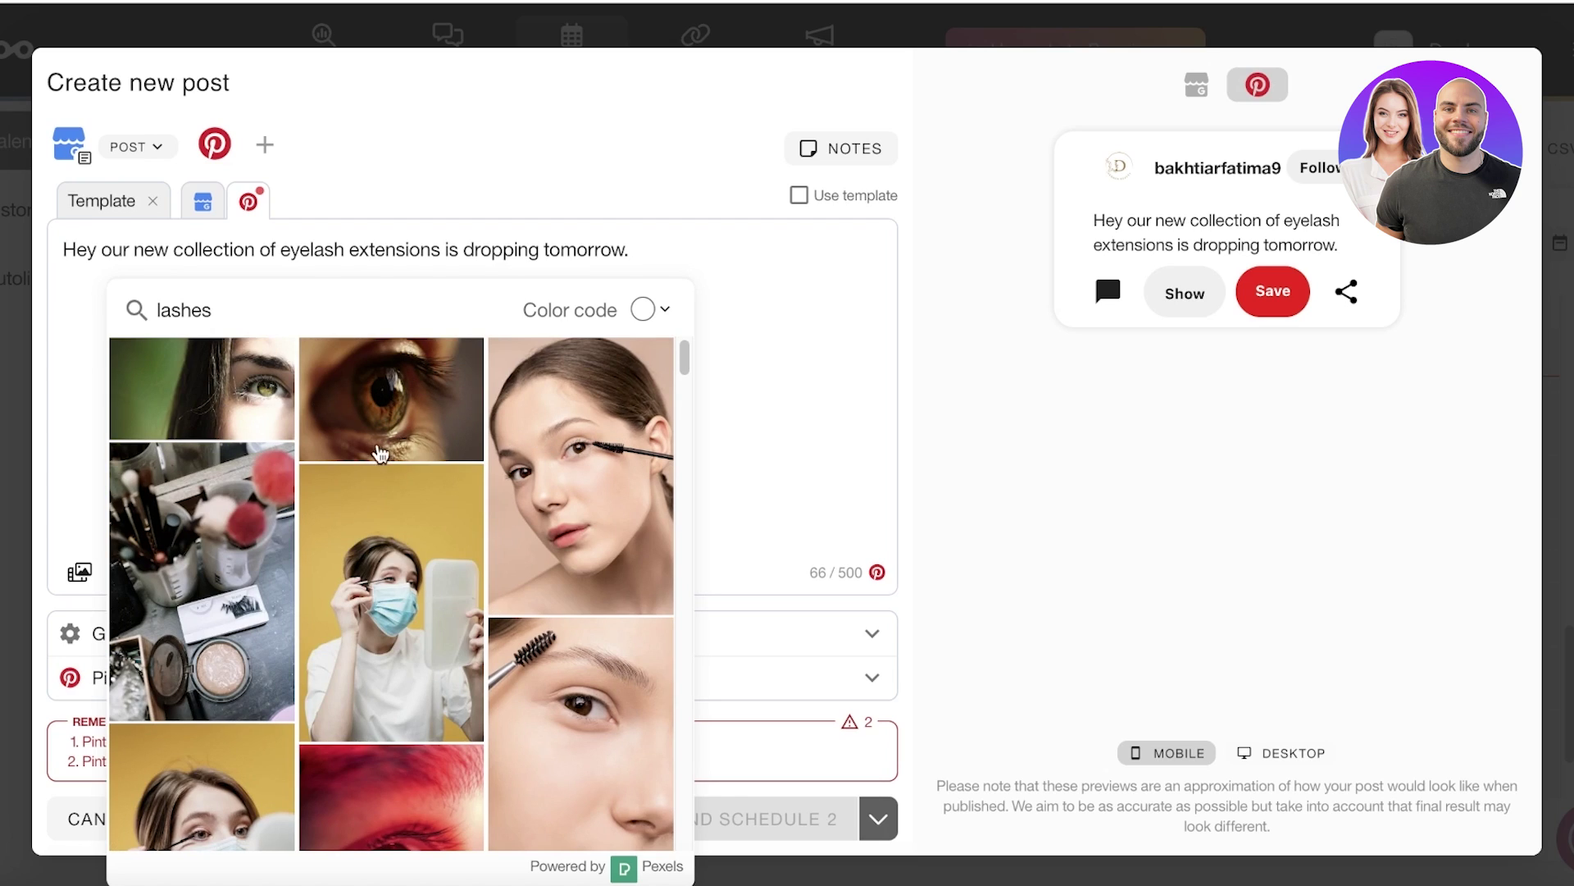
scroll(386, 455, "down", 4)
scroll(386, 455, "down", 3)
left_click(580, 574)
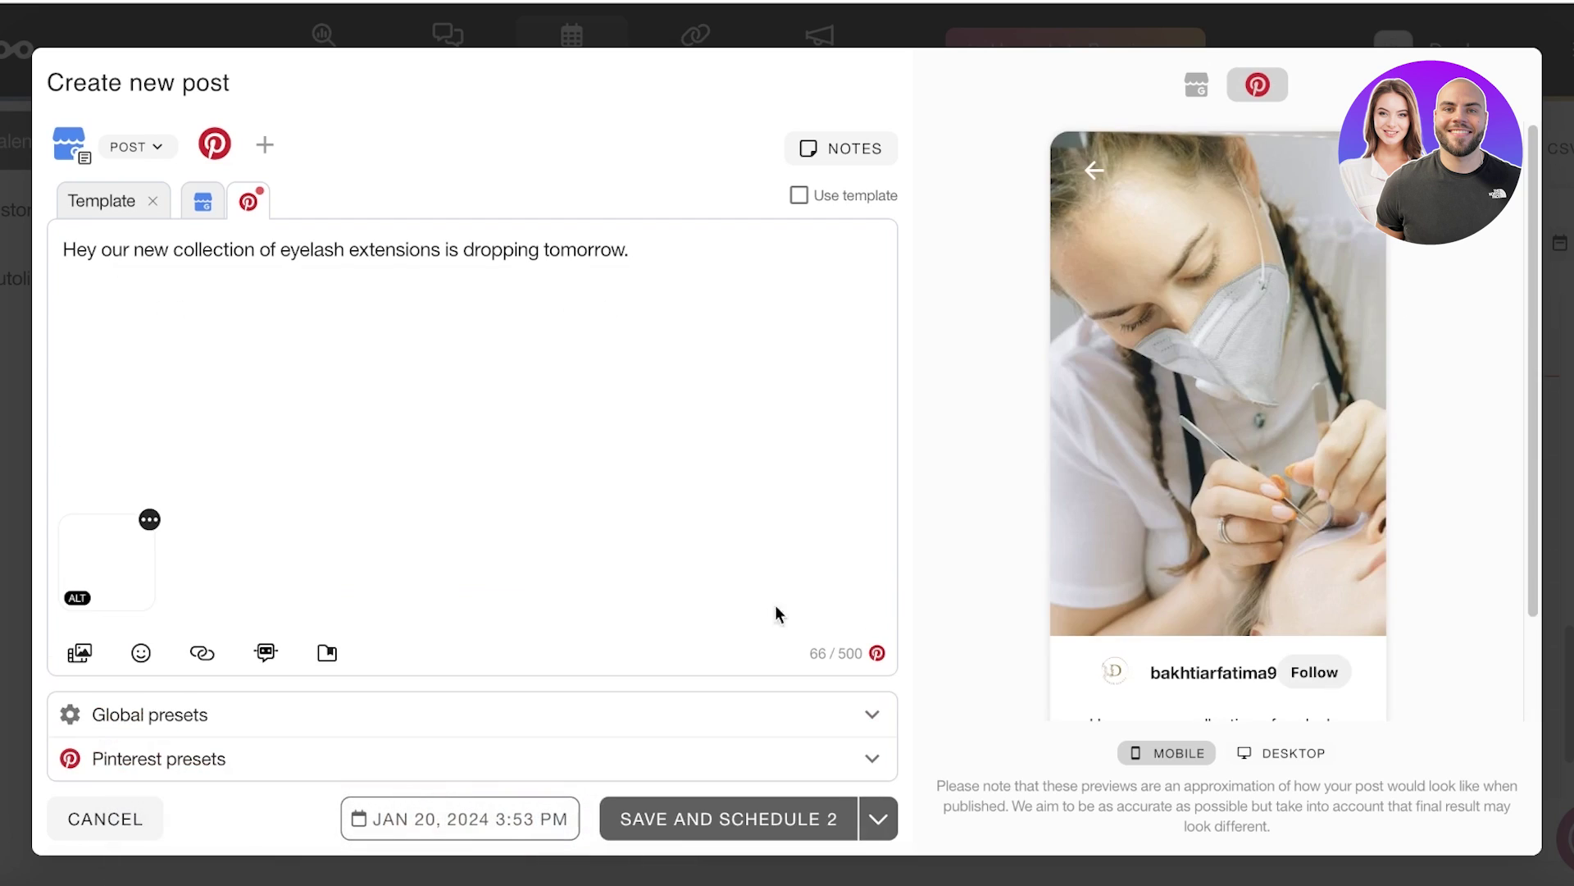
left_click(519, 463)
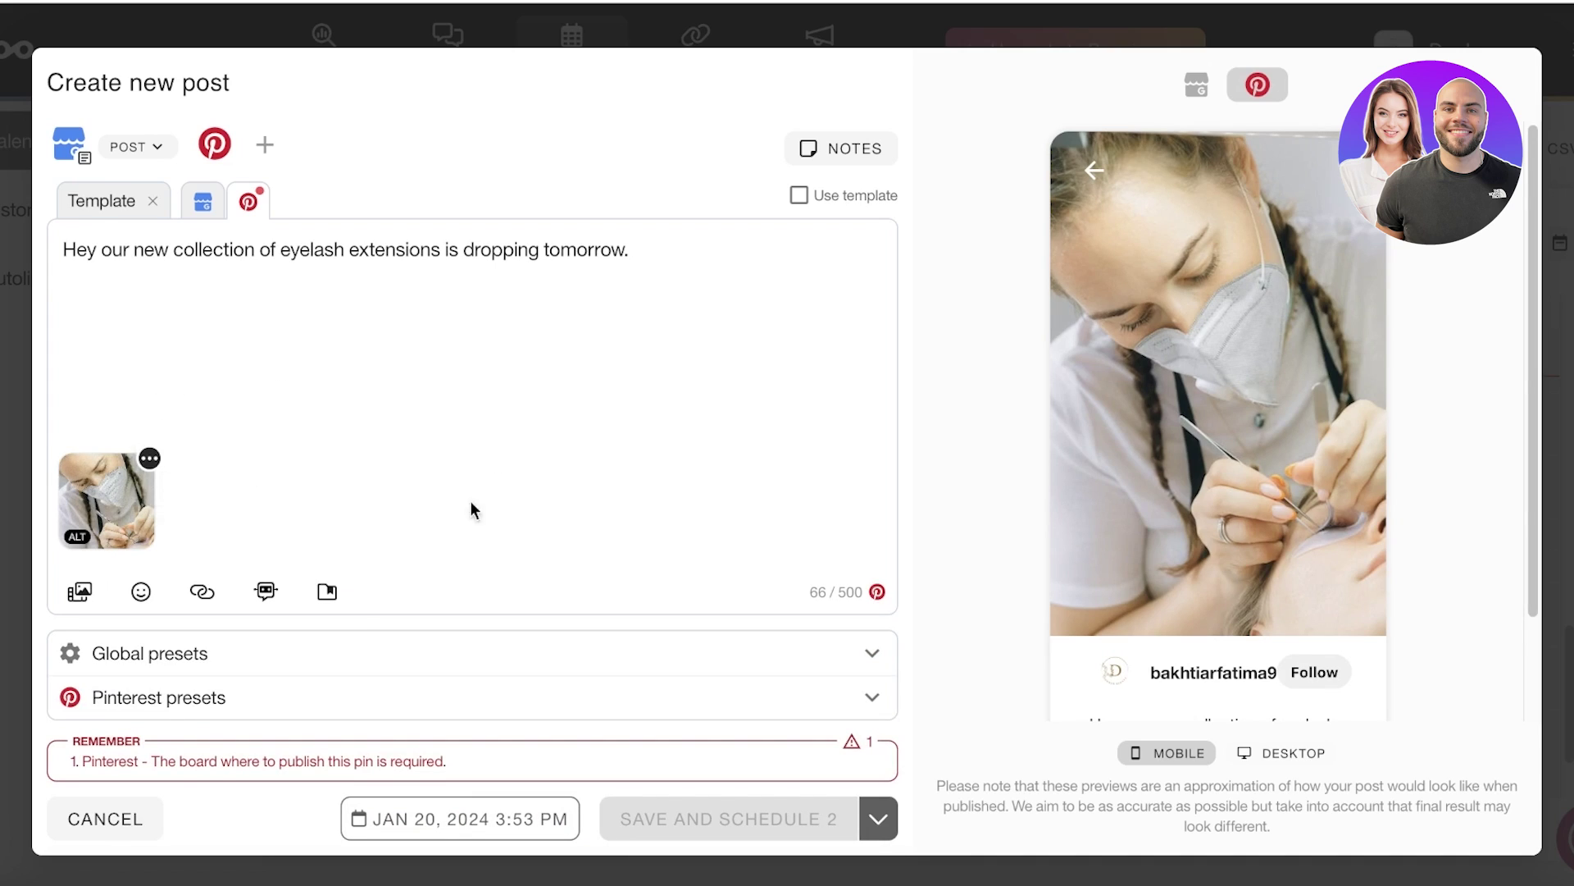
left_click_drag(311, 763, 442, 765)
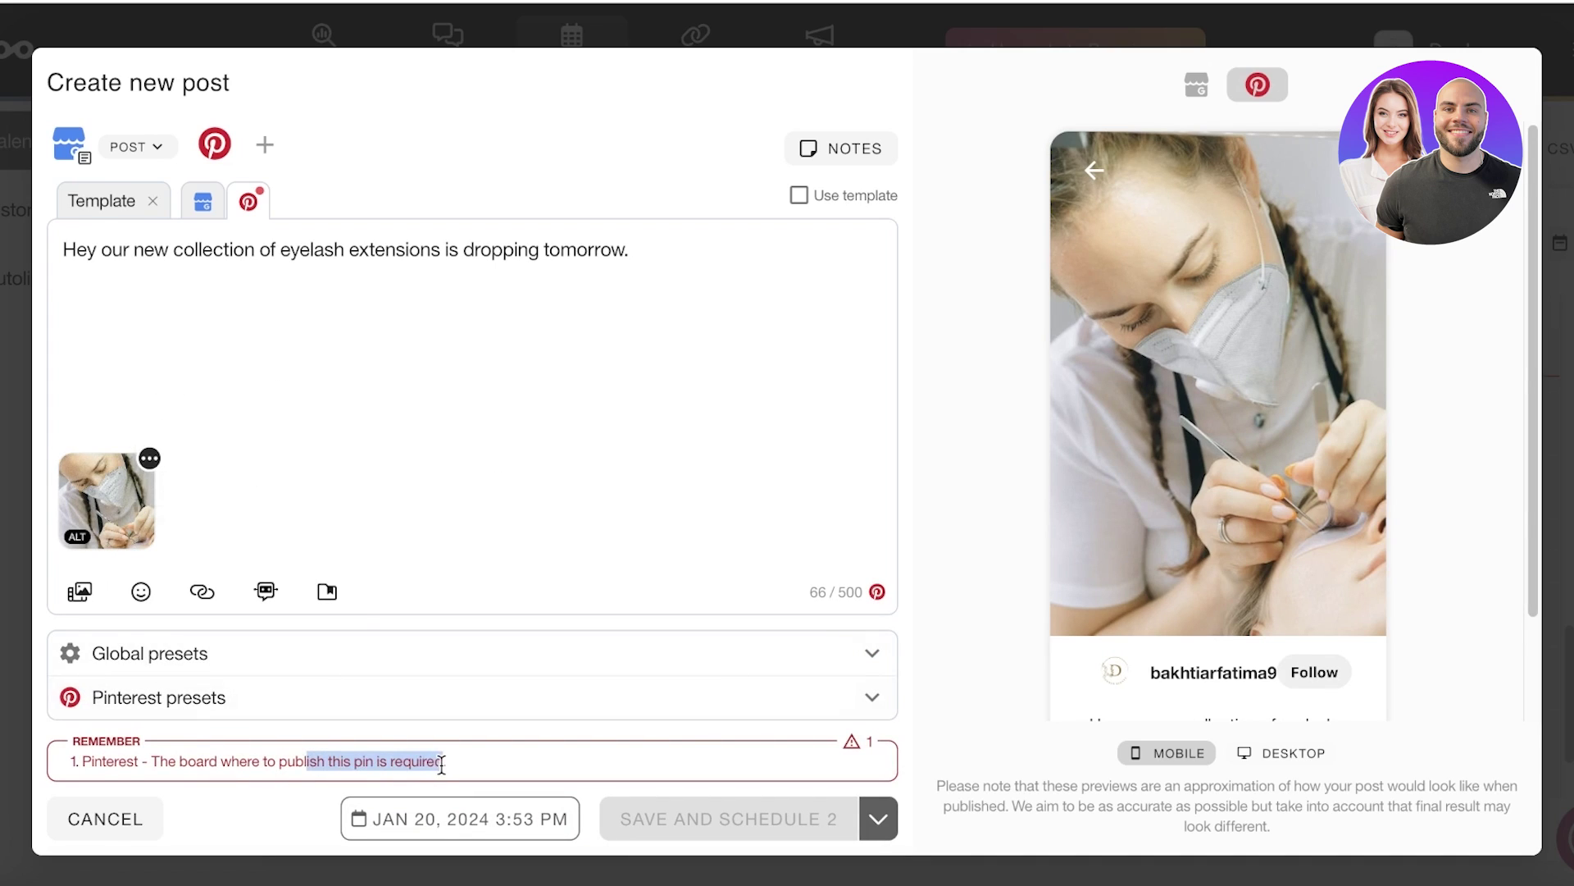
left_click(478, 763)
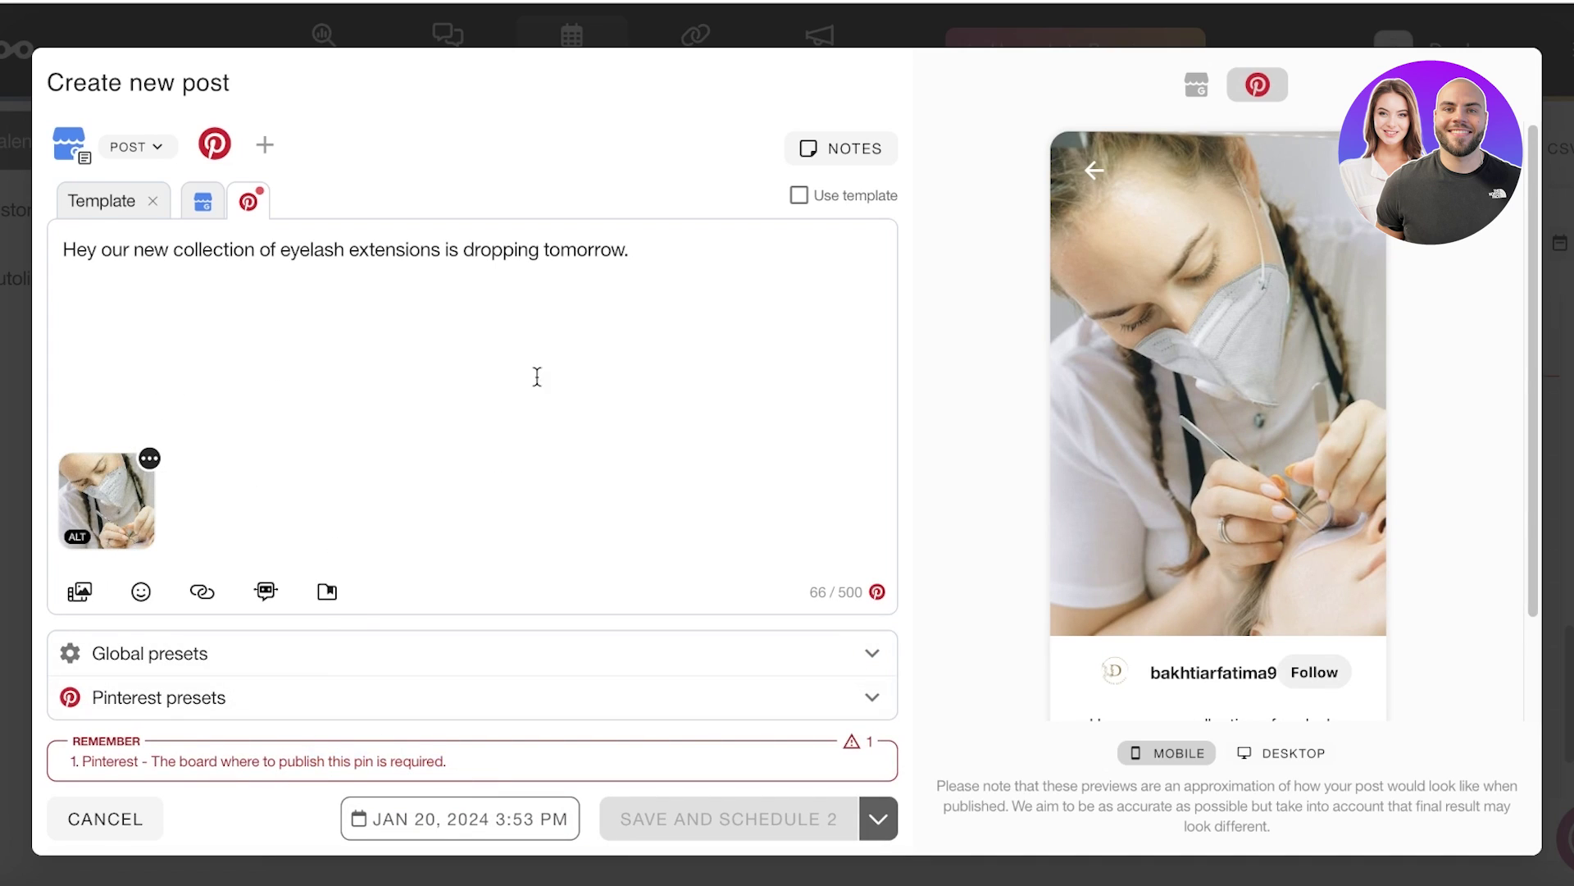
Step: Switch to the Pinterest version of the post and title the pin 'Lashes for the great'
left_click(202, 205)
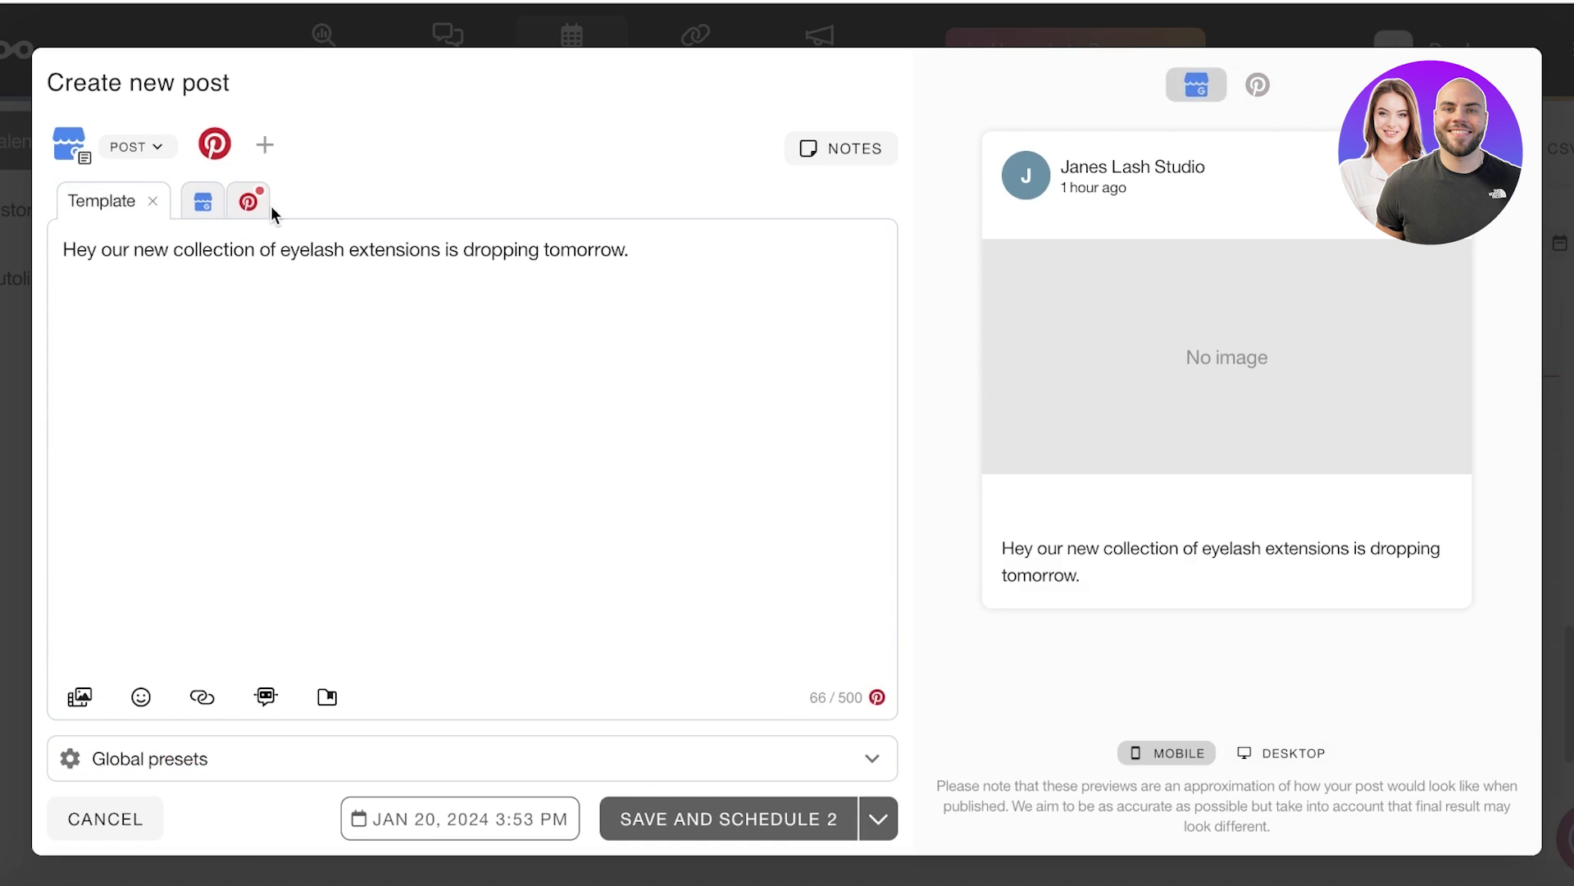
left_click(265, 210)
left_click(202, 213)
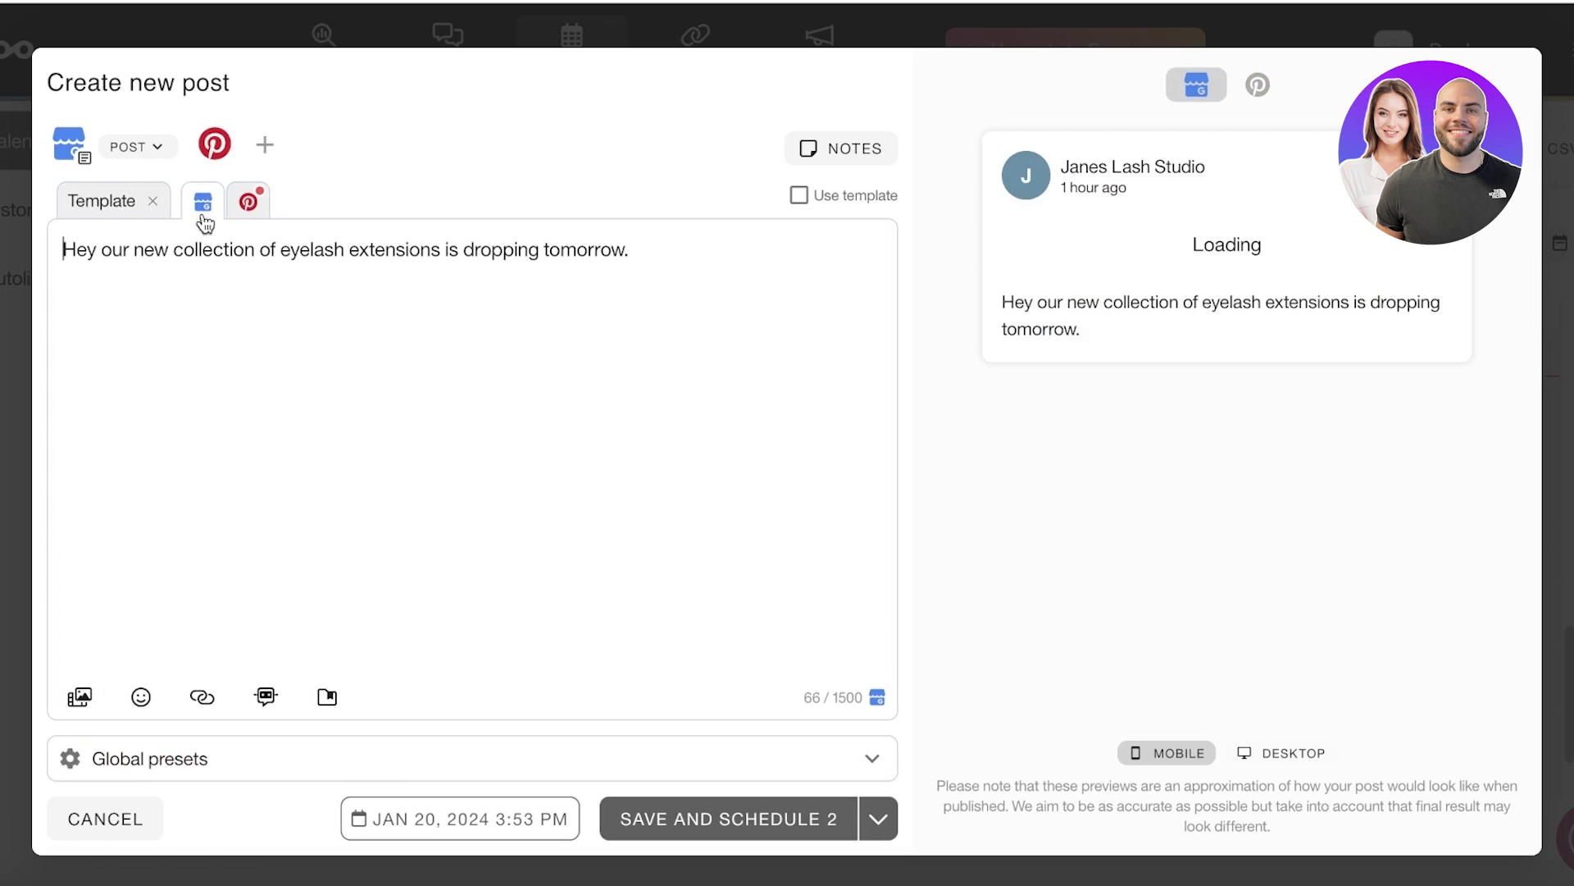
left_click(250, 201)
left_click(482, 697)
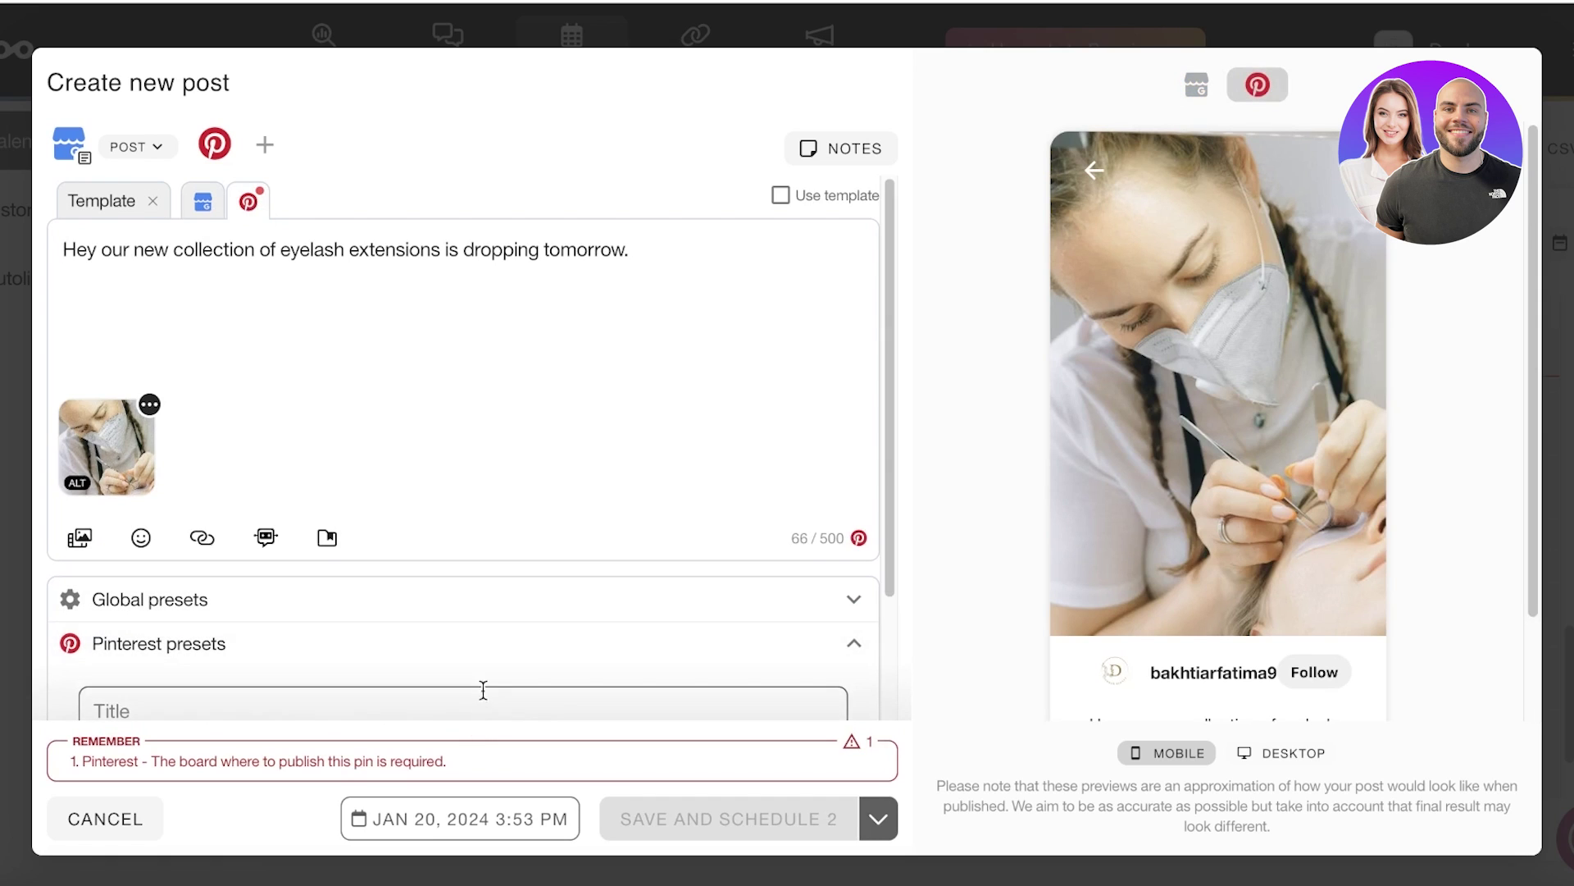
left_click(399, 548)
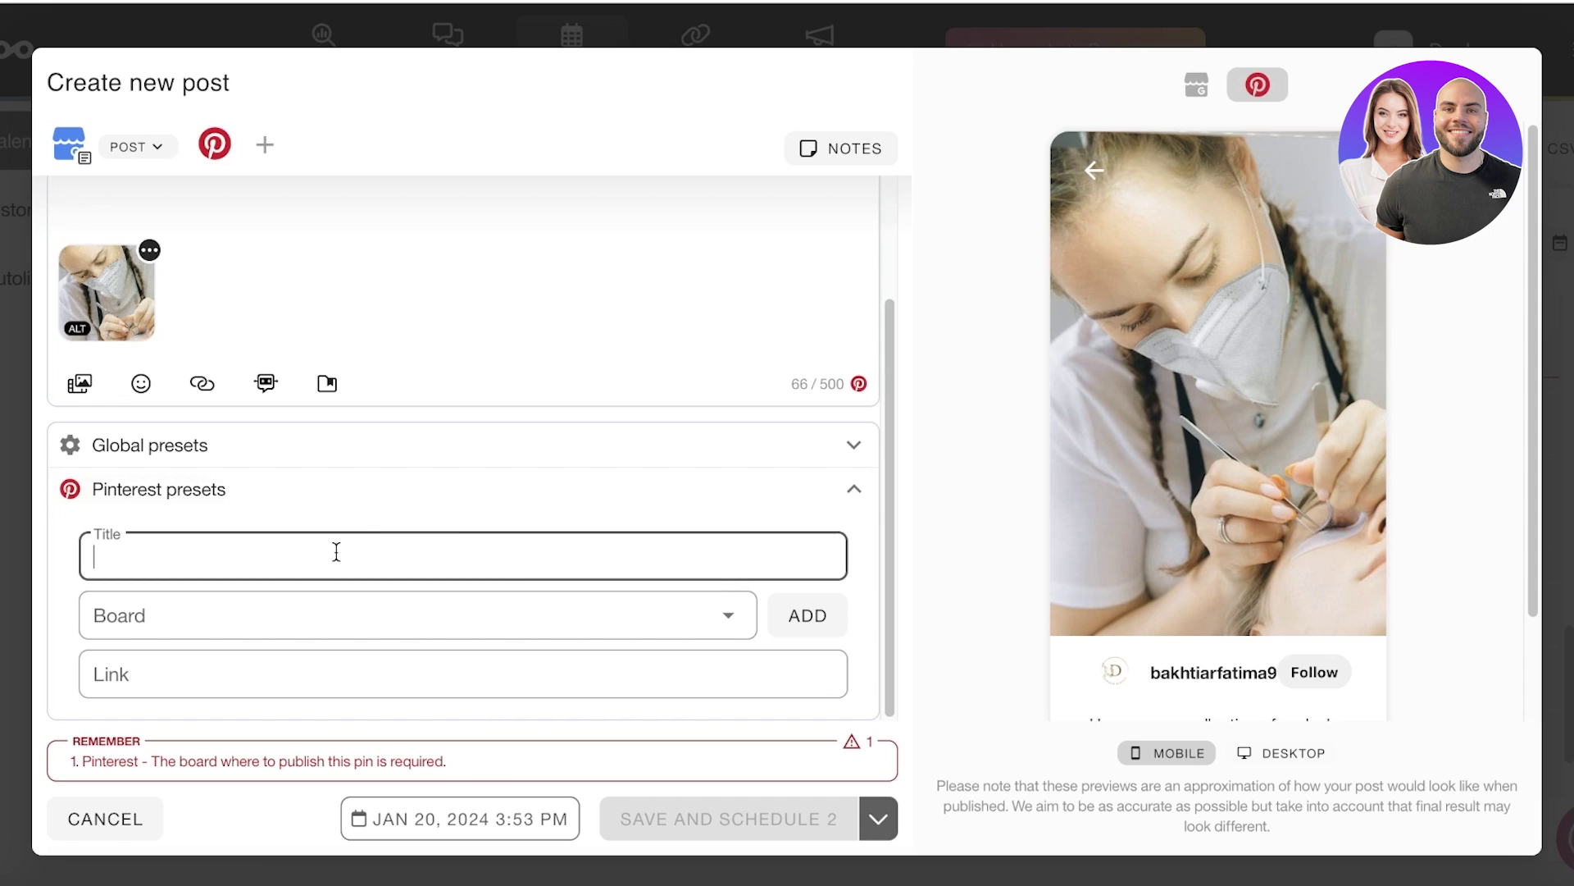
type("Lashes for the great")
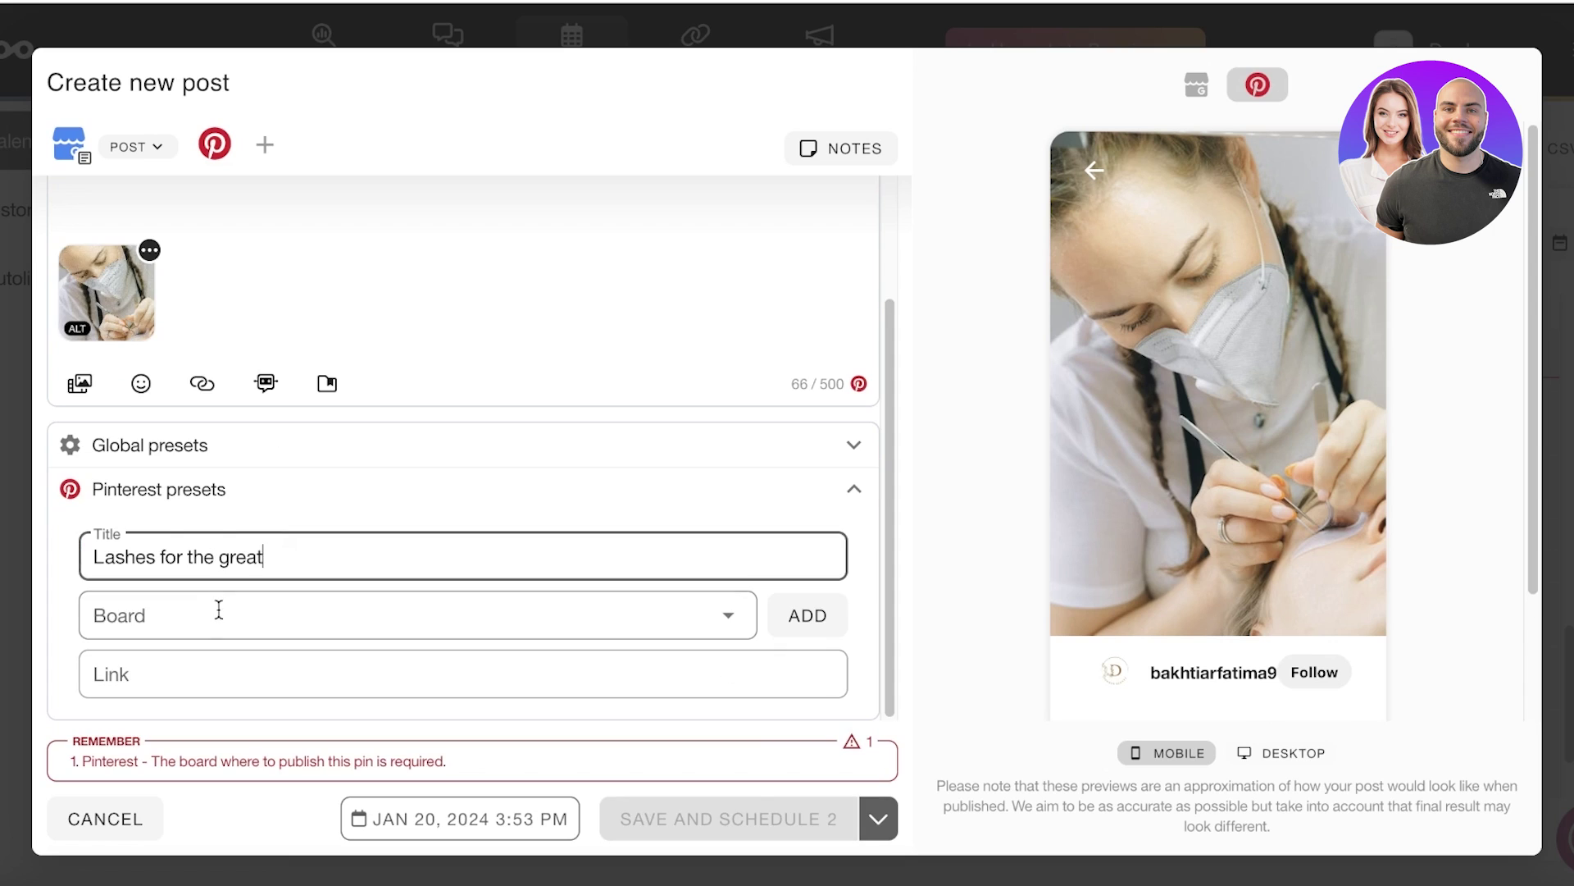
Step: Assign the pin to the VIOLET board and begin adding a destination link
left_click(219, 607)
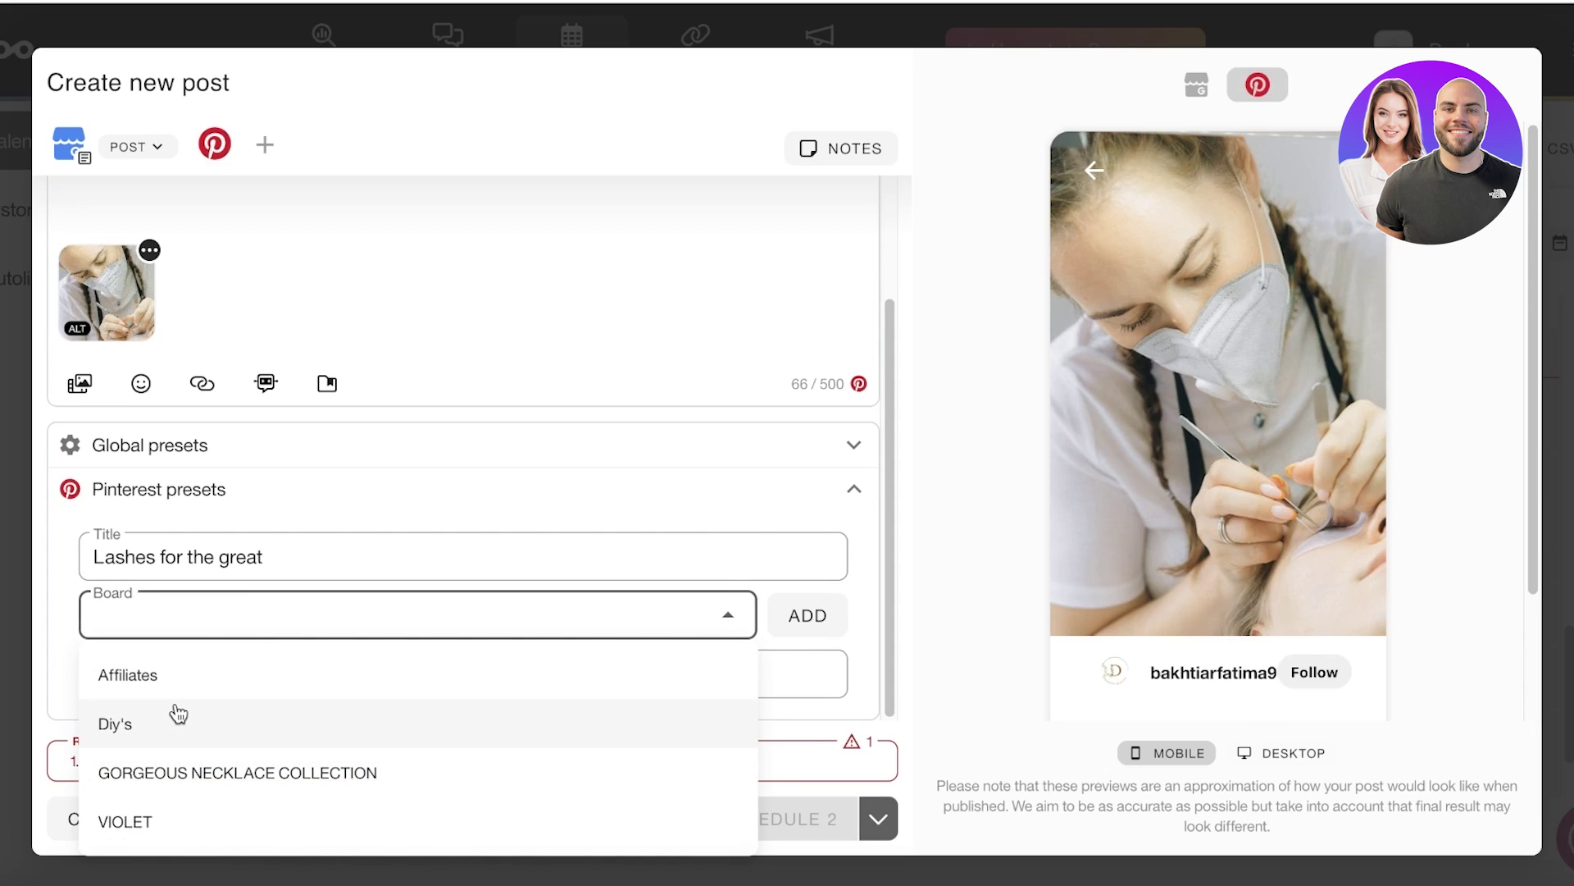
left_click(169, 827)
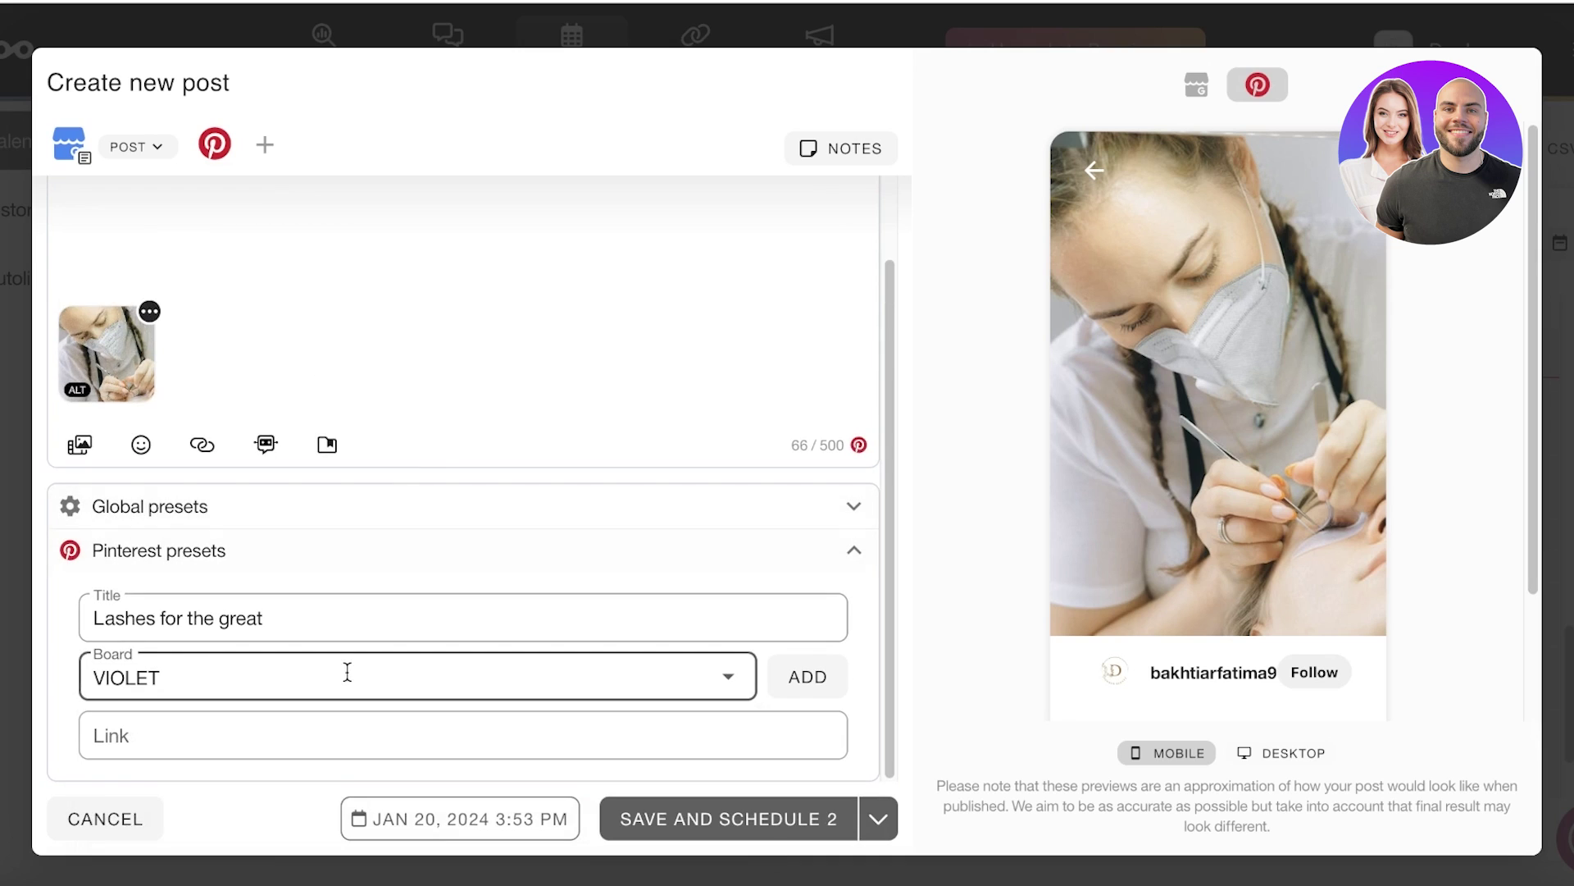
left_click(333, 723)
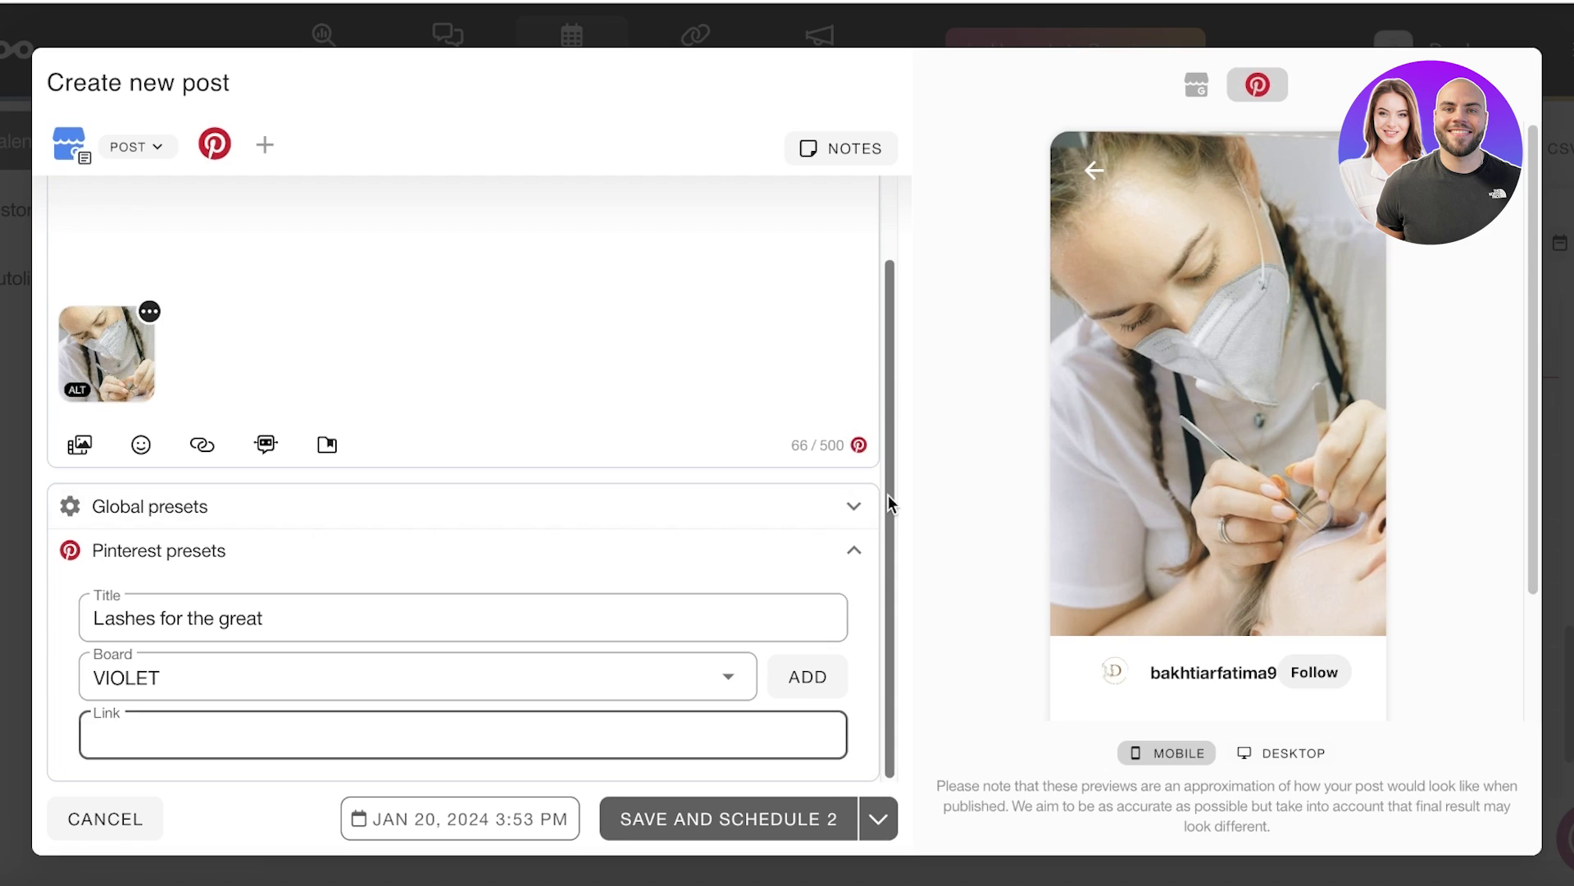
left_click(484, 835)
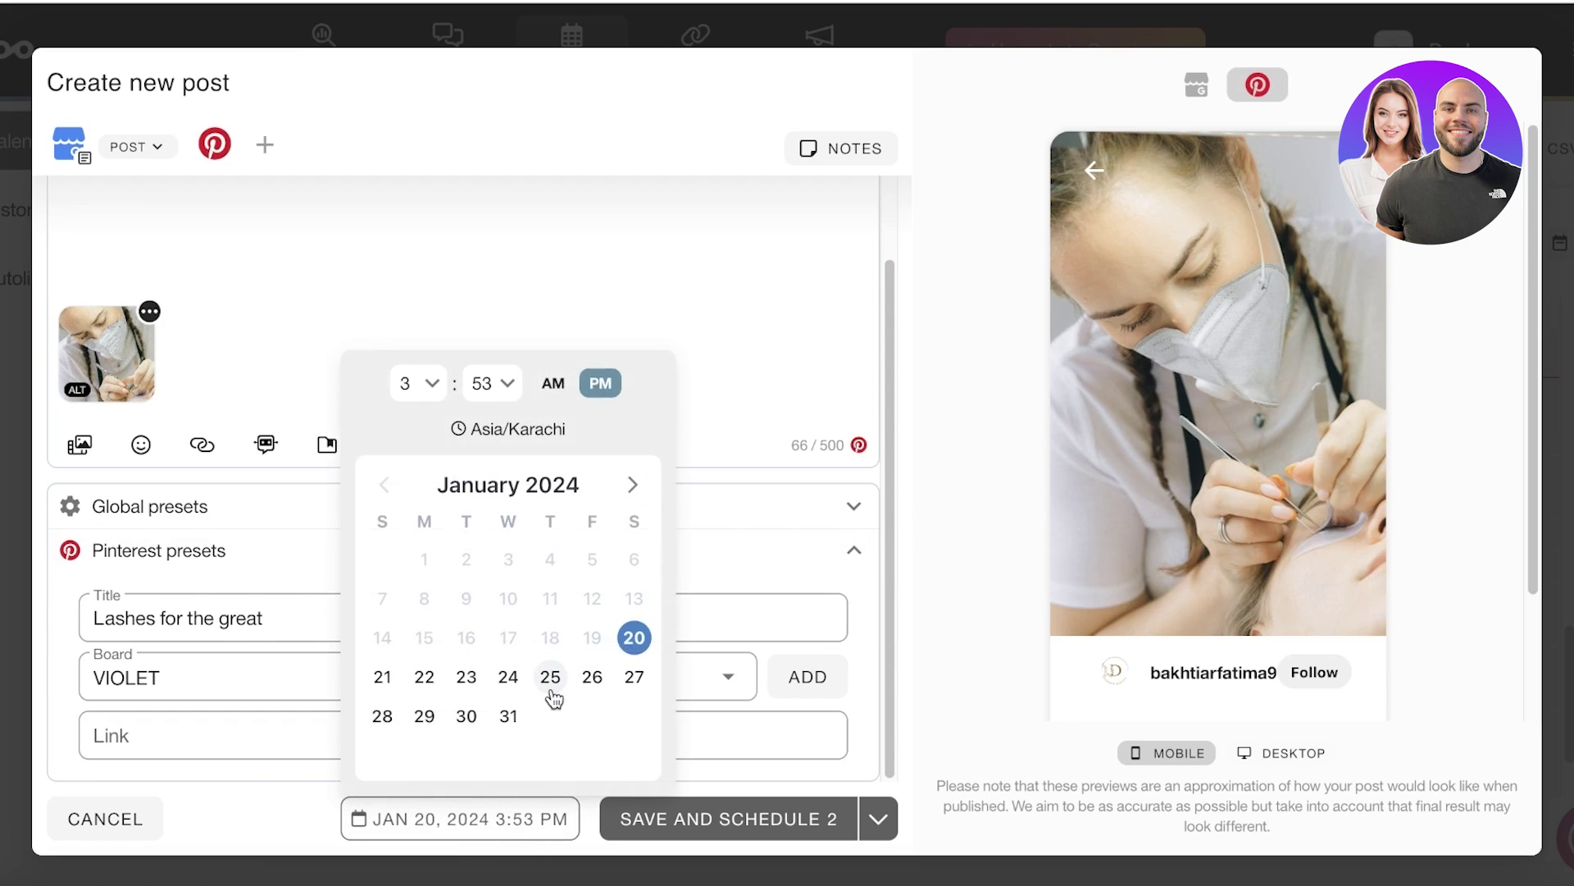
Step: Set the publish date to Jan 22, 2024 at 3:53 PM and review the save options
left_click(424, 677)
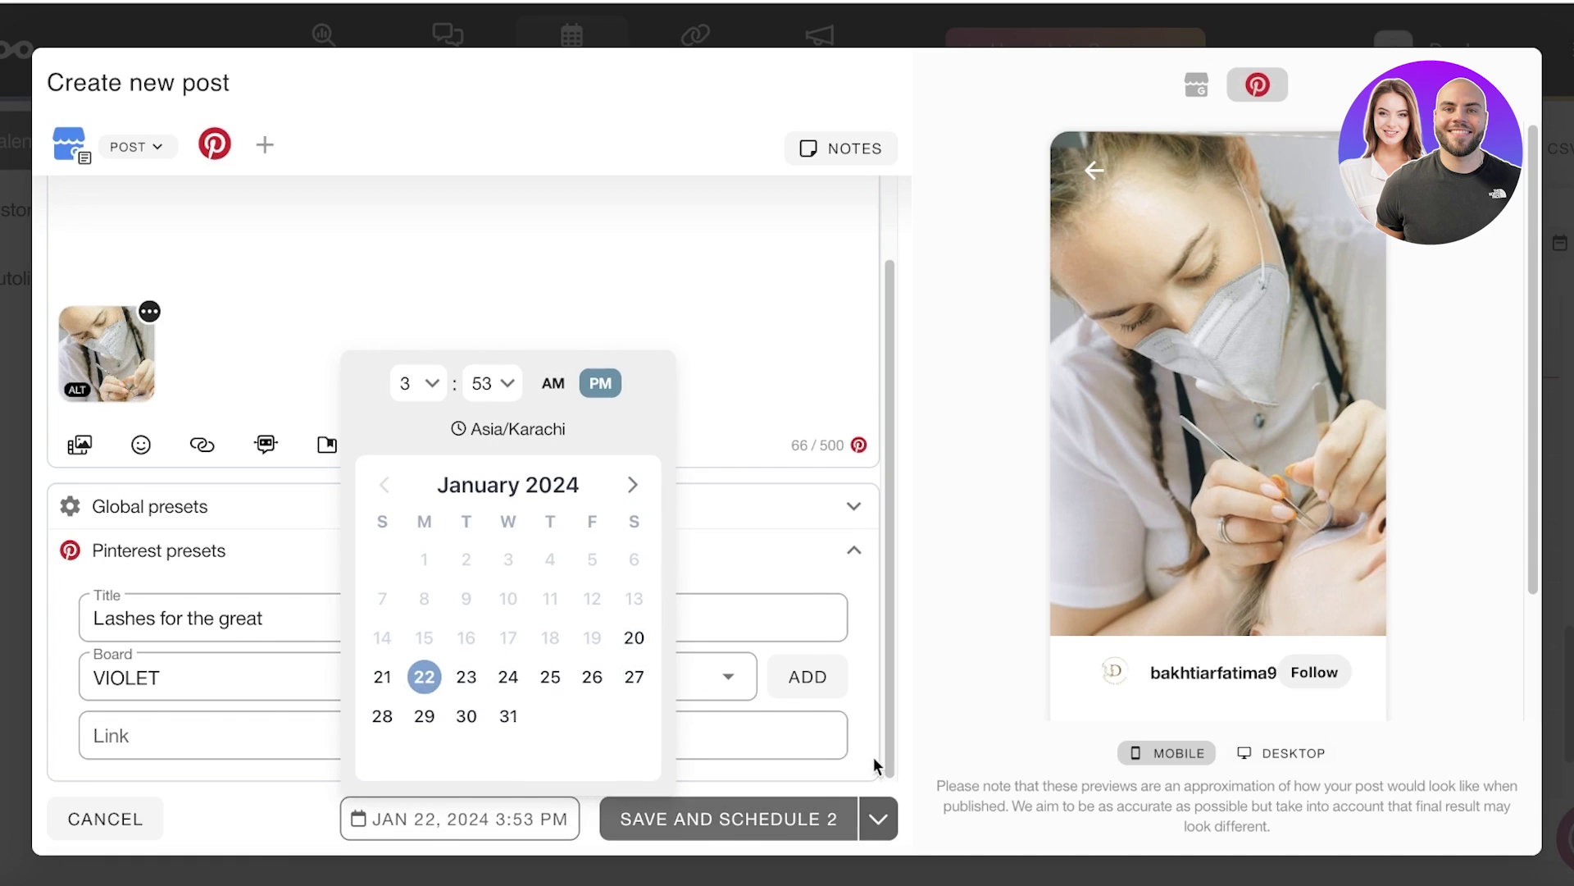
left_click(457, 816)
left_click(457, 815)
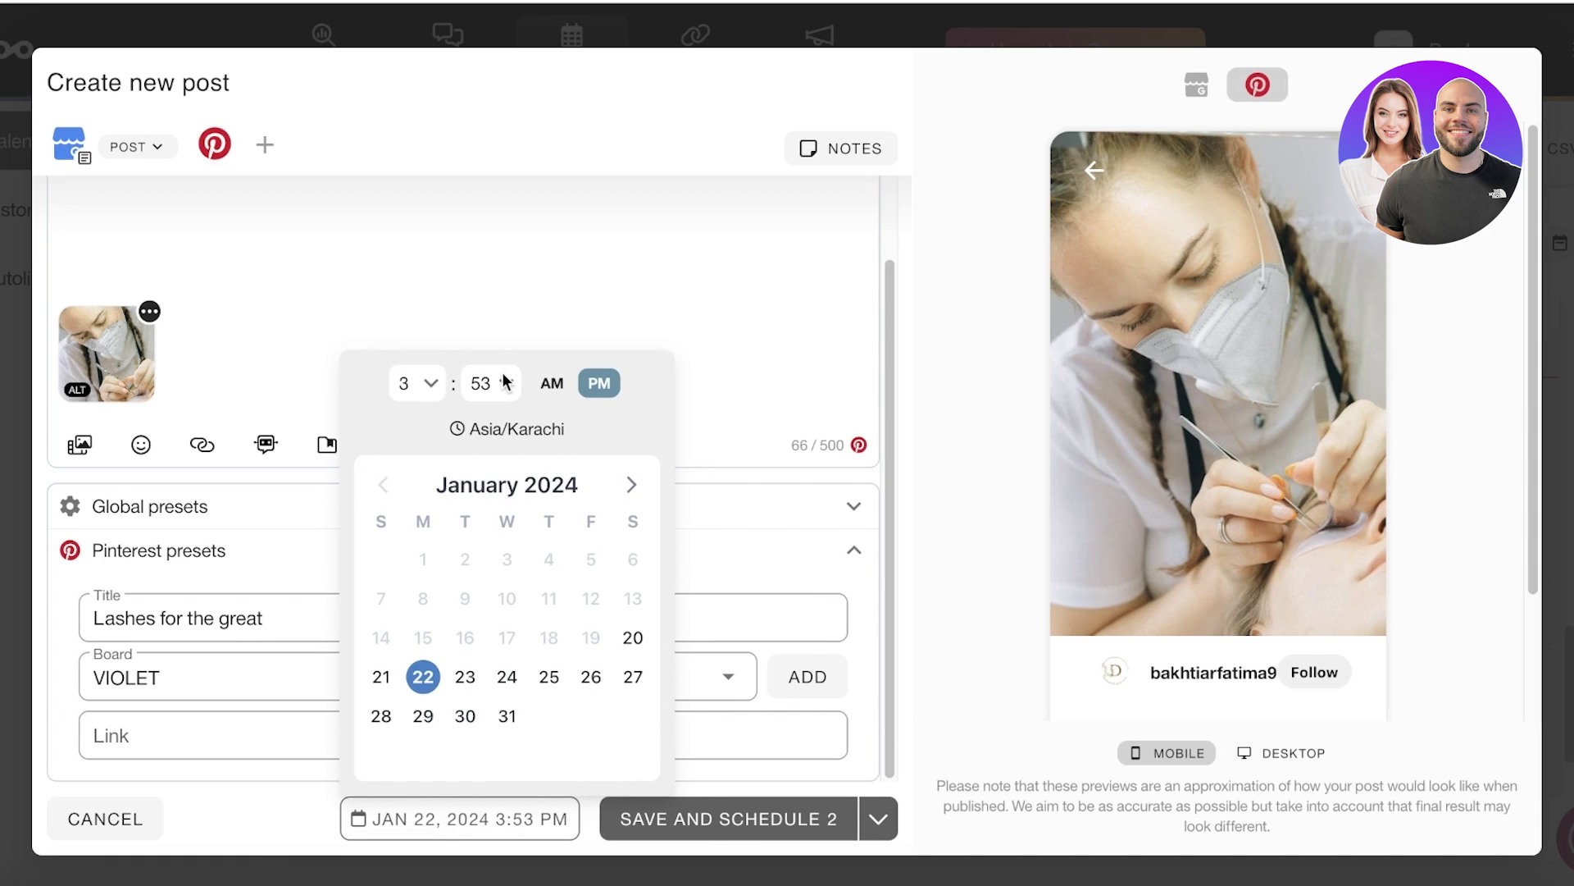
left_click(878, 821)
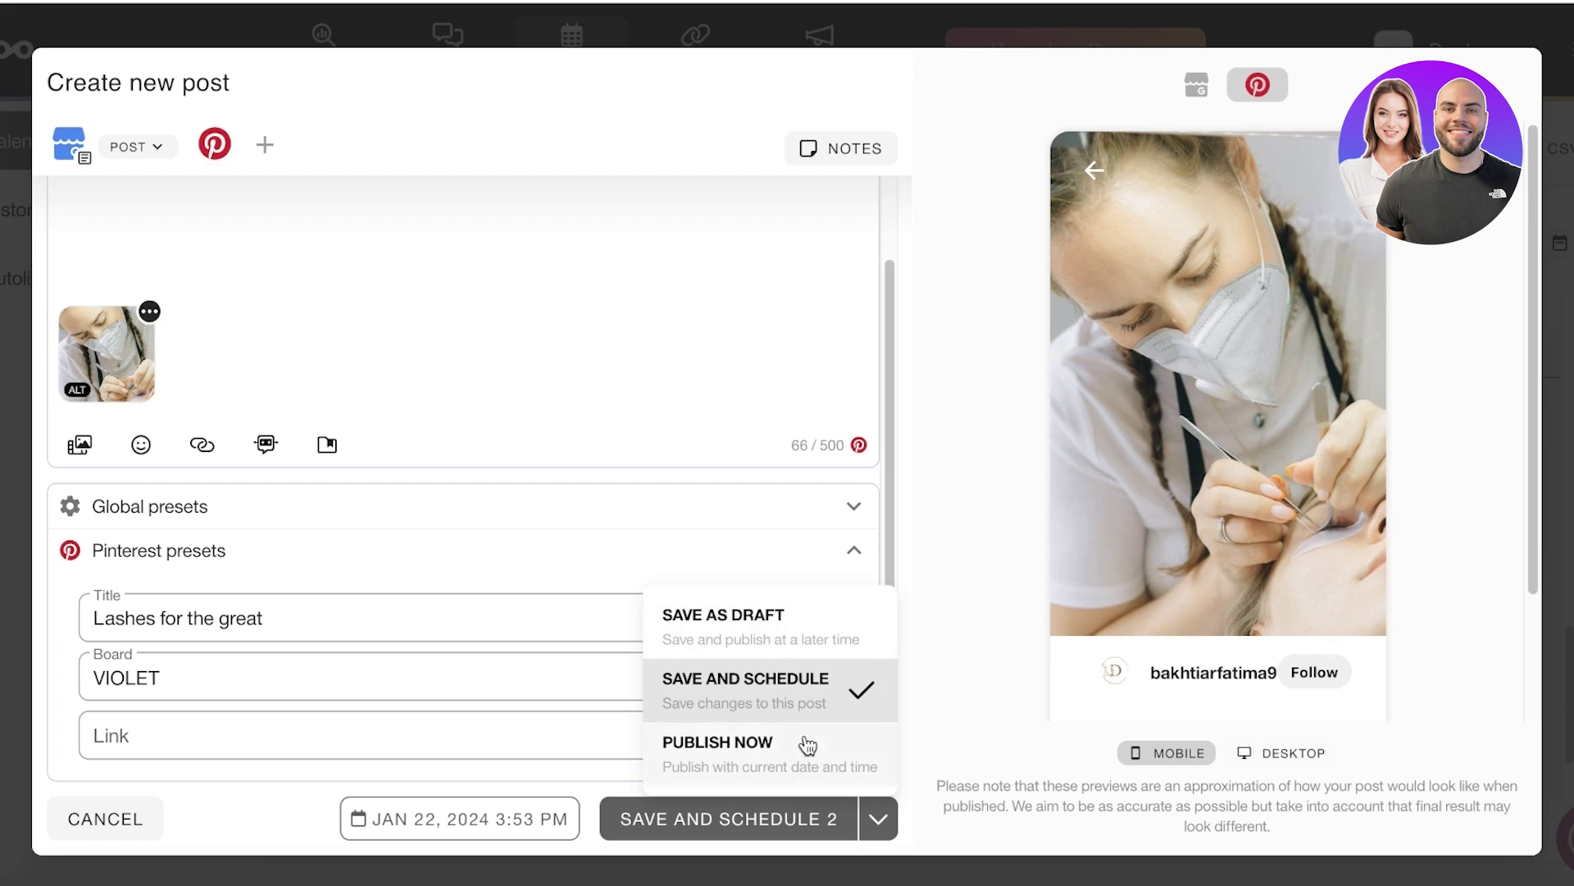
left_click(1341, 617)
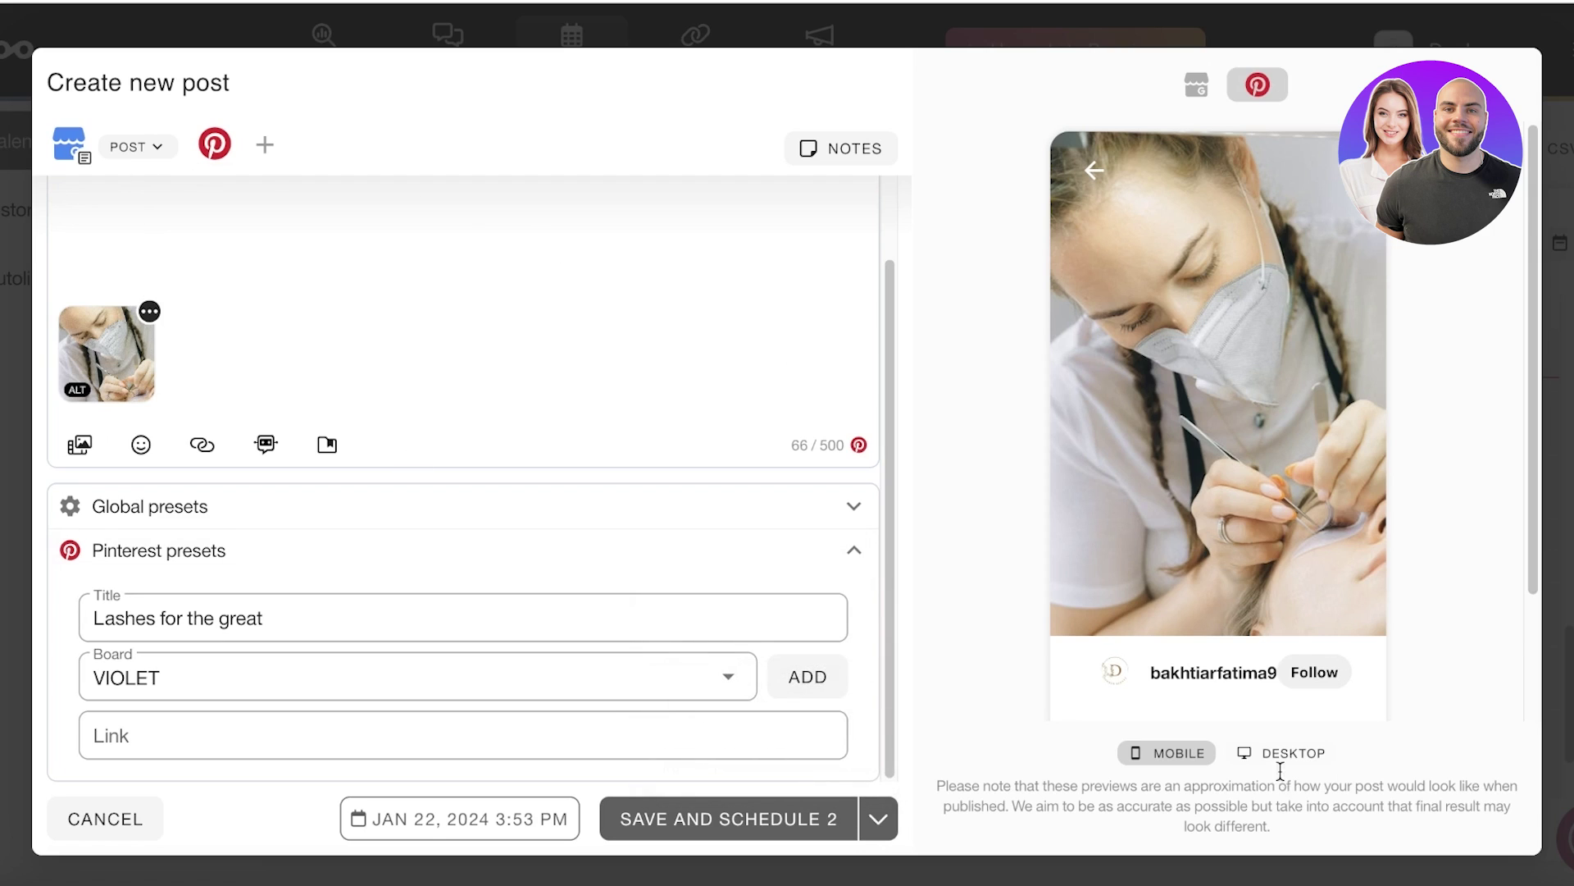
Step: Preview the post in mobile layout for both Google Business and Pinterest
left_click(1188, 753)
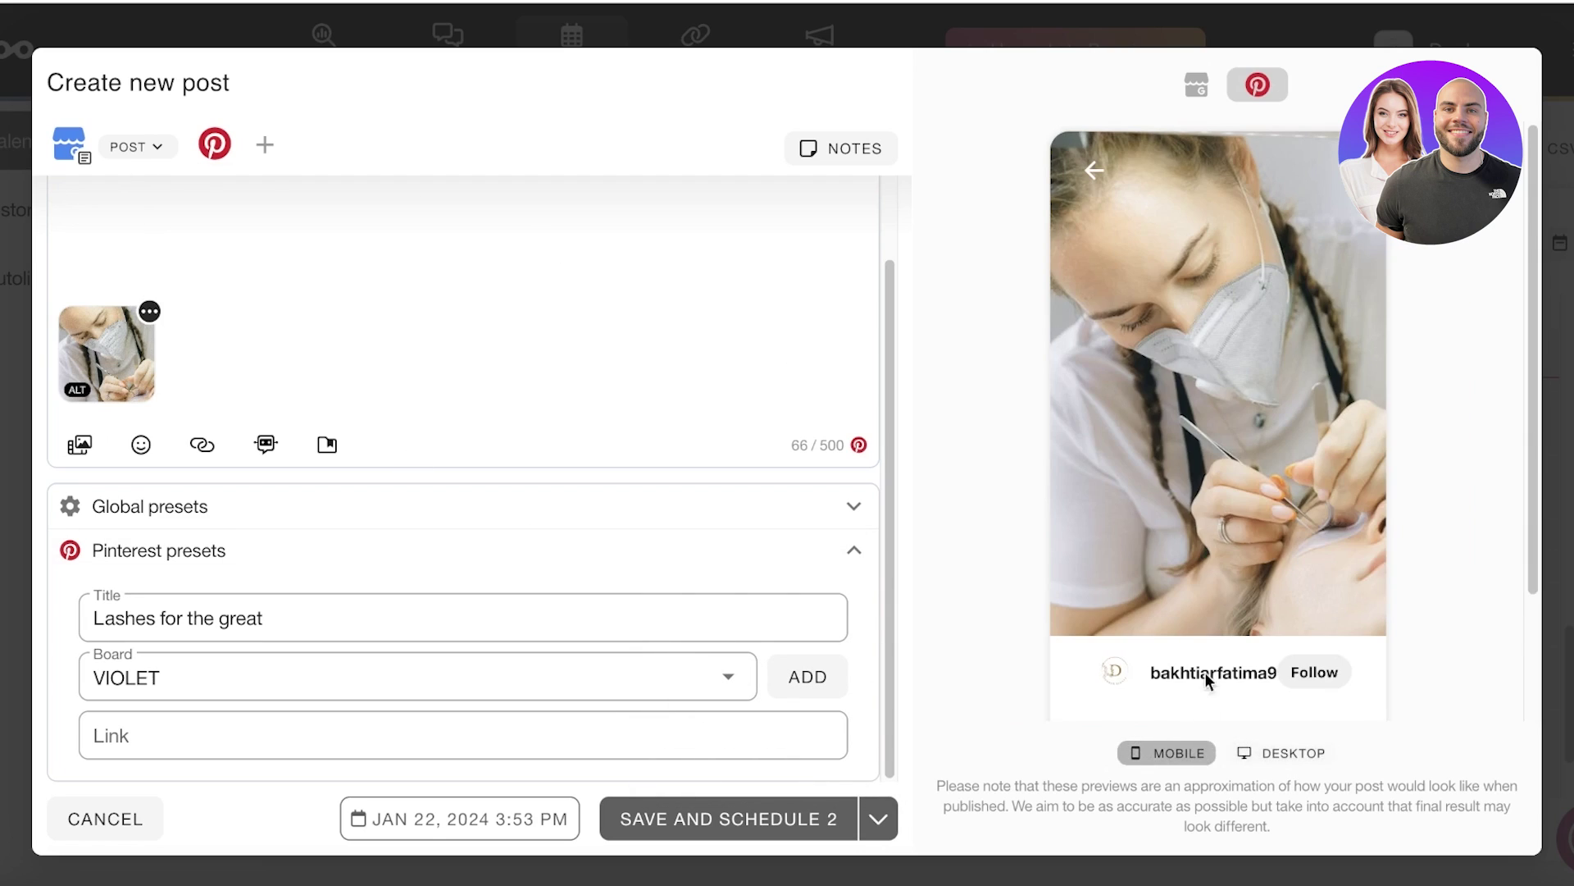
left_click(1196, 88)
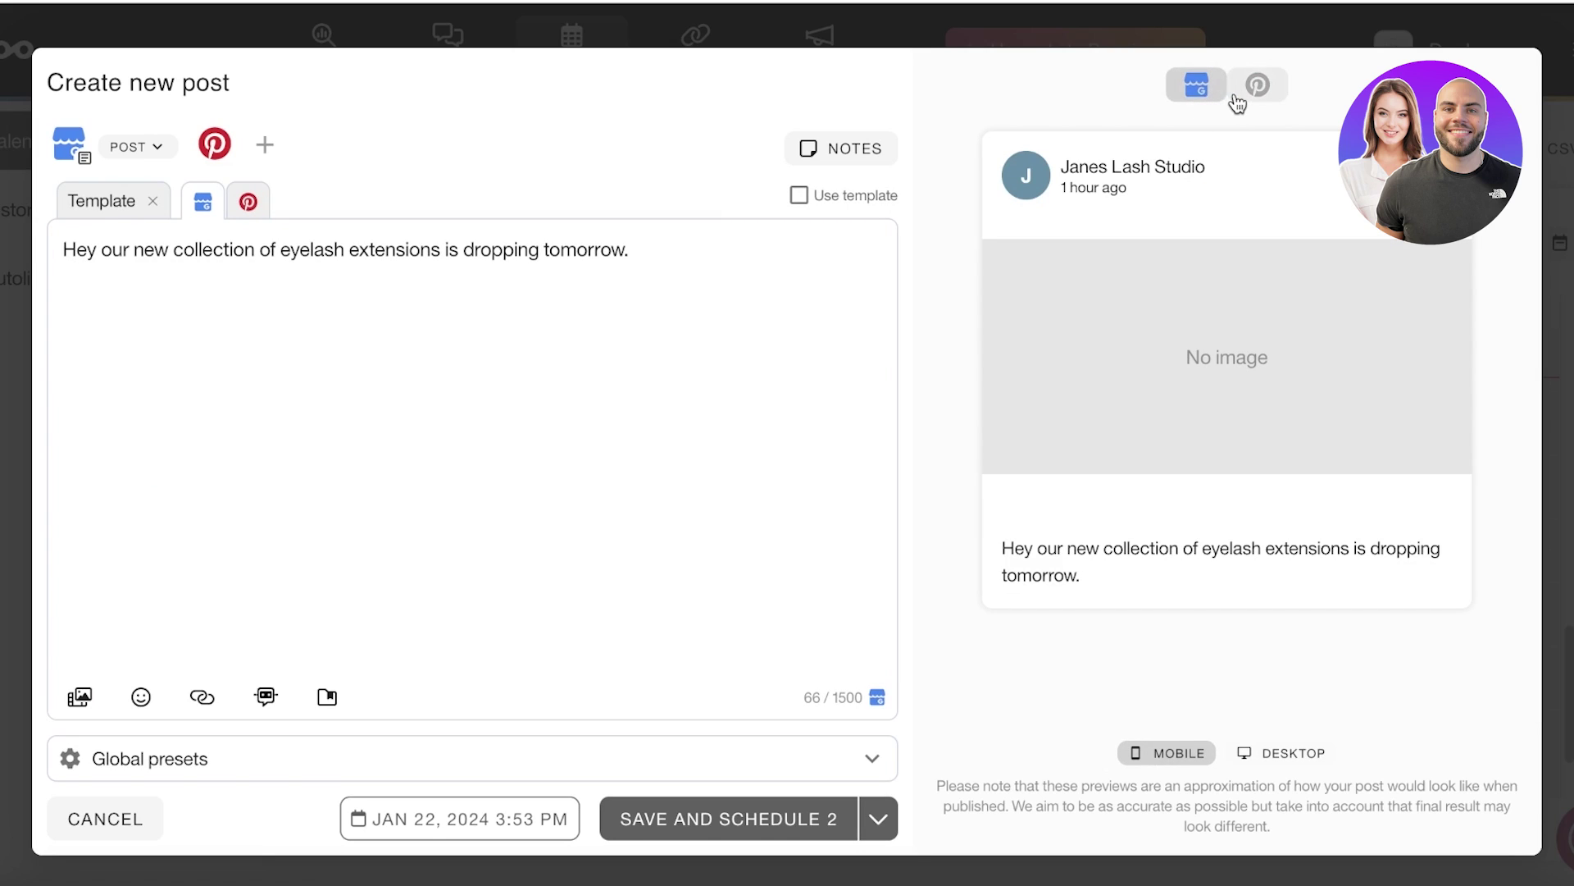
left_click(1242, 97)
Step: Save and schedule both posts for Jan 22 at 3:53 PM, back on the Planning calendar
left_click(1214, 92)
left_click(784, 812)
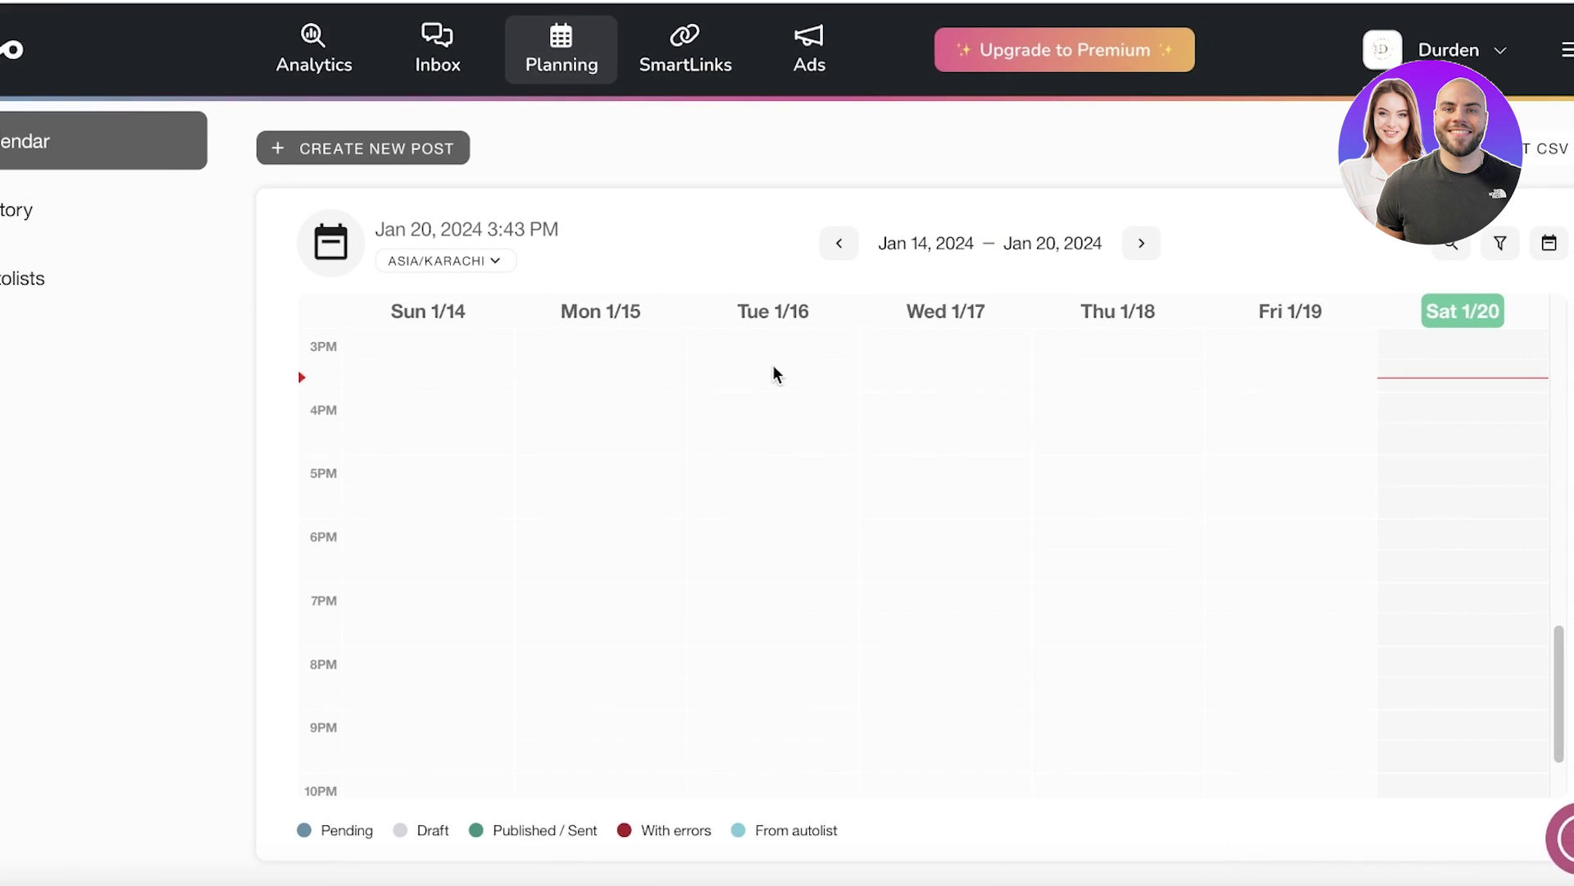
scroll(516, 525, "down", 2)
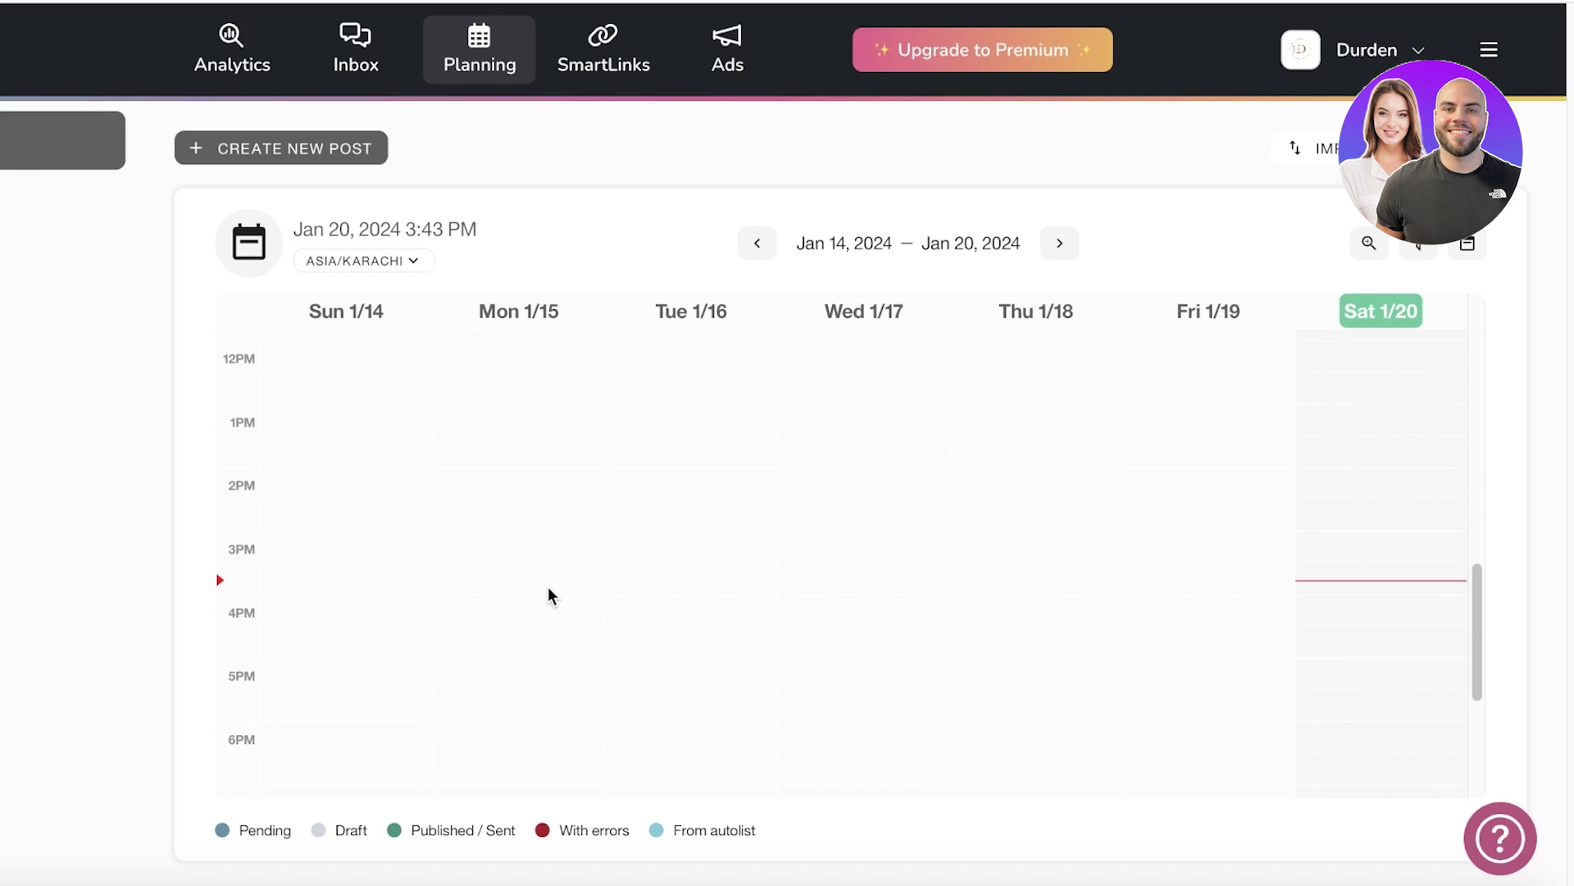
Step: Switch the planner from Day to Month view and start a new post on Tuesday, January 23
left_click(1074, 252)
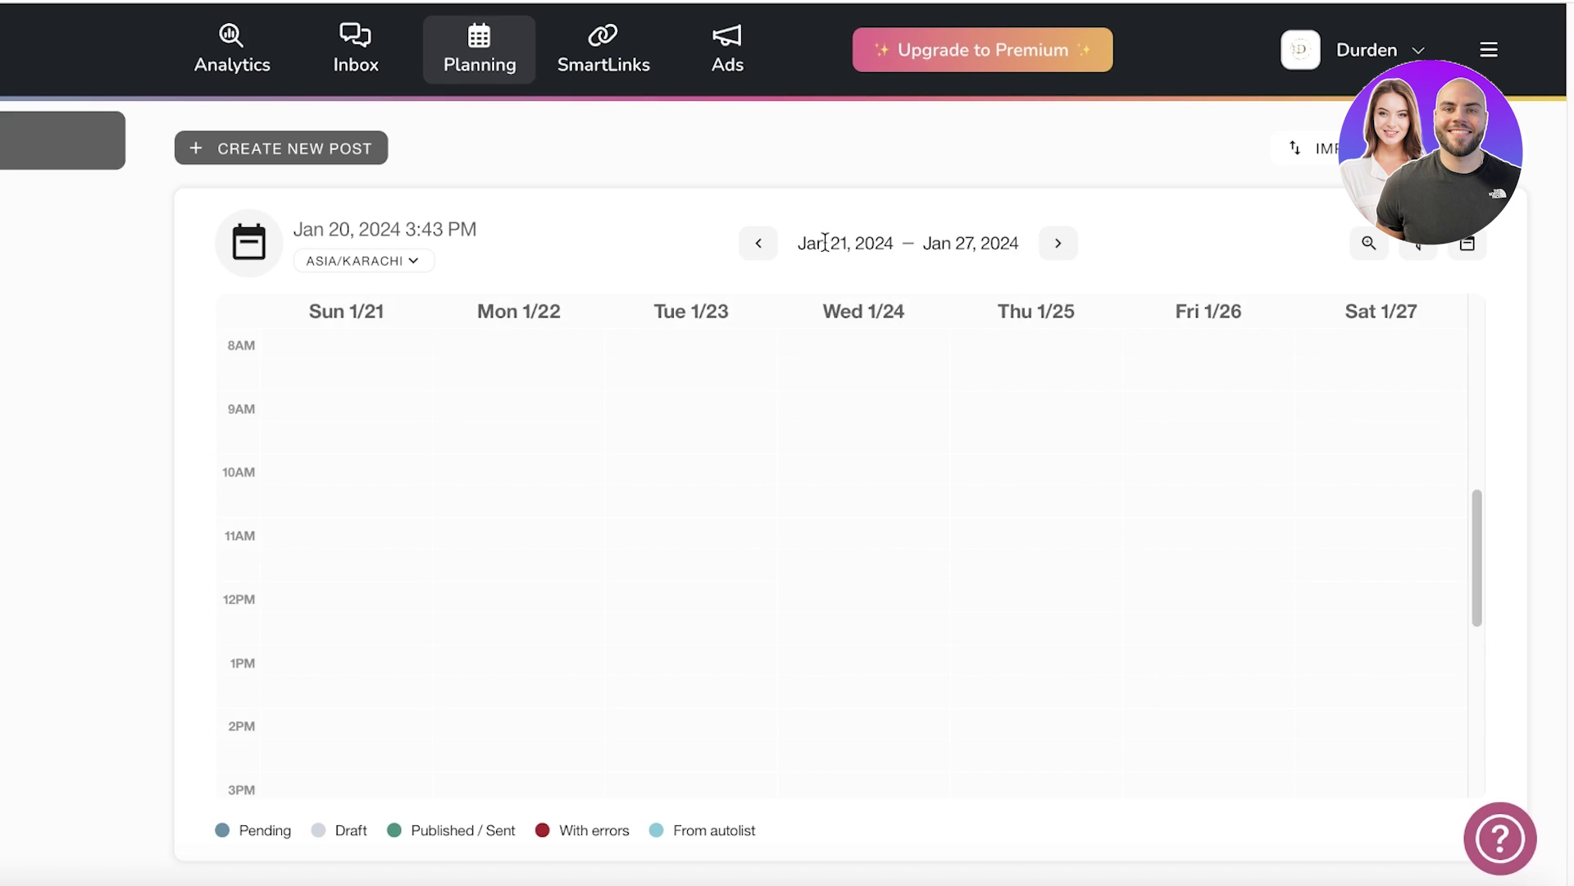
left_click(755, 242)
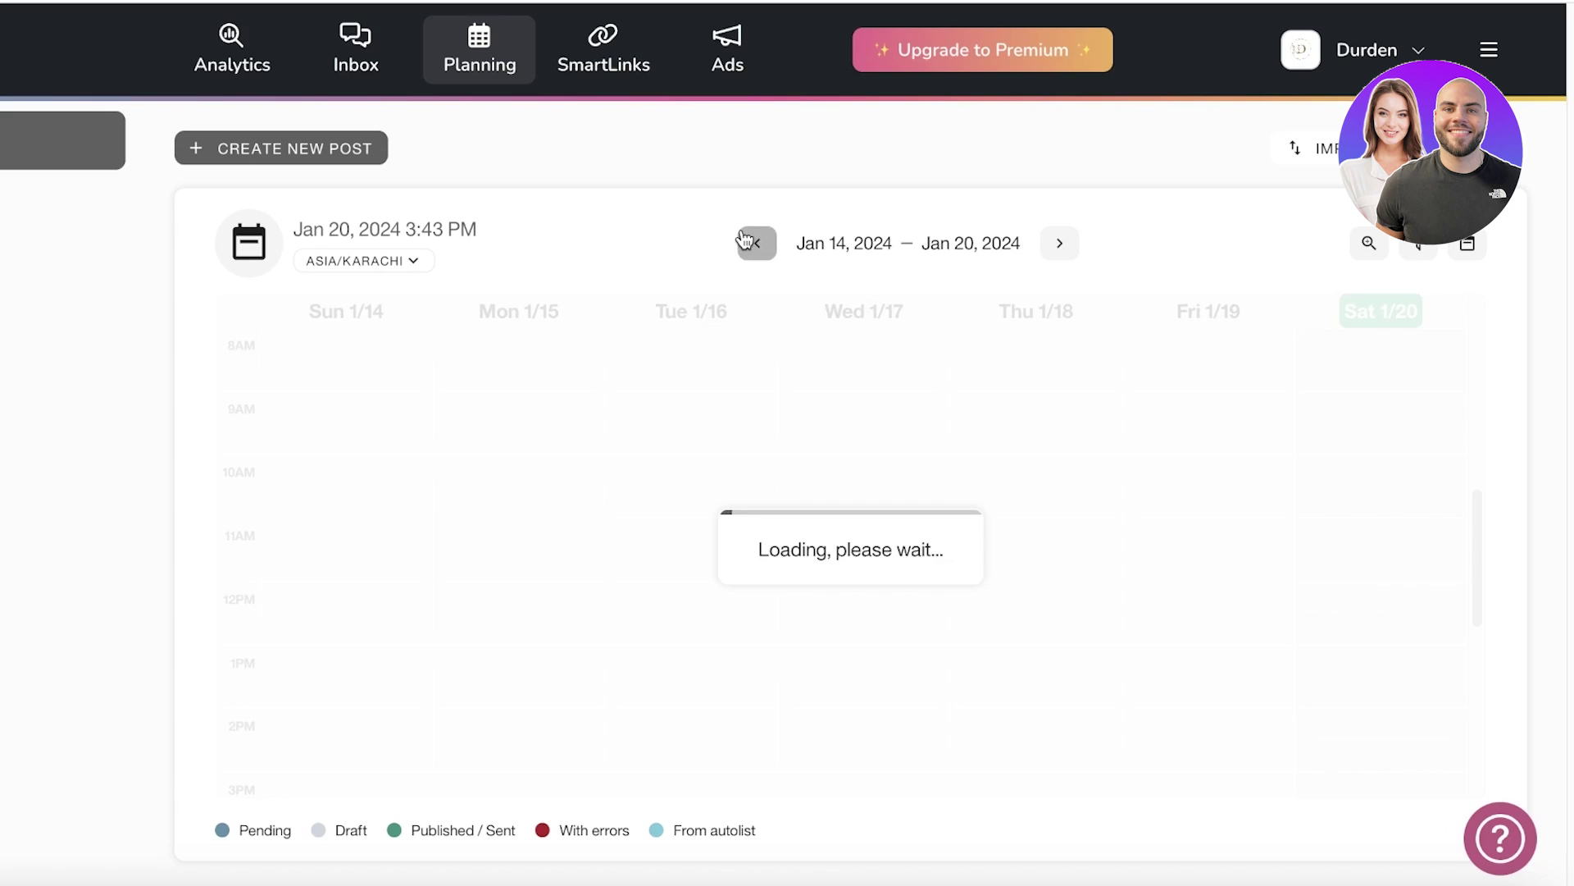
left_click(1467, 242)
left_click(1434, 302)
left_click(1467, 243)
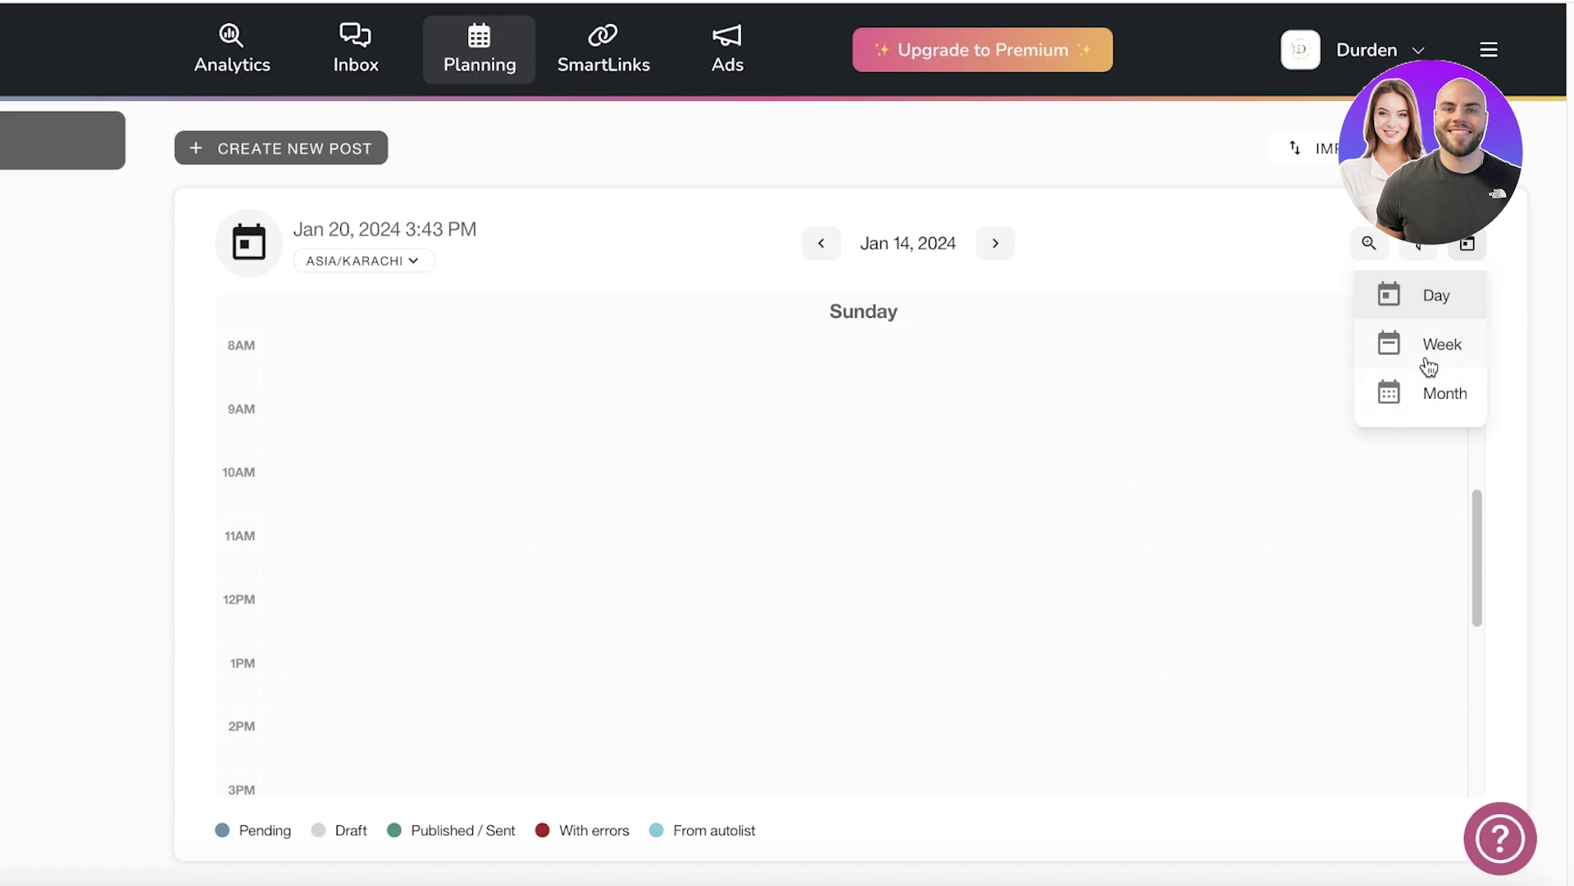
left_click(1444, 393)
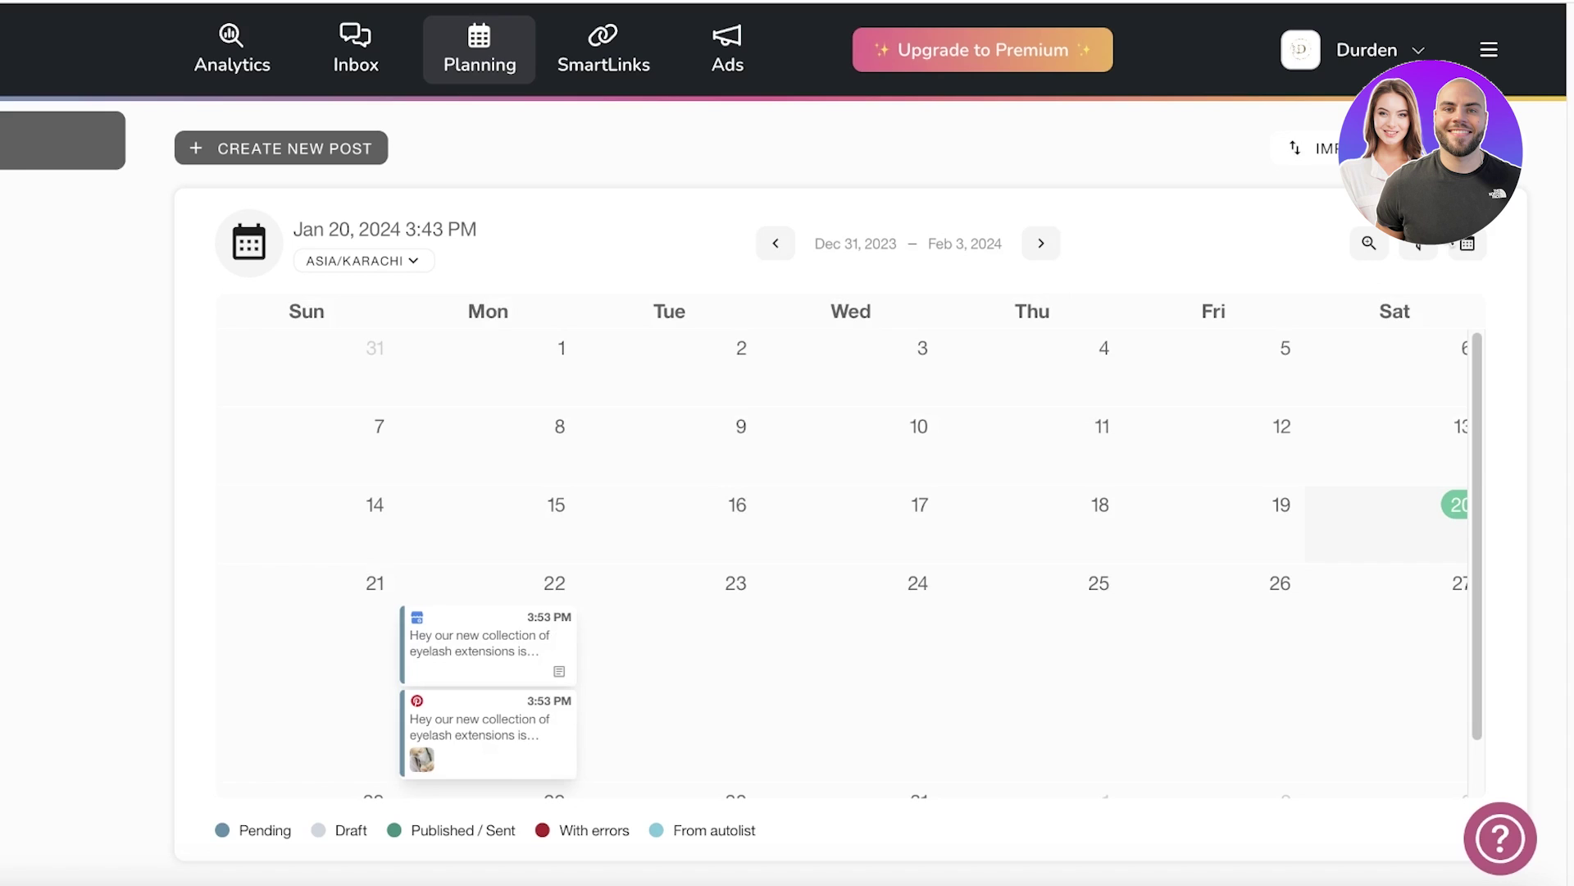
scroll(378, 503, "down", 1)
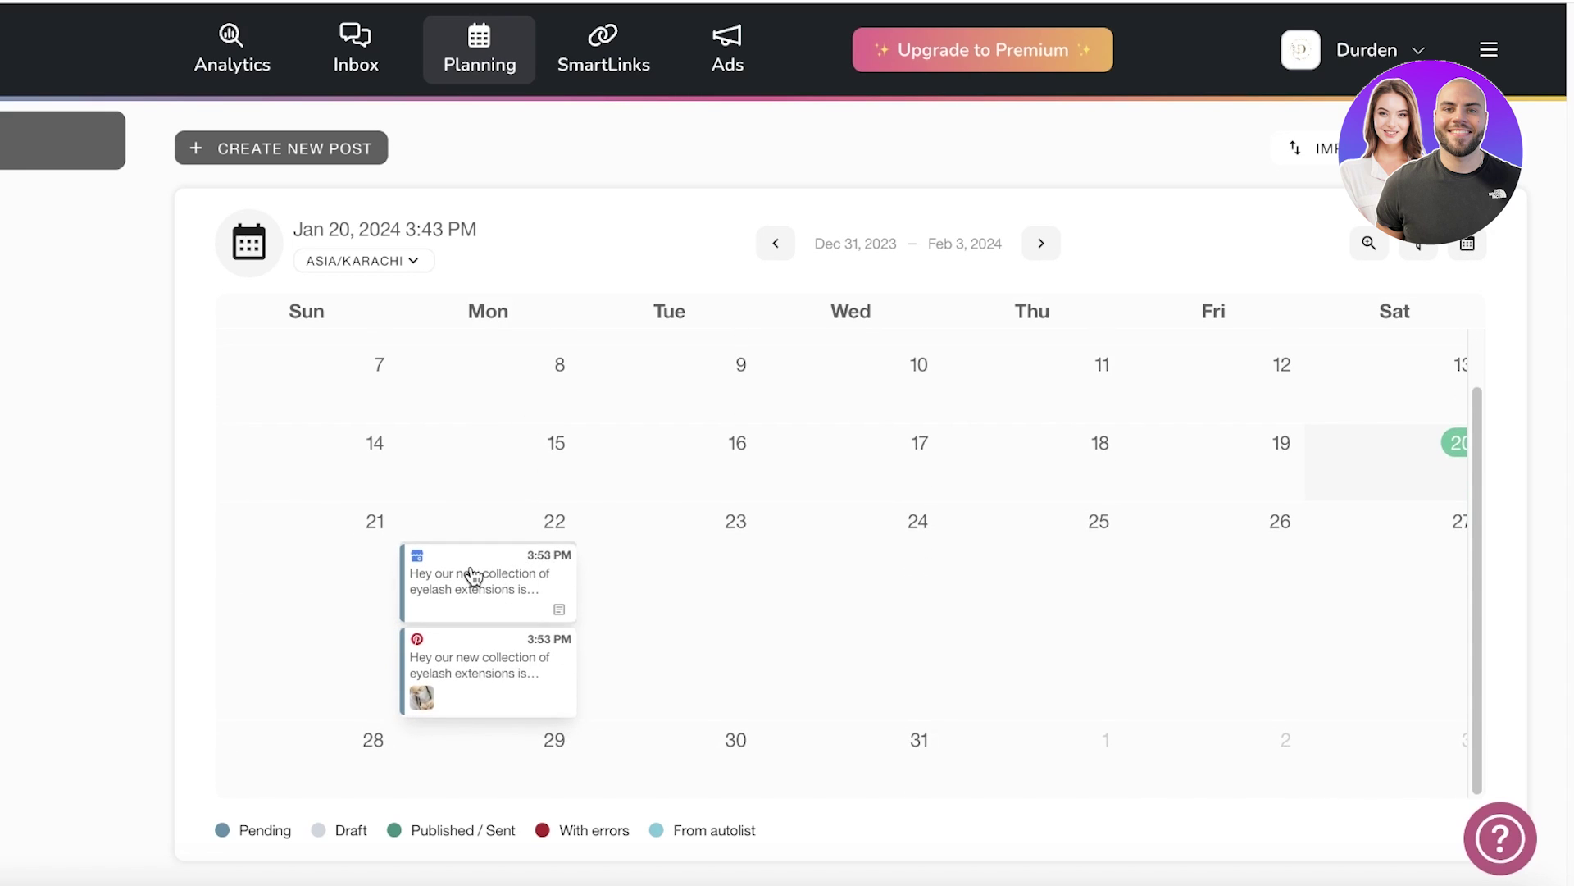
left_click(665, 566)
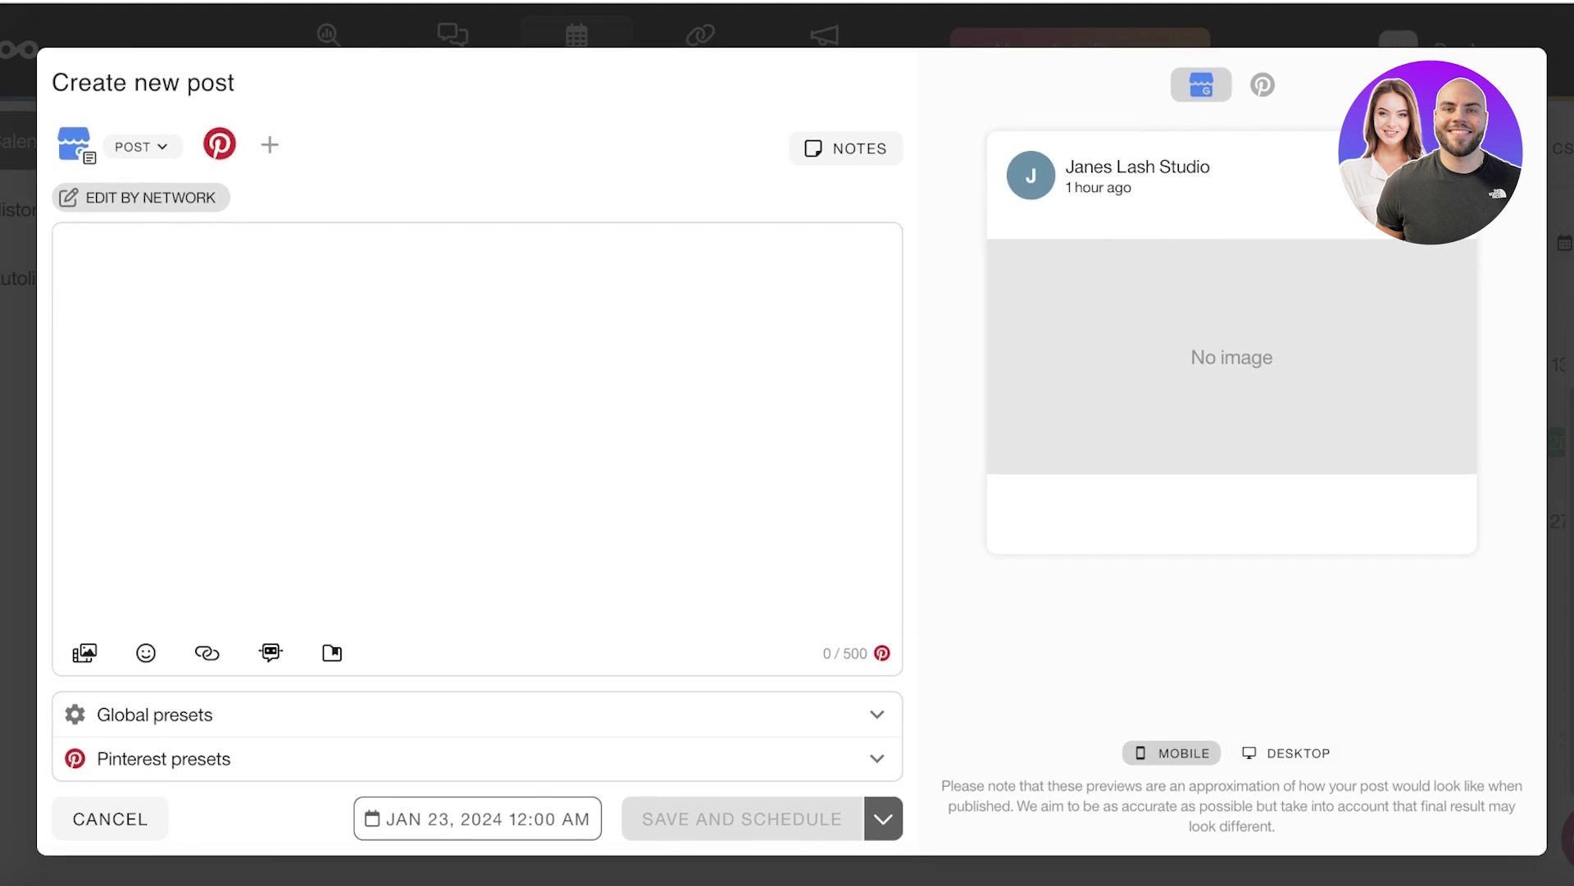
Step: Cancel the new post, open Analytics and dismiss the engagement ratio notice
left_click(107, 824)
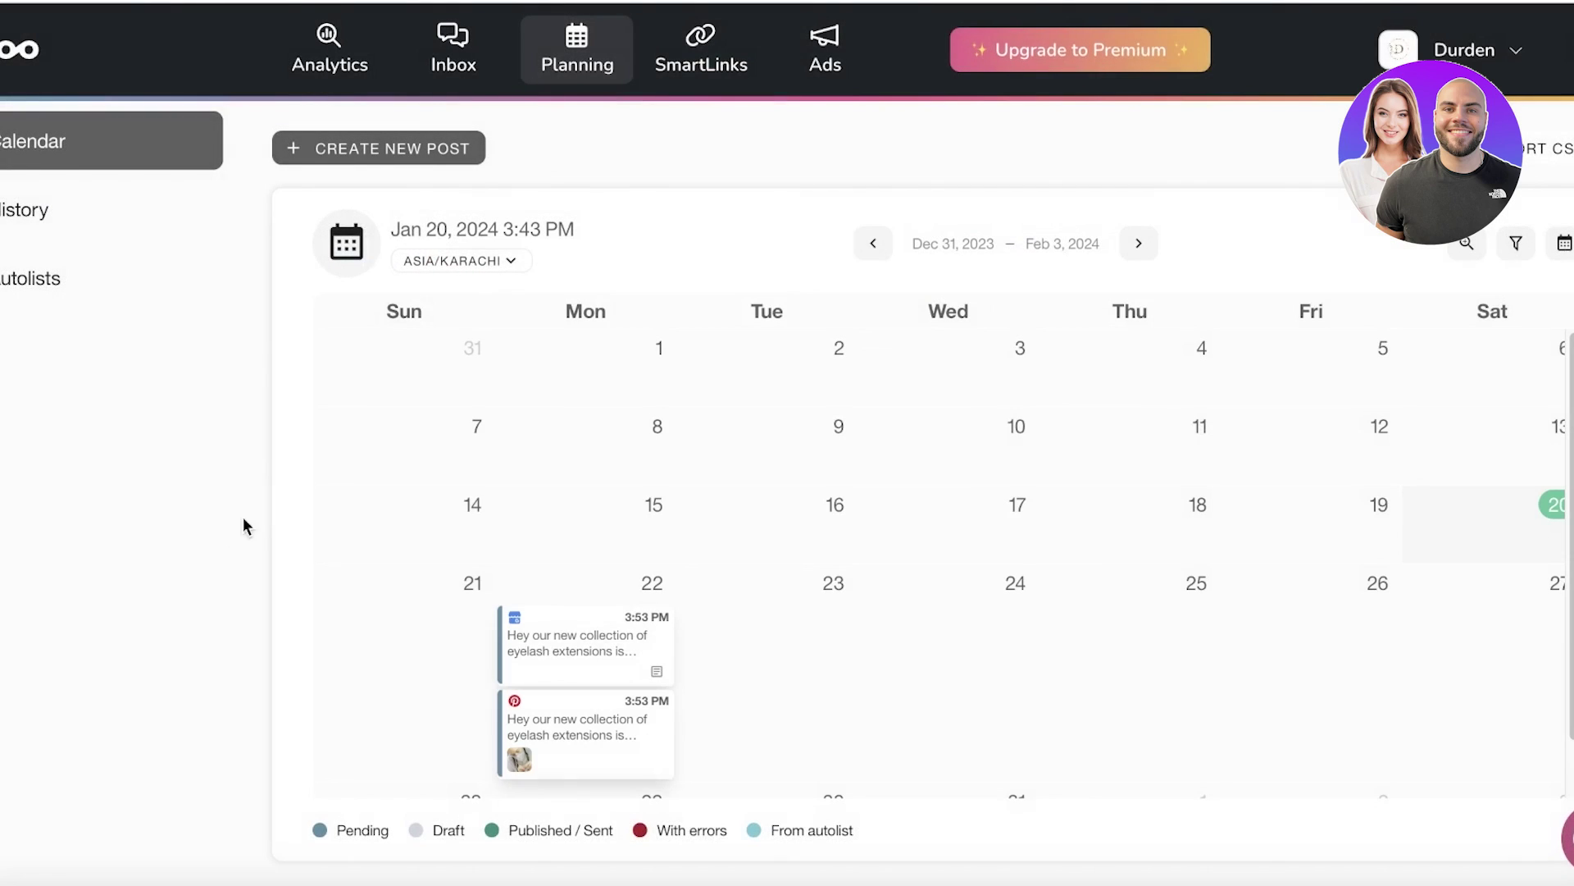
left_click(367, 48)
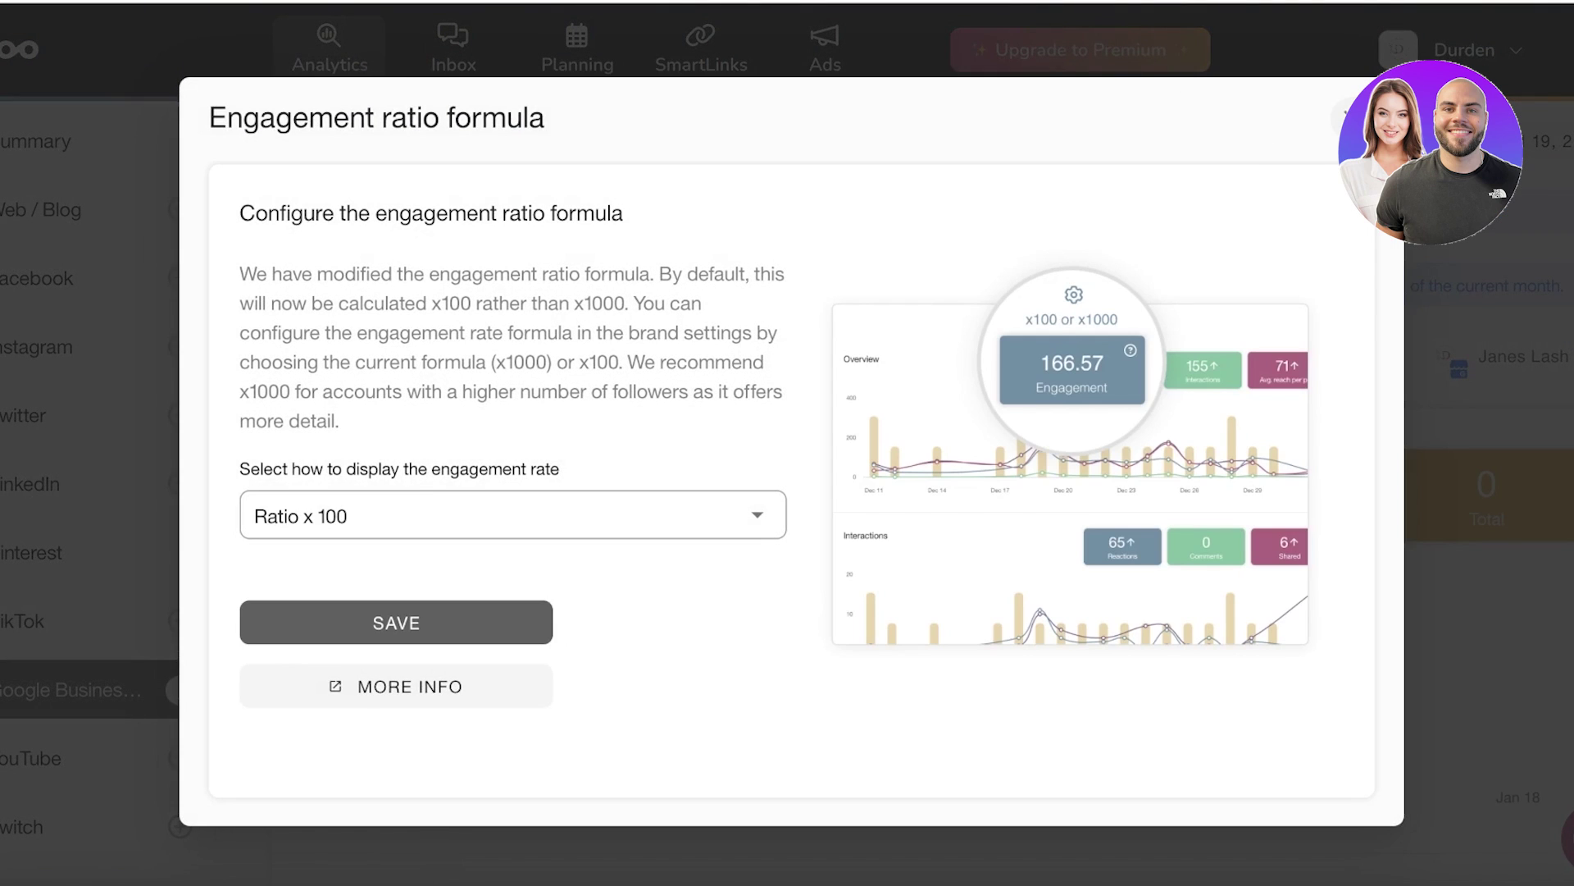
left_click(1339, 114)
scroll(1021, 469, "down", 5)
scroll(1021, 469, "up", 5)
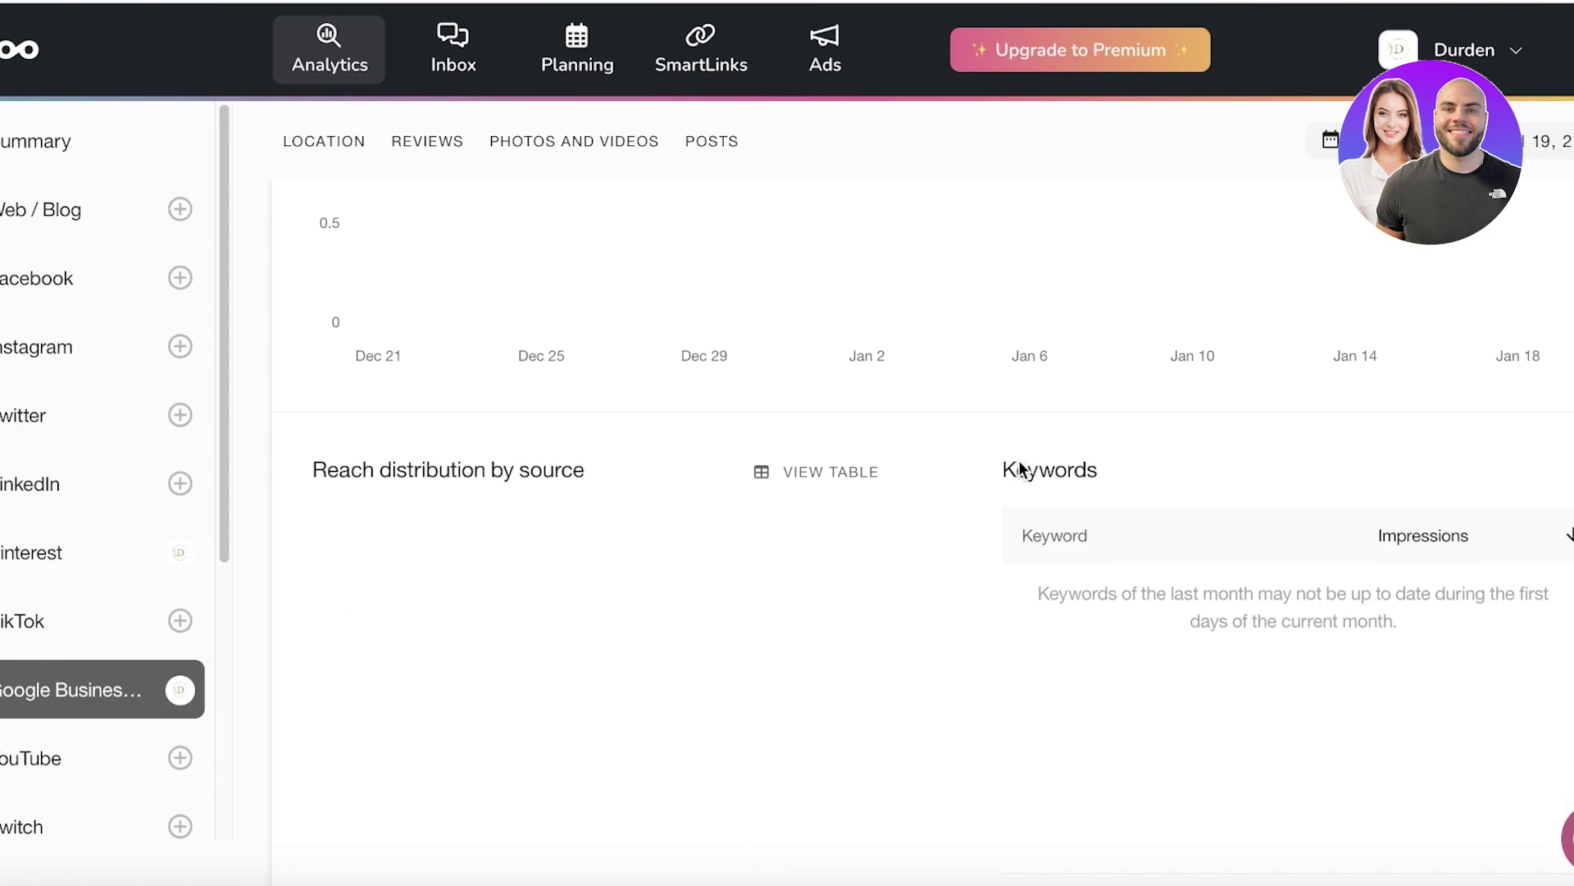
scroll(1079, 469, "down", 4)
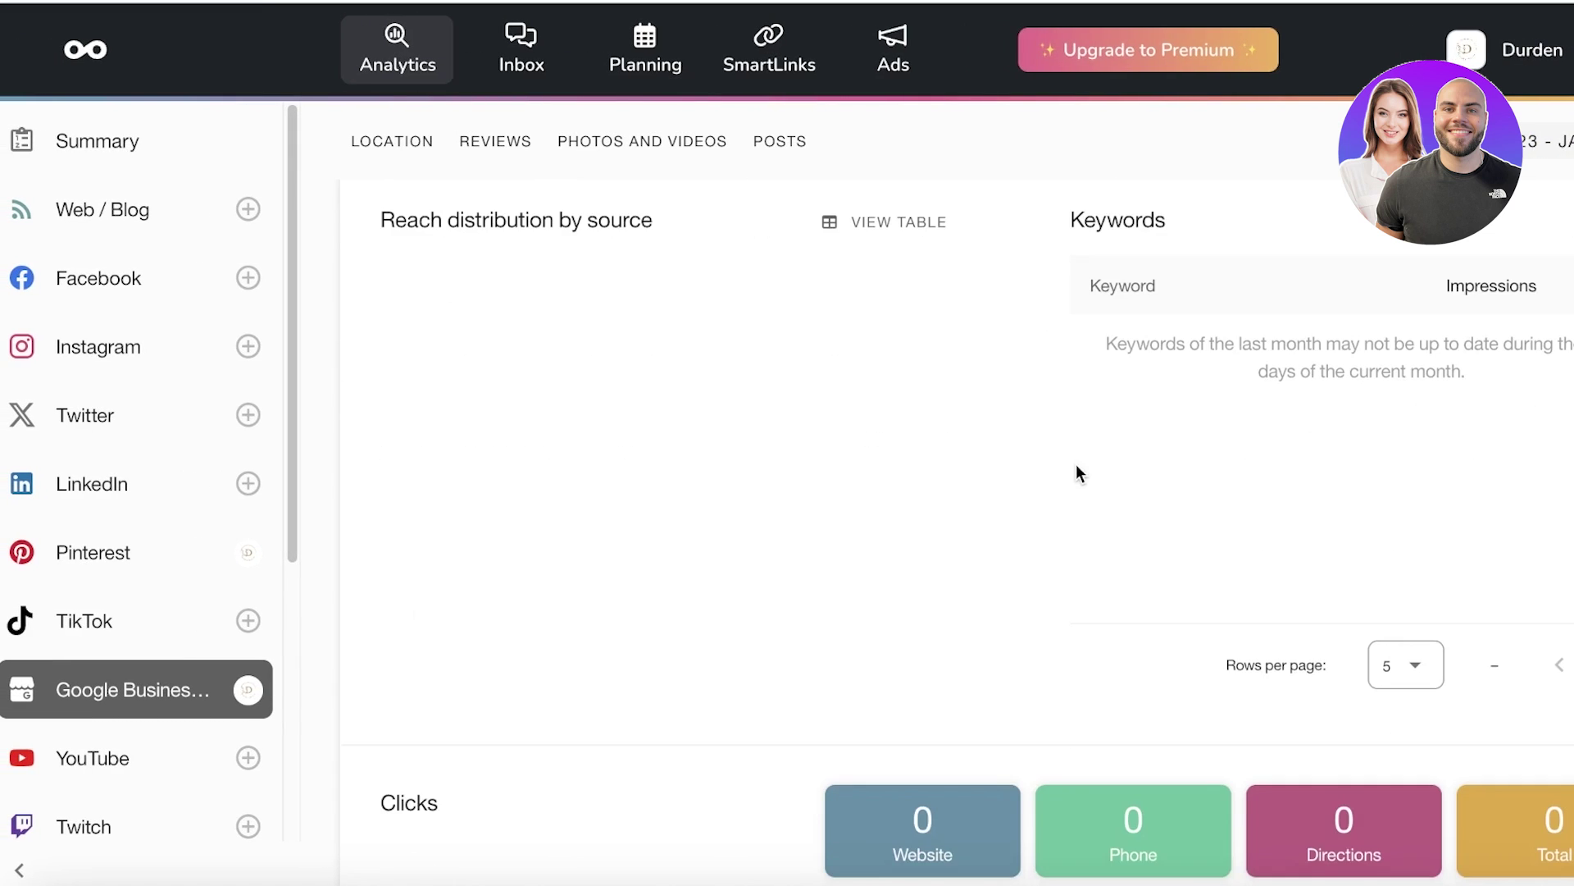
scroll(1079, 471, "up", 8)
scroll(974, 551, "down", 1)
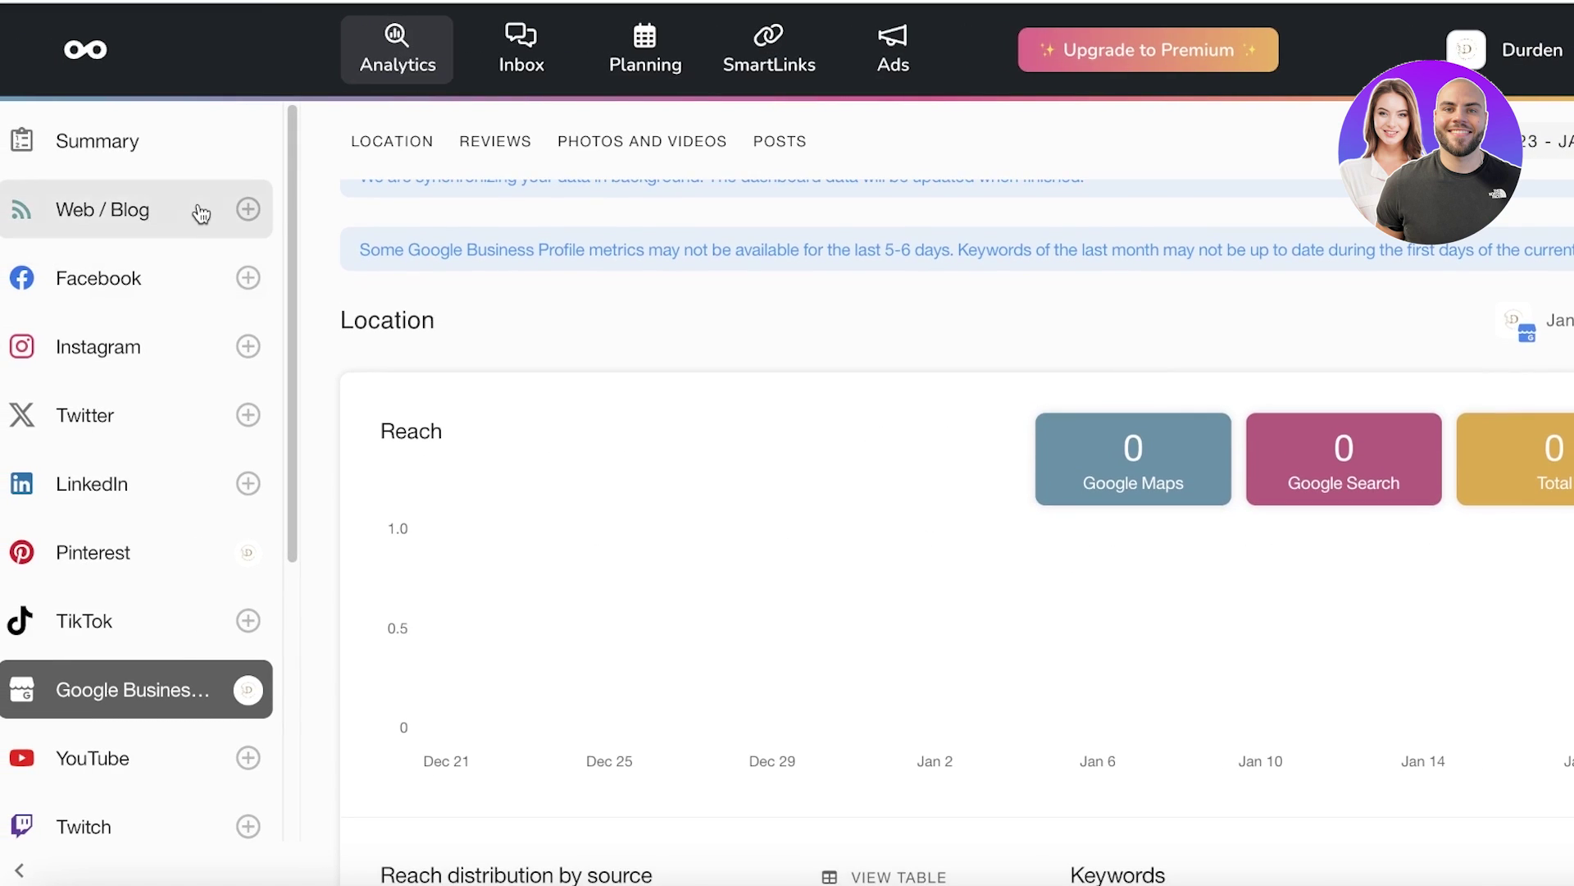
Step: Review the account's analytics Summary page for Dec 1–31, 2023
left_click(100, 141)
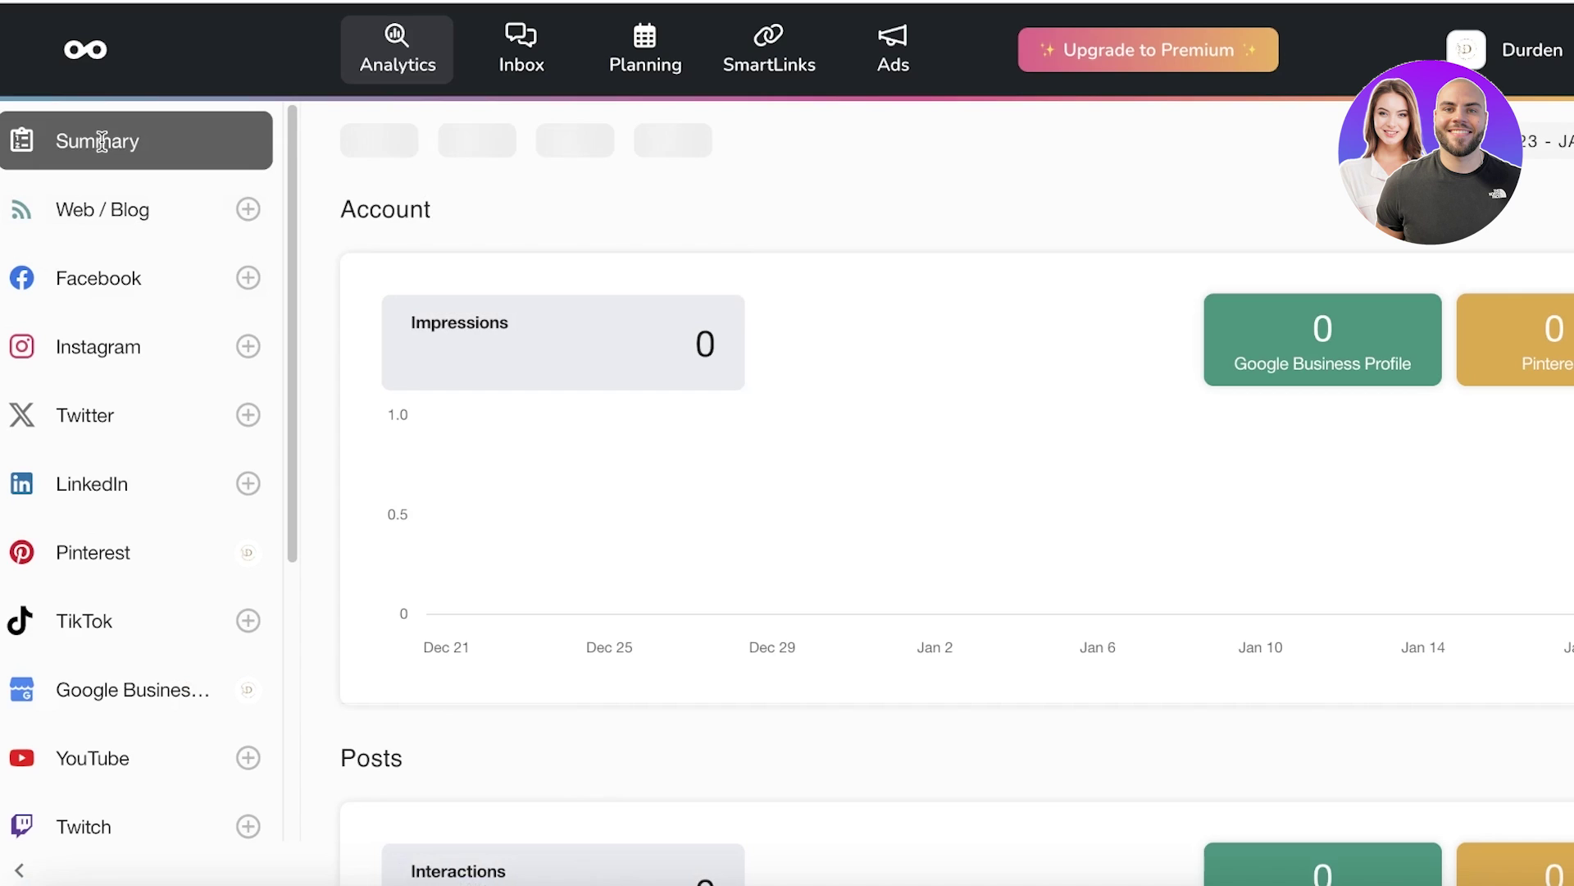
scroll(949, 336, "down", 12)
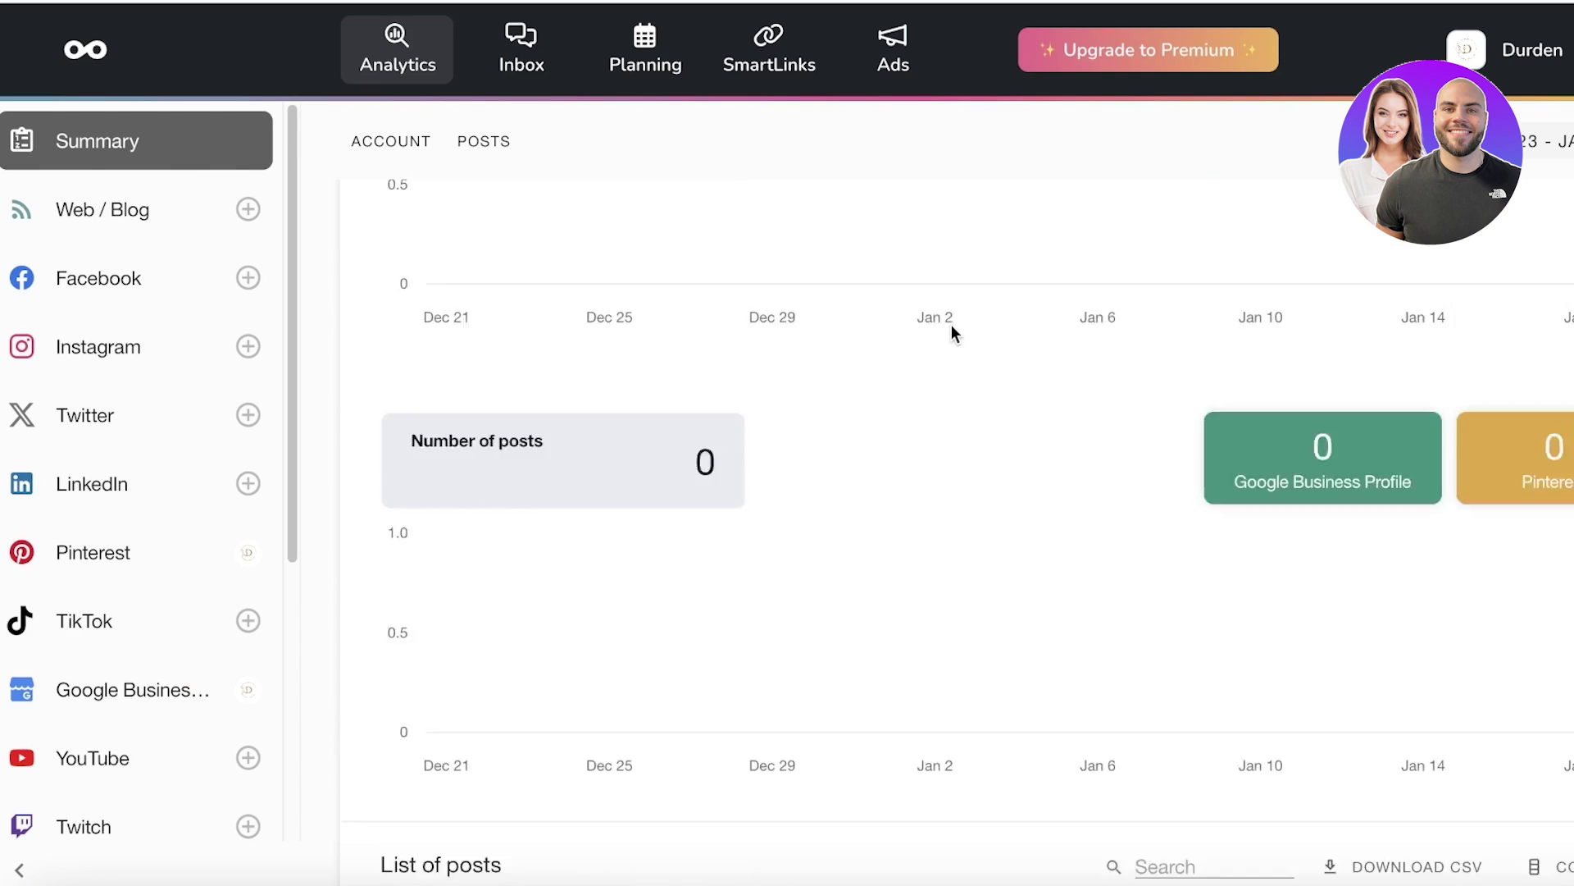
scroll(941, 348, "up", 12)
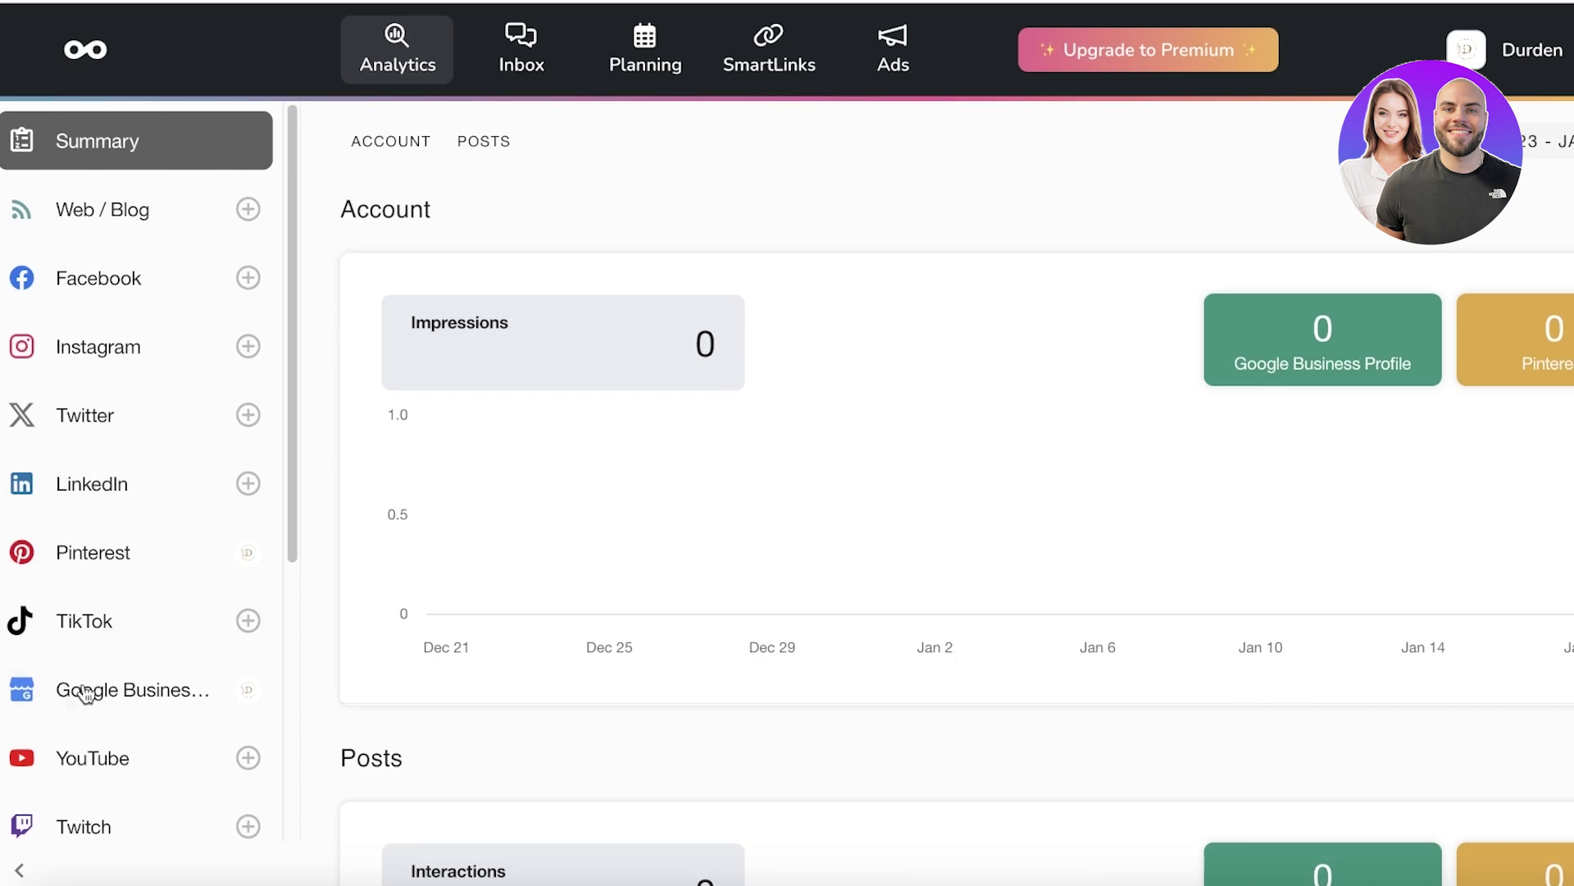
scroll(98, 509, "down", 10)
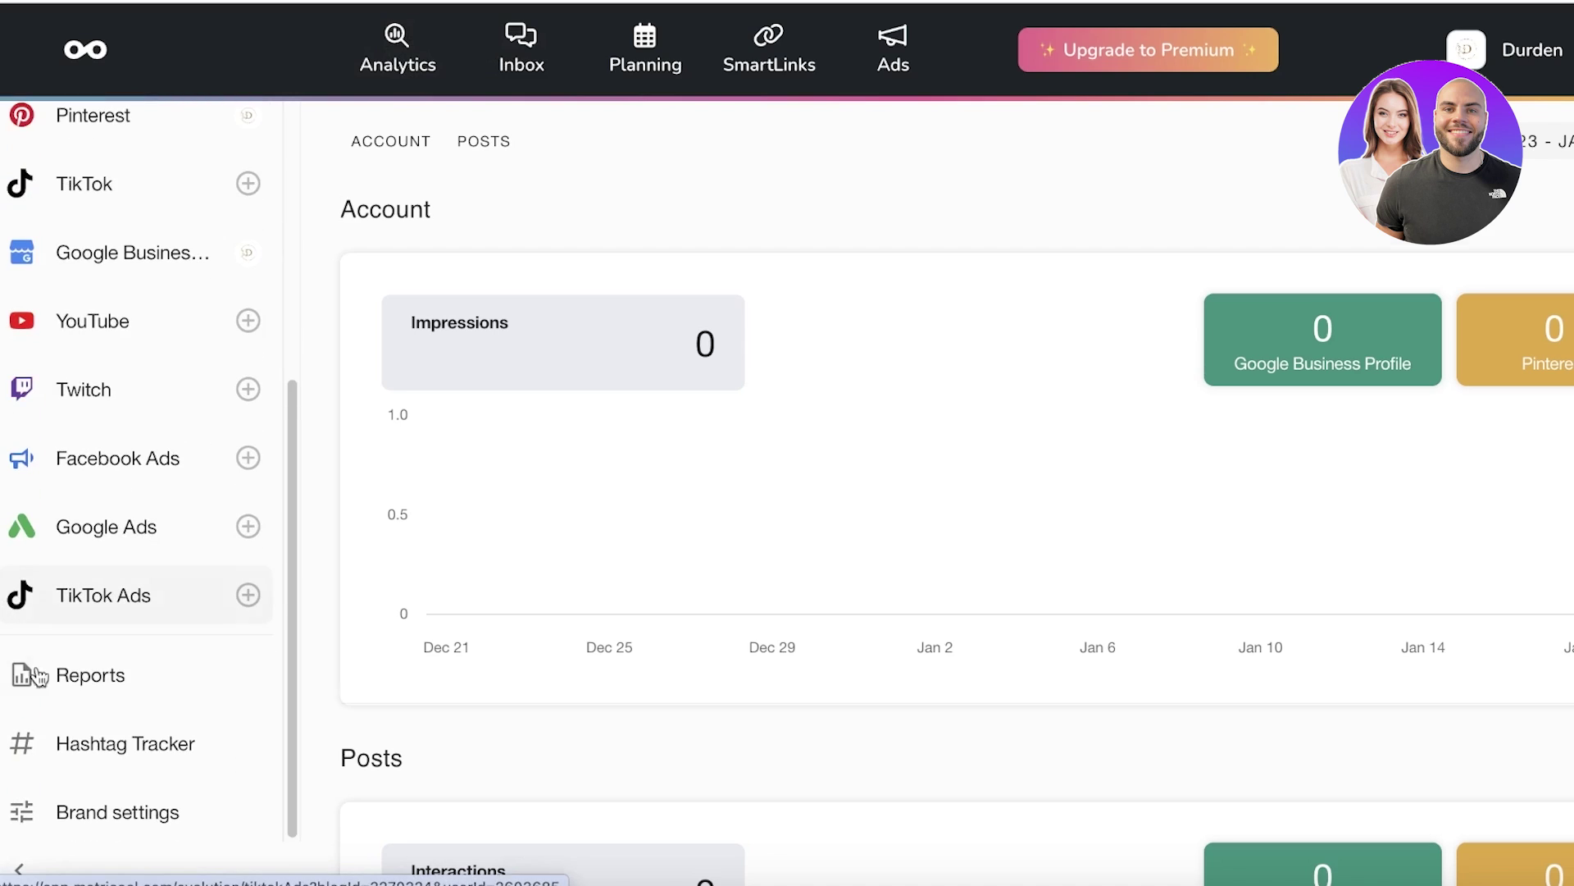
Step: Open the analytics Reports page, which requires a Premium account
left_click(78, 664)
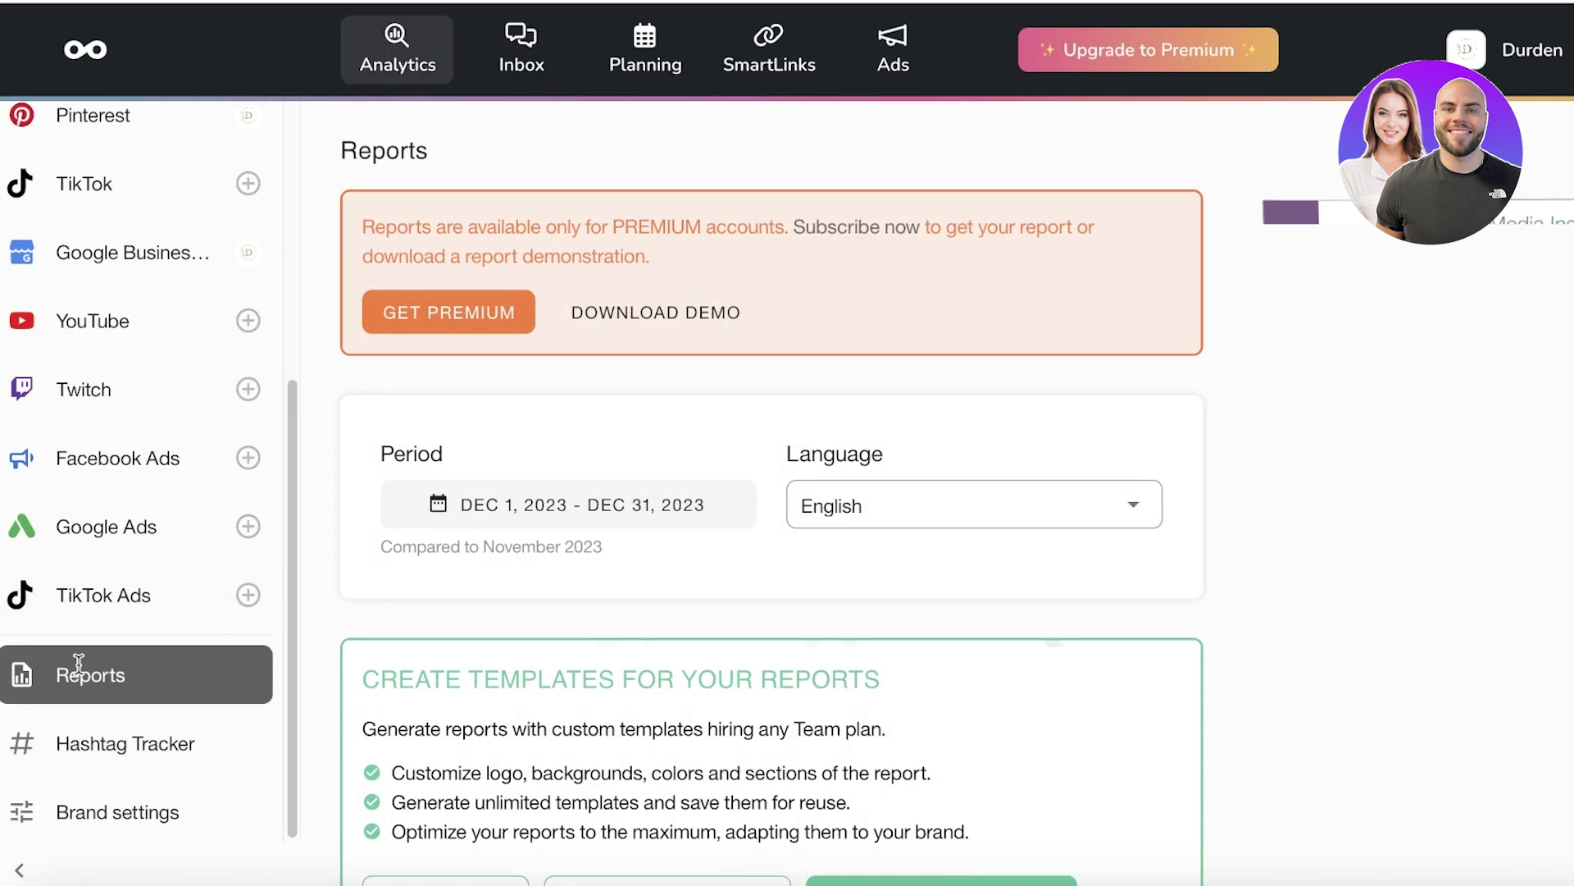
scroll(332, 647, "down", 10)
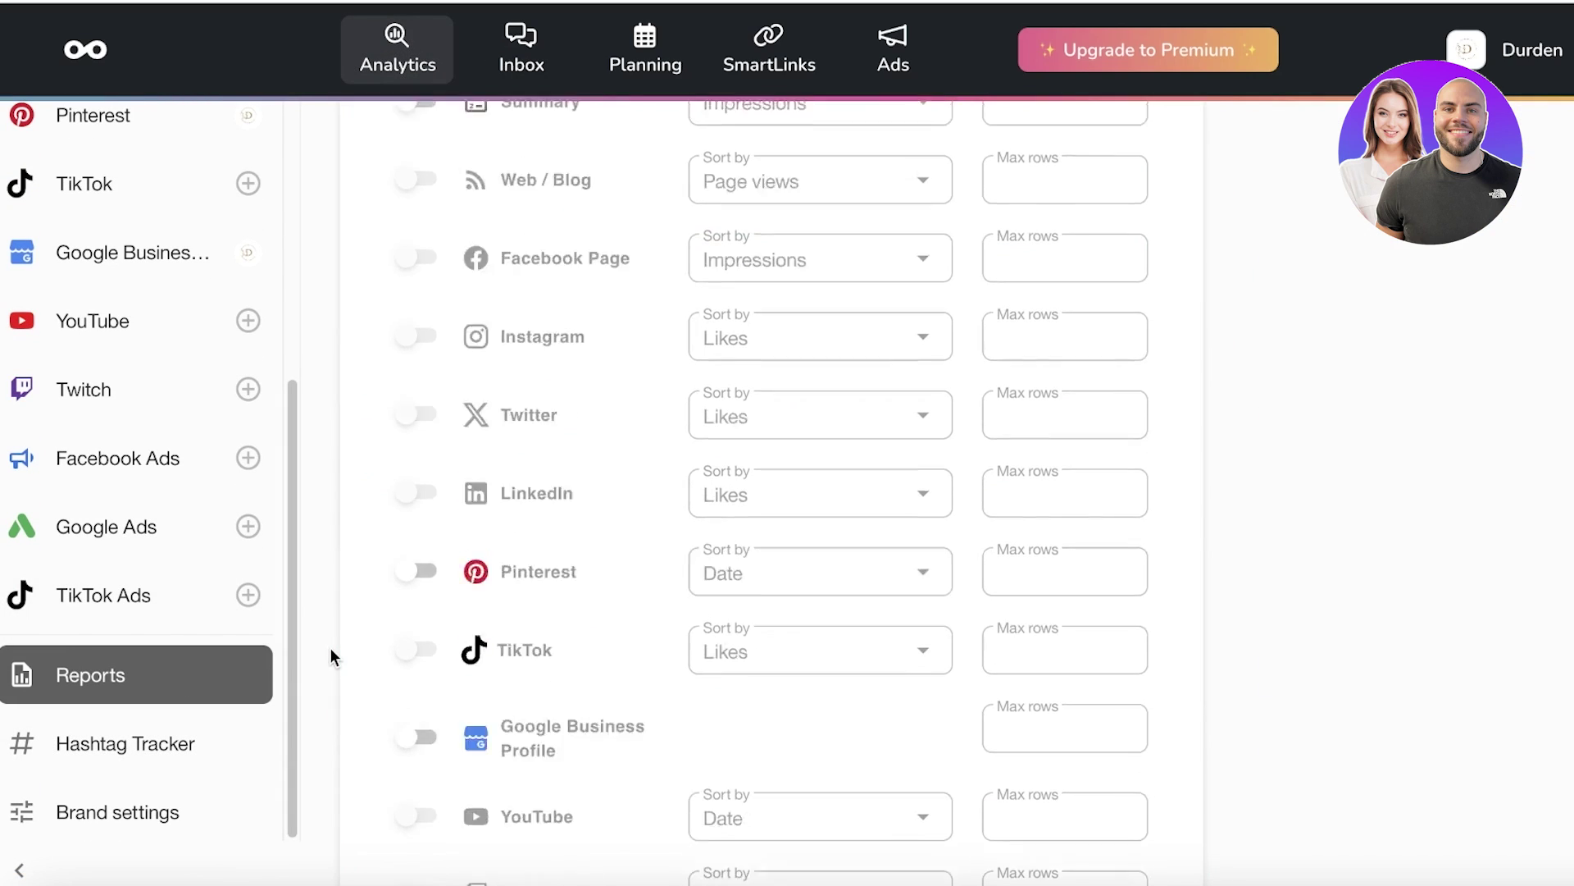
scroll(331, 648, "up", 5)
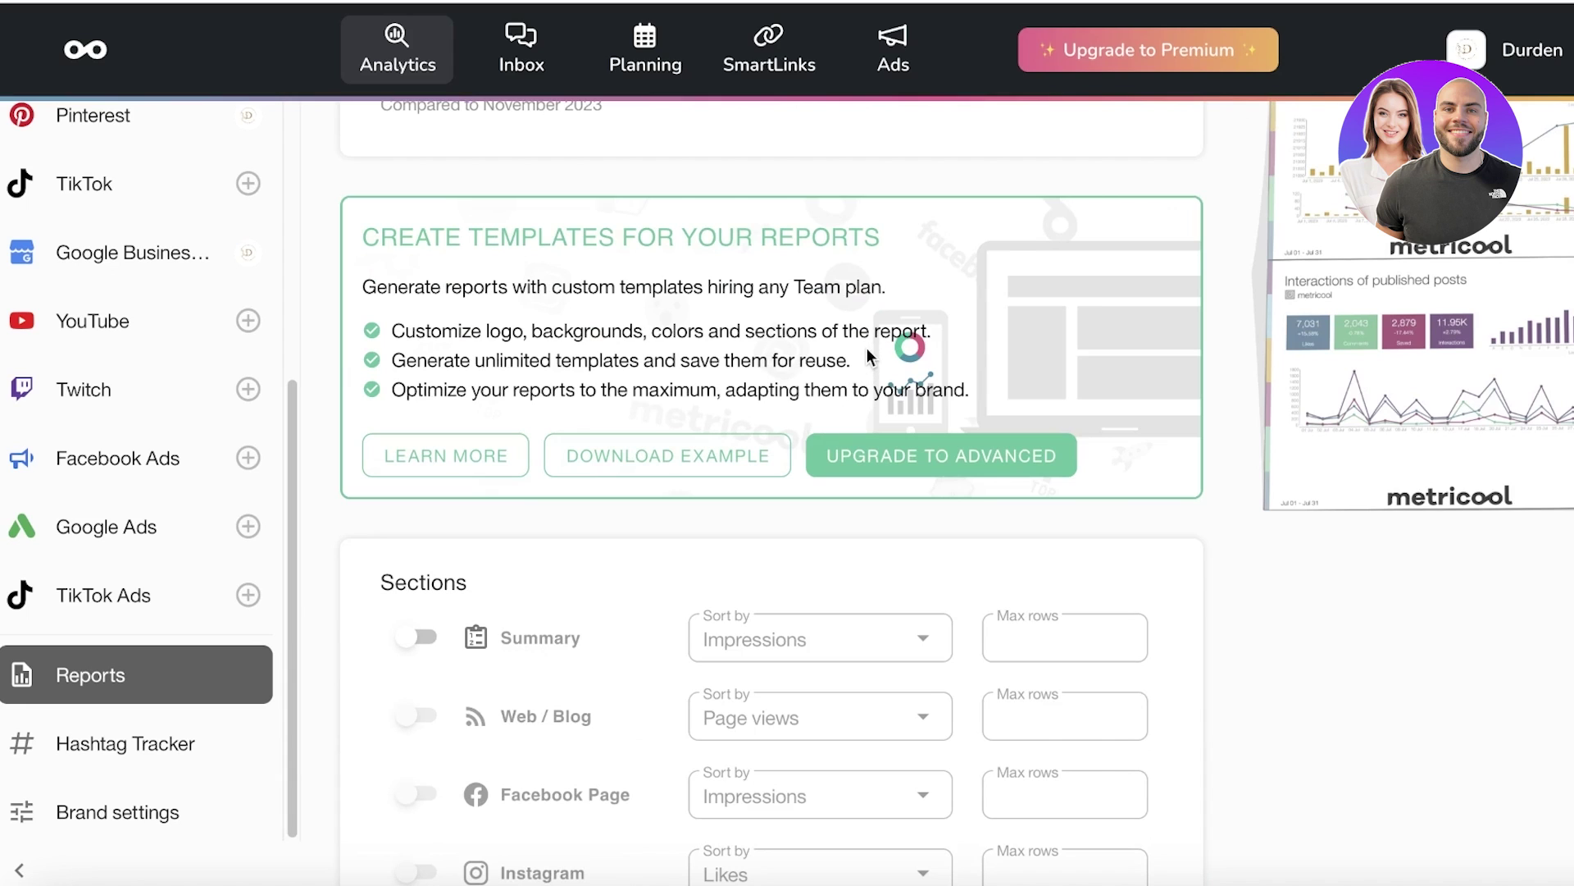
Step: Look through the Hashtag Tracker, brand connections and Pinterest analytics
left_click(97, 763)
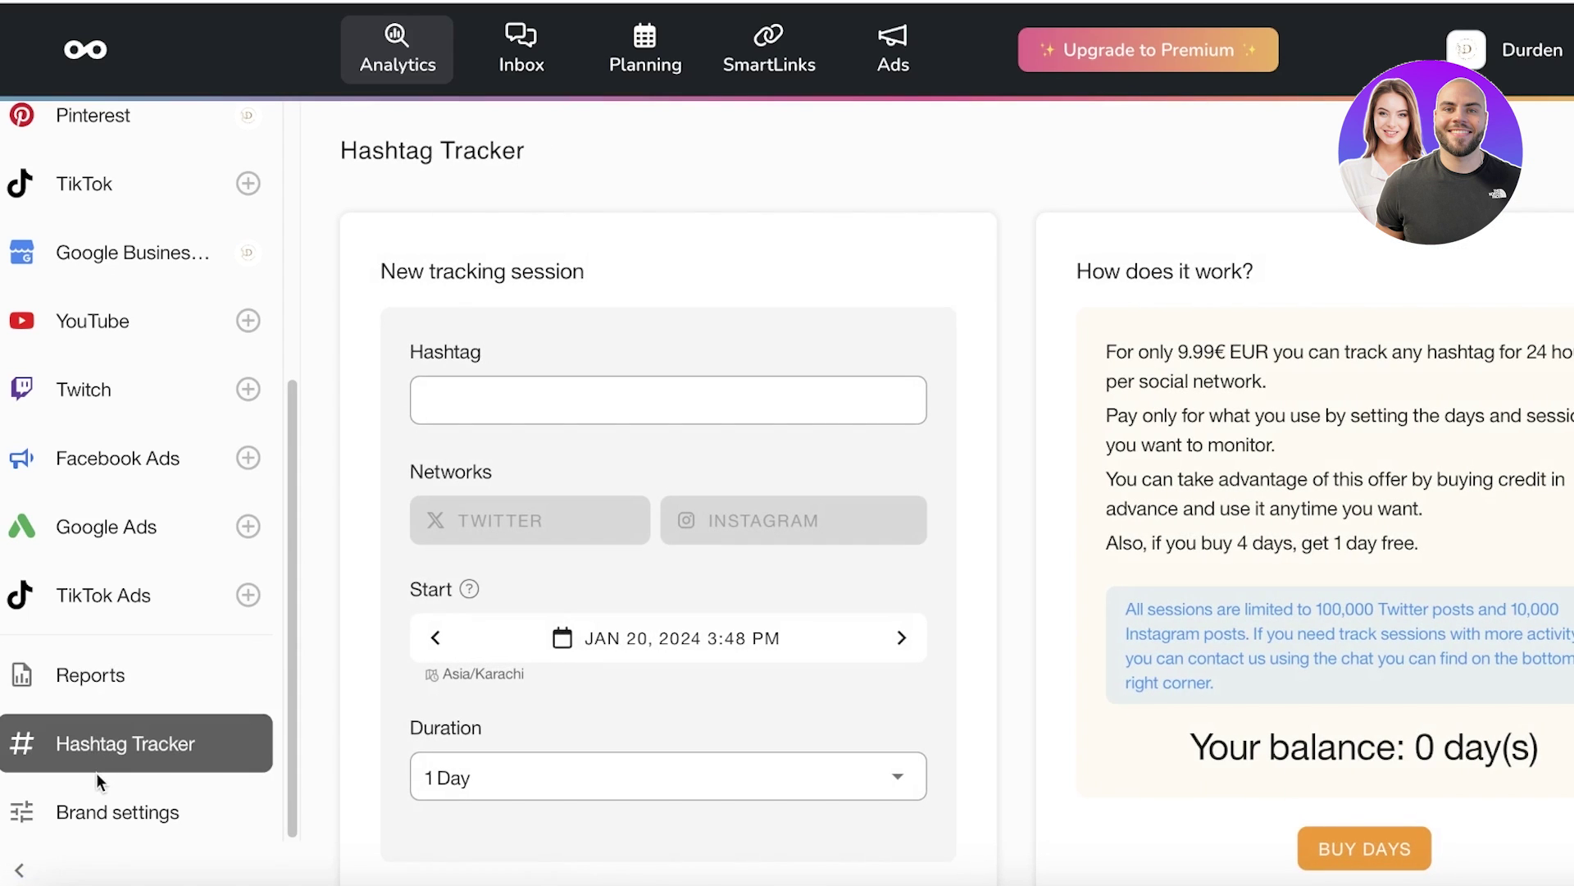
left_click(97, 787)
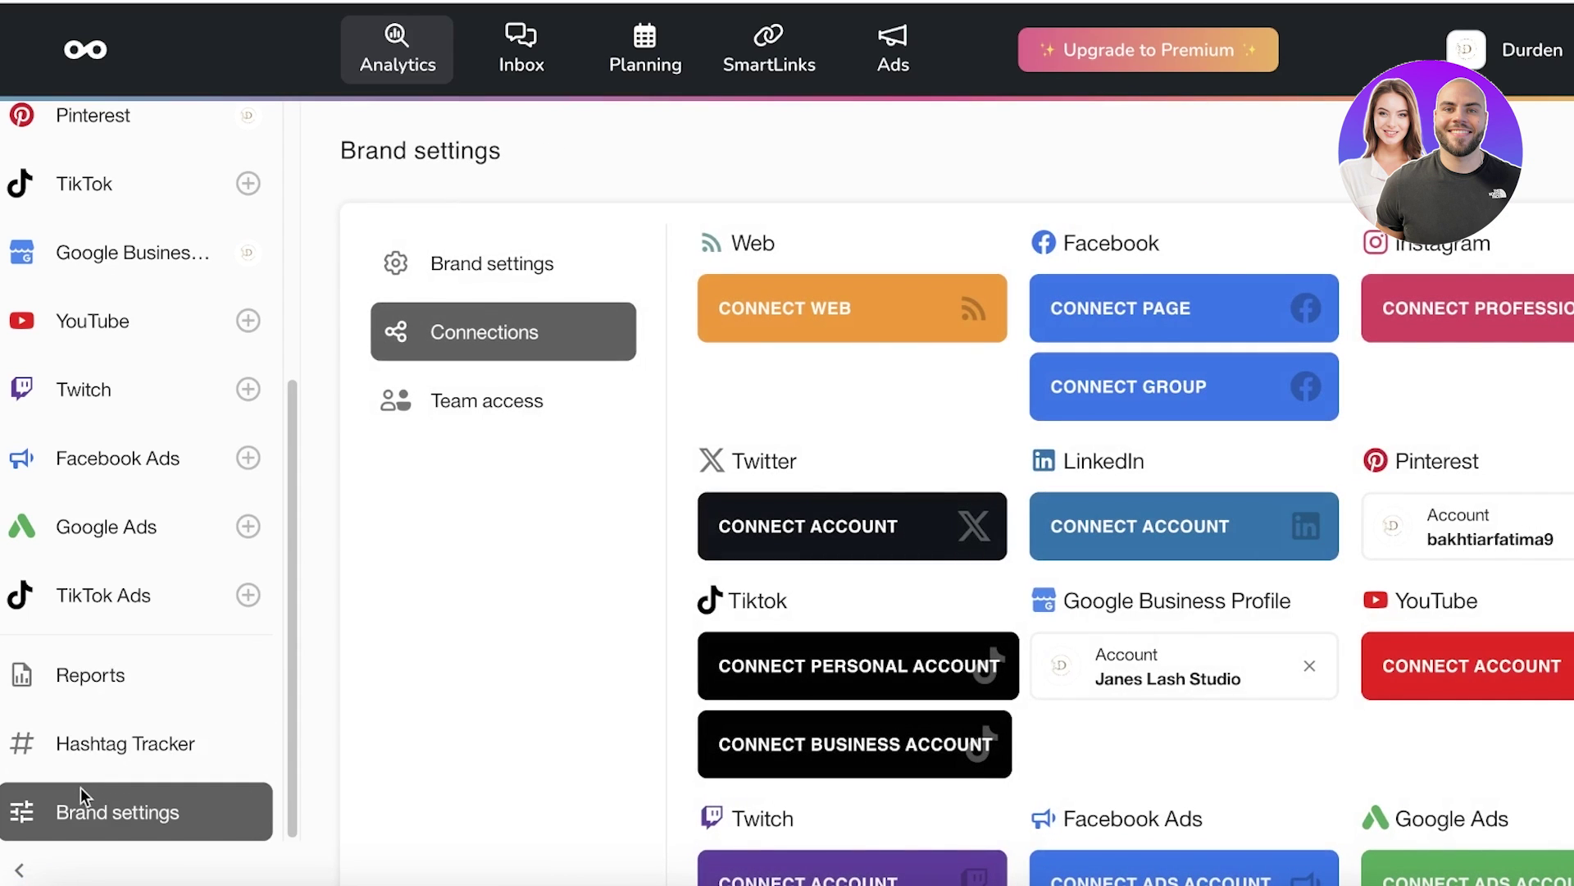
scroll(222, 365, "up", 3)
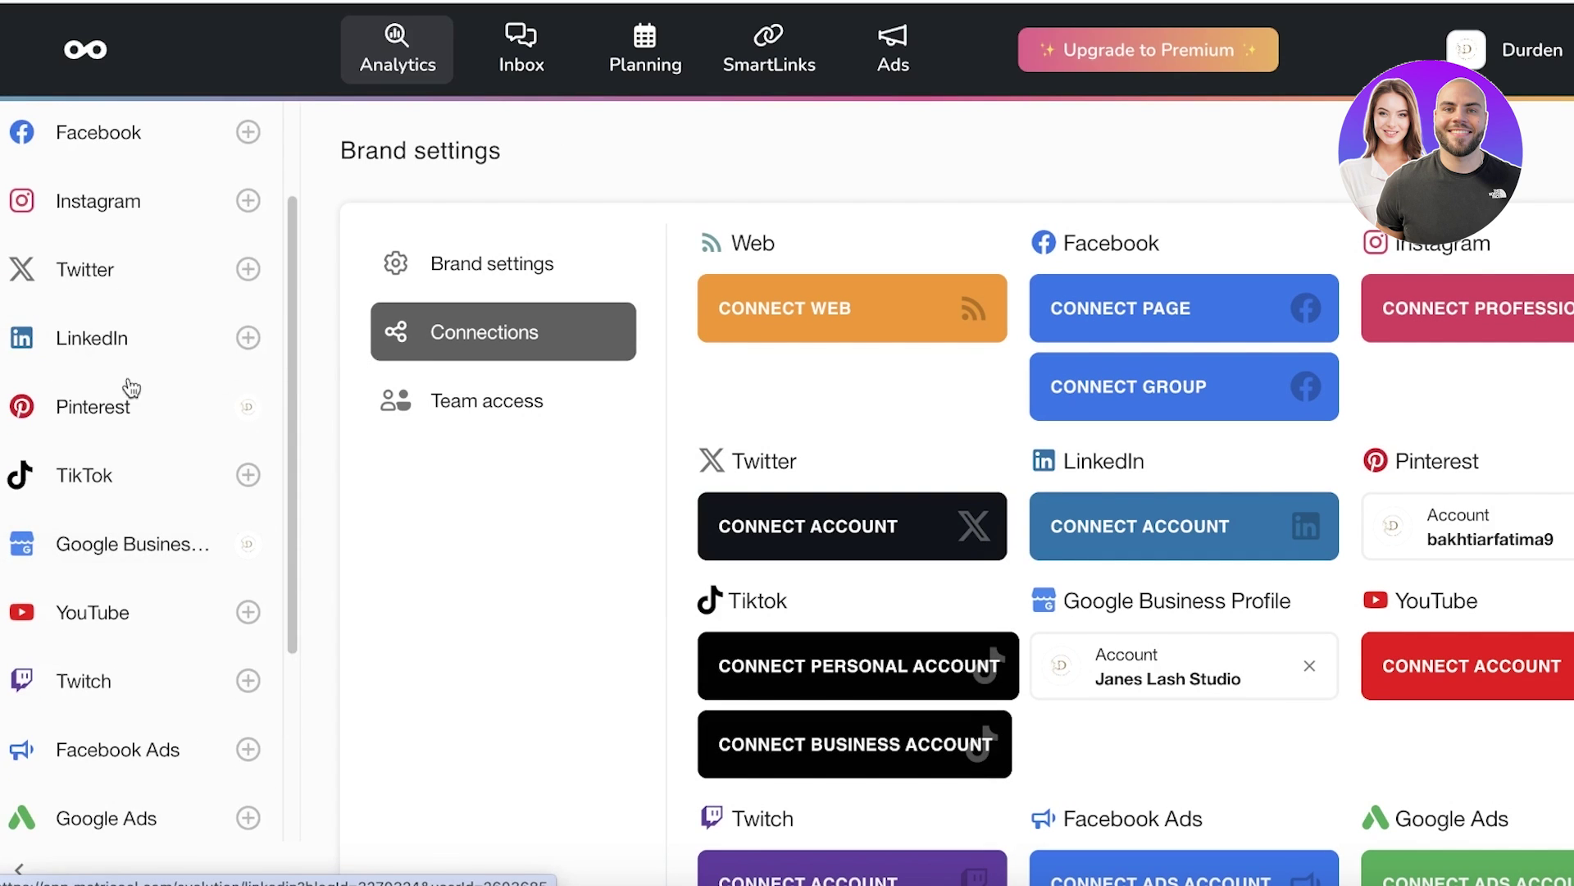
left_click(103, 405)
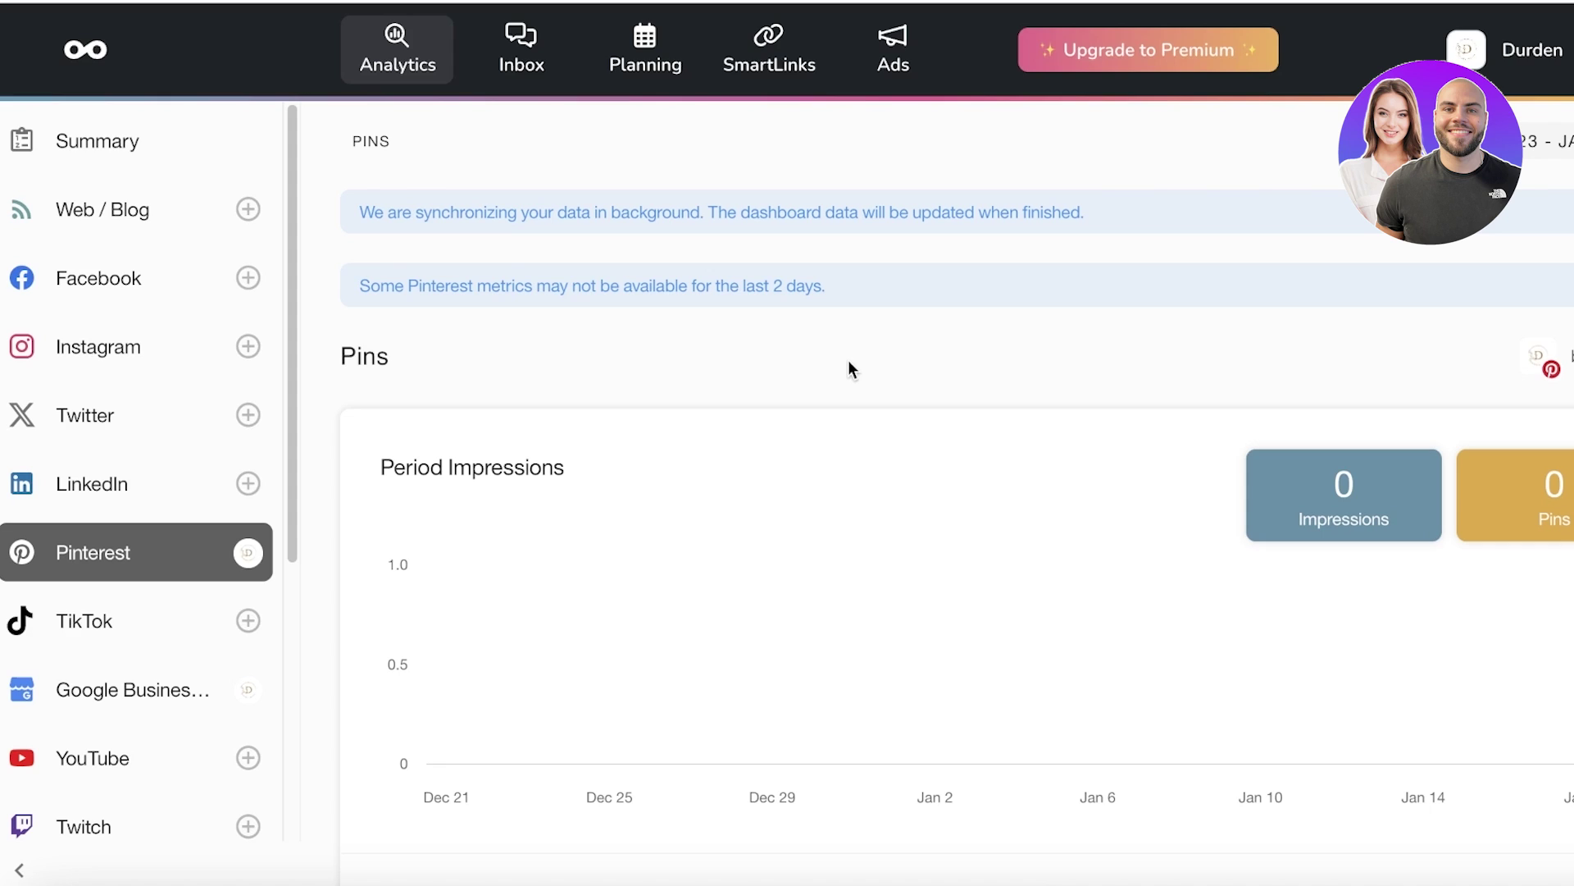
left_click(607, 42)
Step: Visit SmartLinks and the Google Business inbox, then return to Google Business Profile analytics
left_click(771, 49)
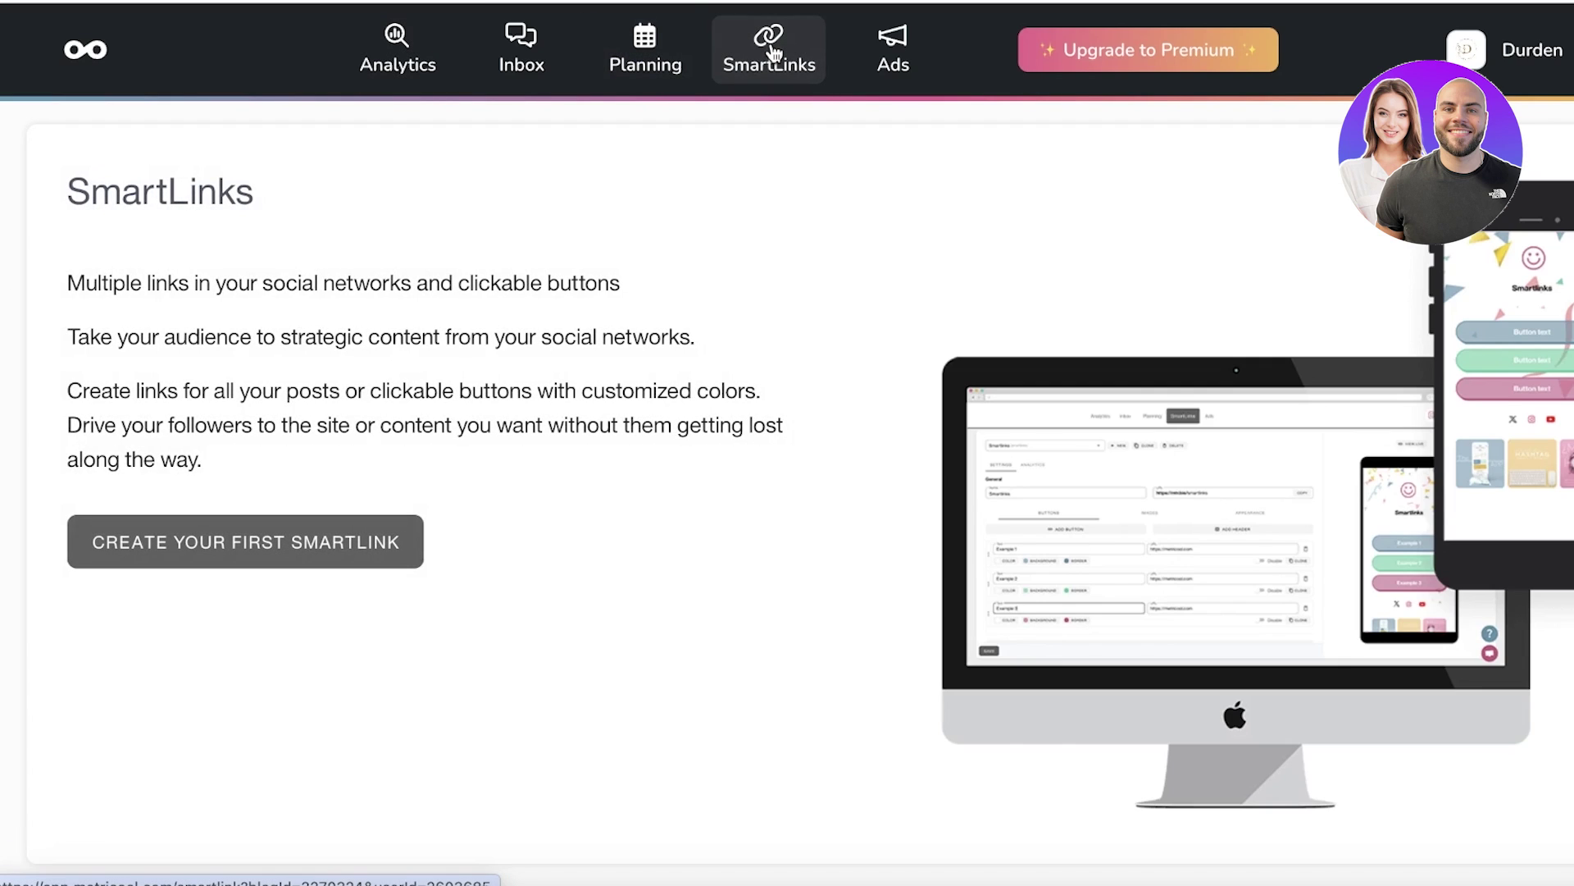
left_click(515, 59)
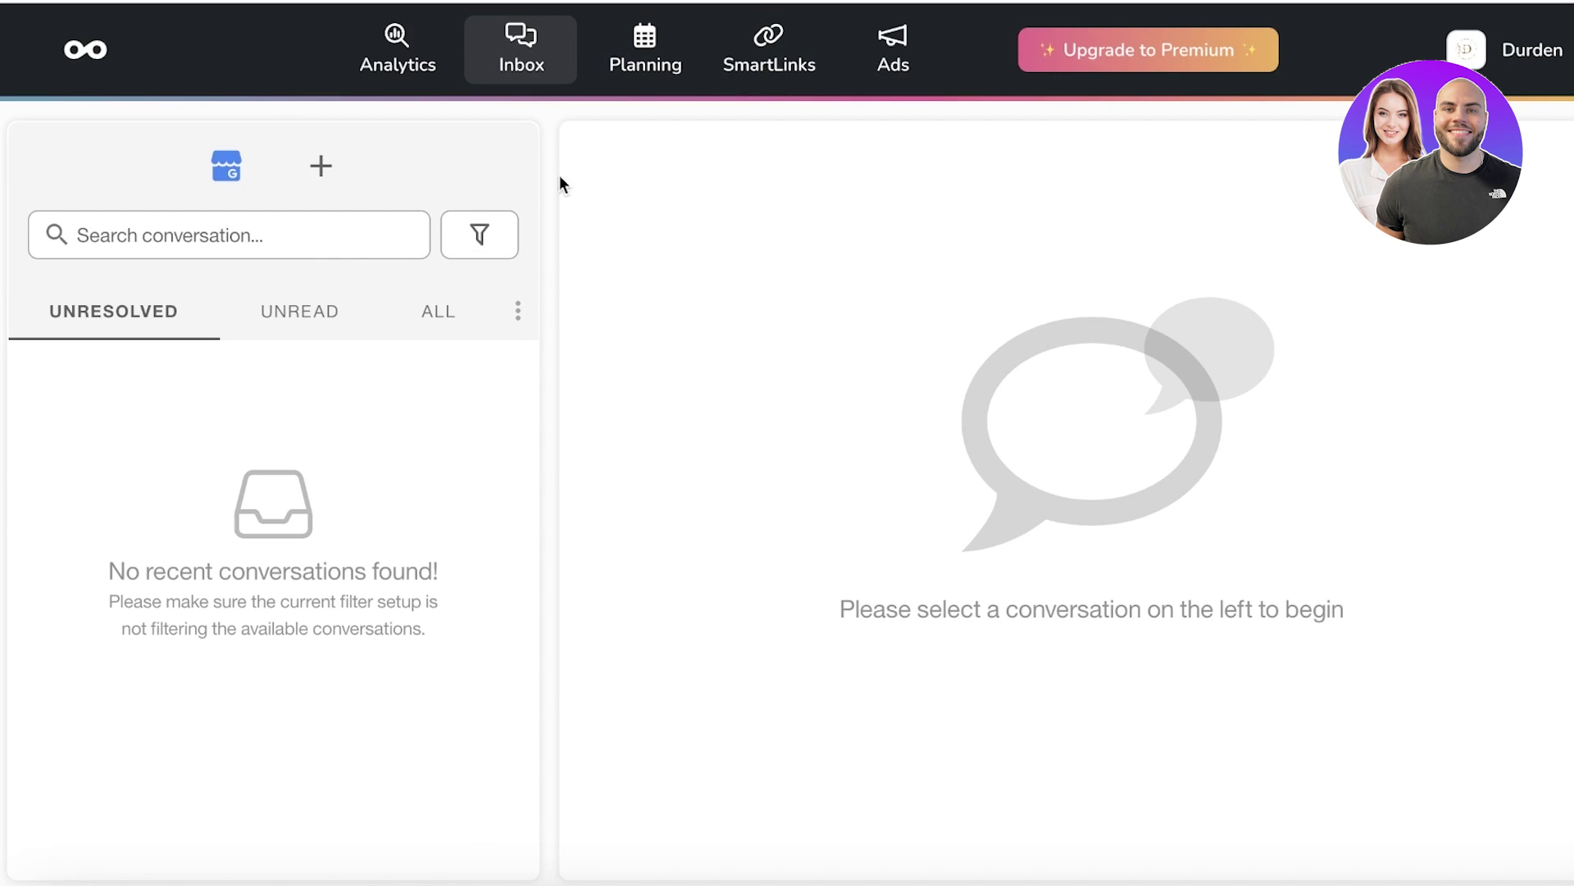
left_click(247, 177)
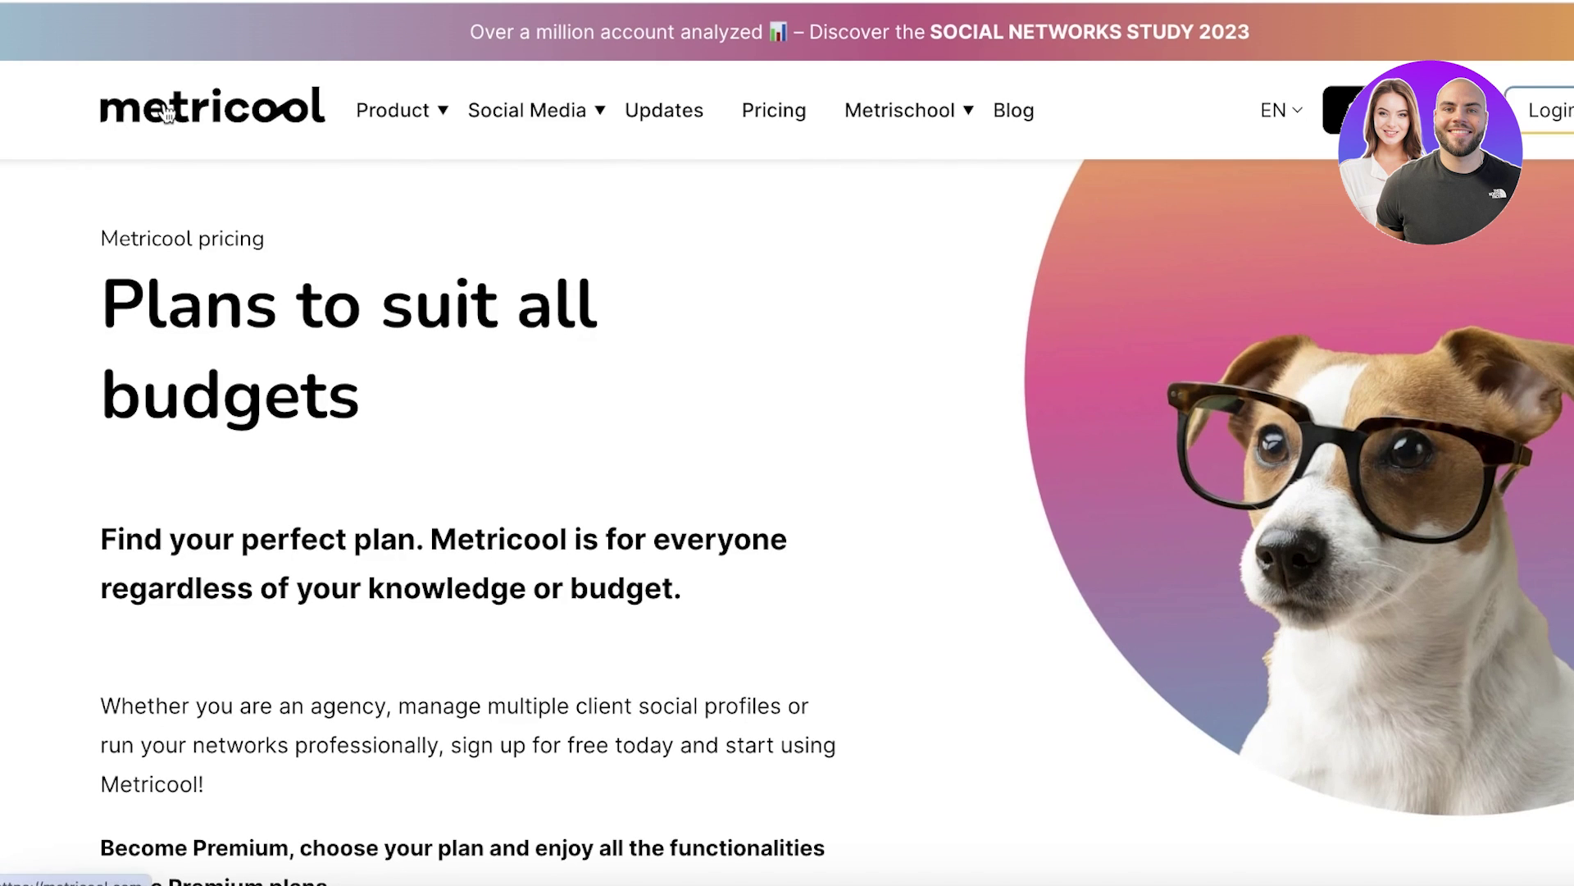
left_click(163, 110)
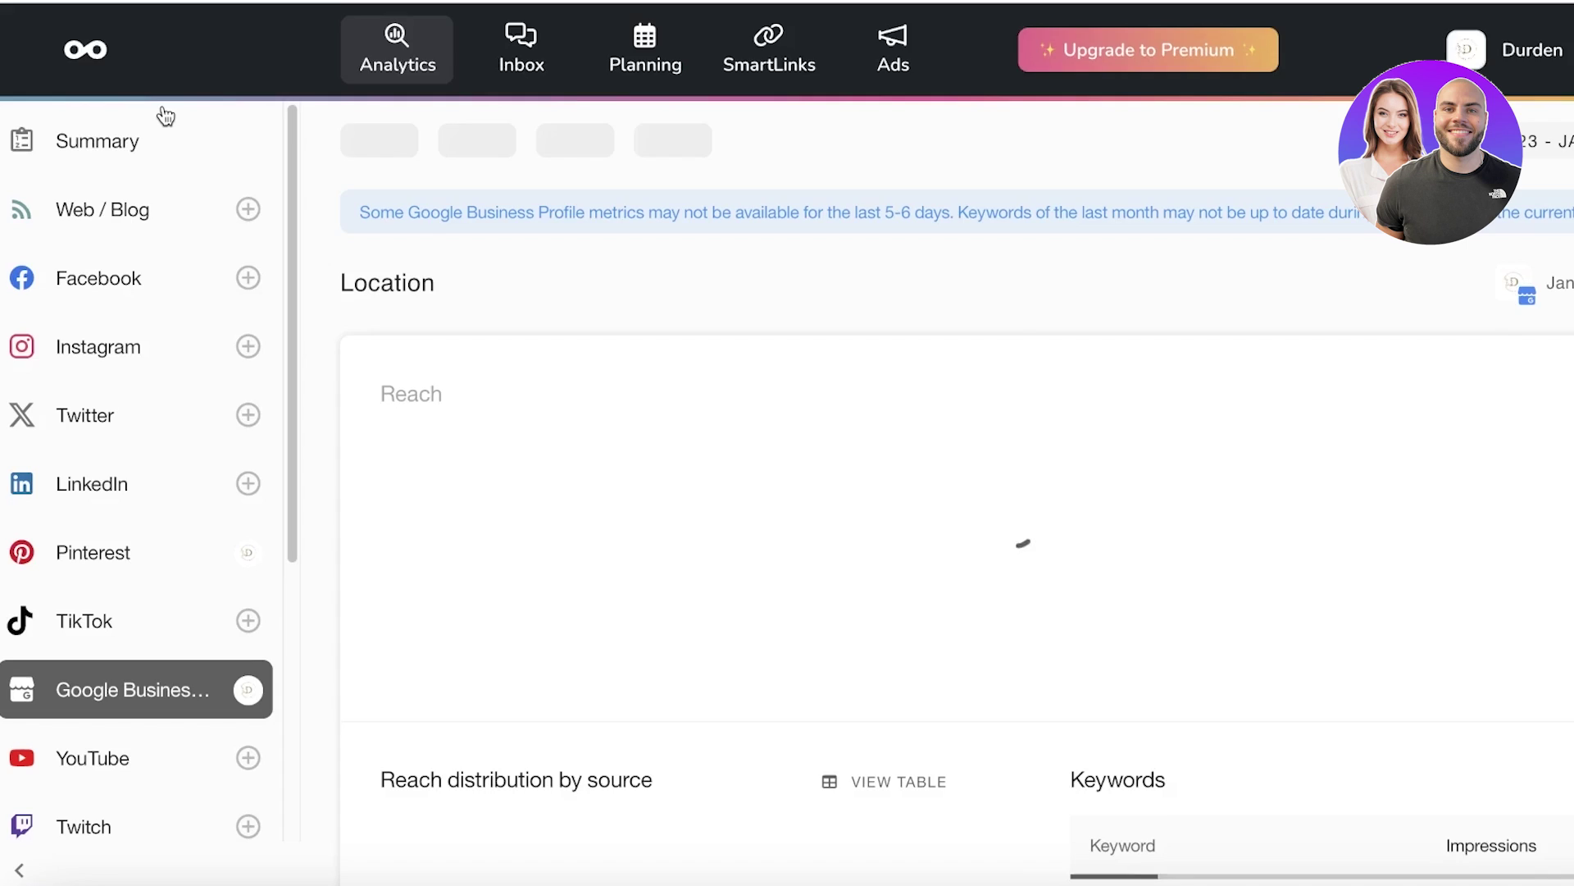